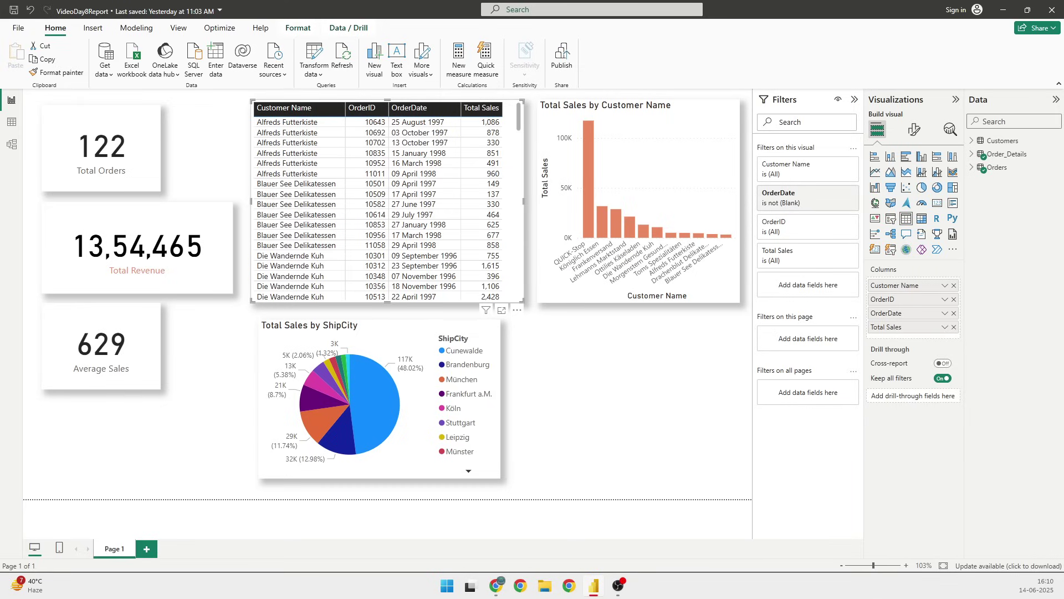
# Collapse the Filters, Visualizations and Data panes to give the report canvas more room
pyautogui.hotkey('alt', 'Tab')
pyautogui.click(856, 103)
pyautogui.click(956, 100)
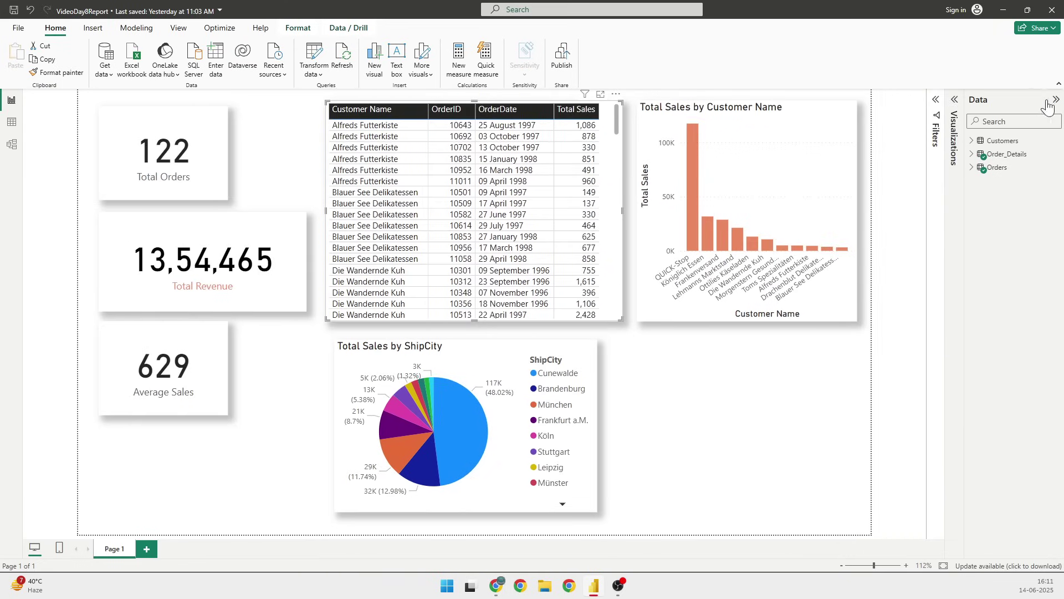
pyautogui.click(1056, 100)
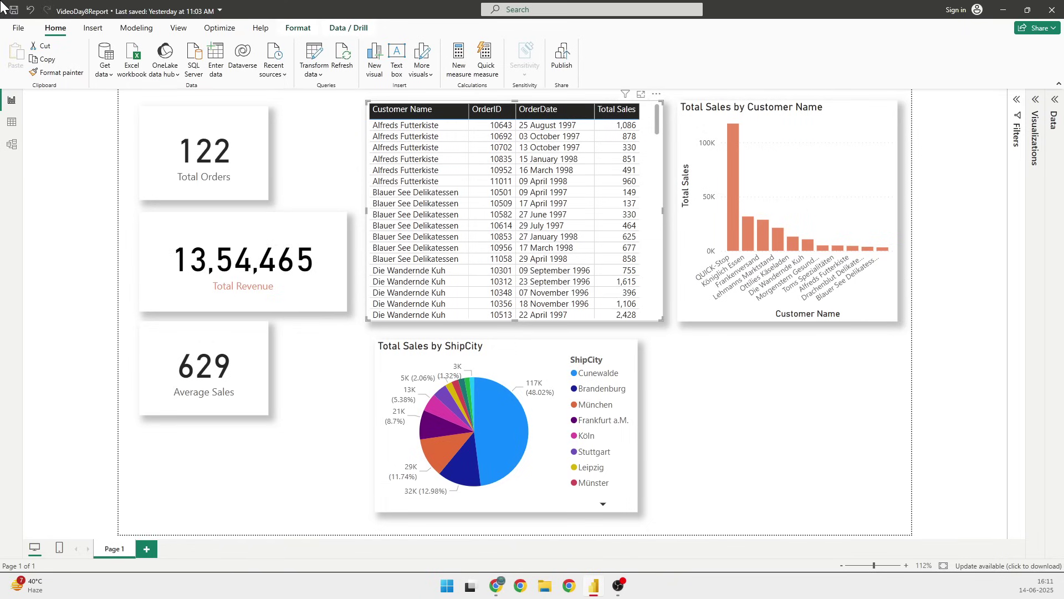
# Expand the Filters and Data panes beside the report
pyautogui.click(1009, 110)
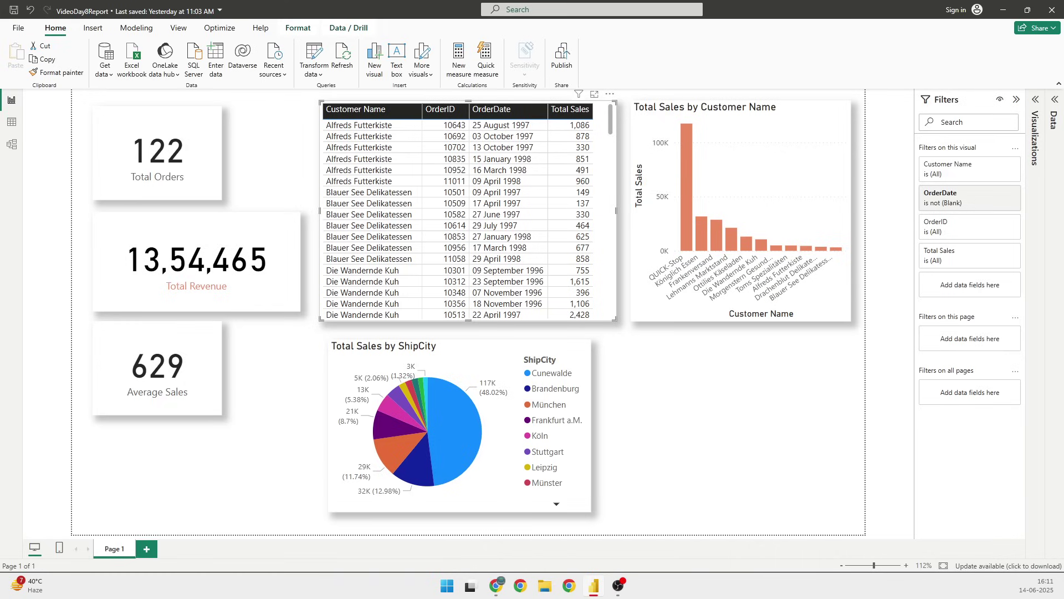
pyautogui.hotkey('alt', 'Tab')
pyautogui.click(1055, 100)
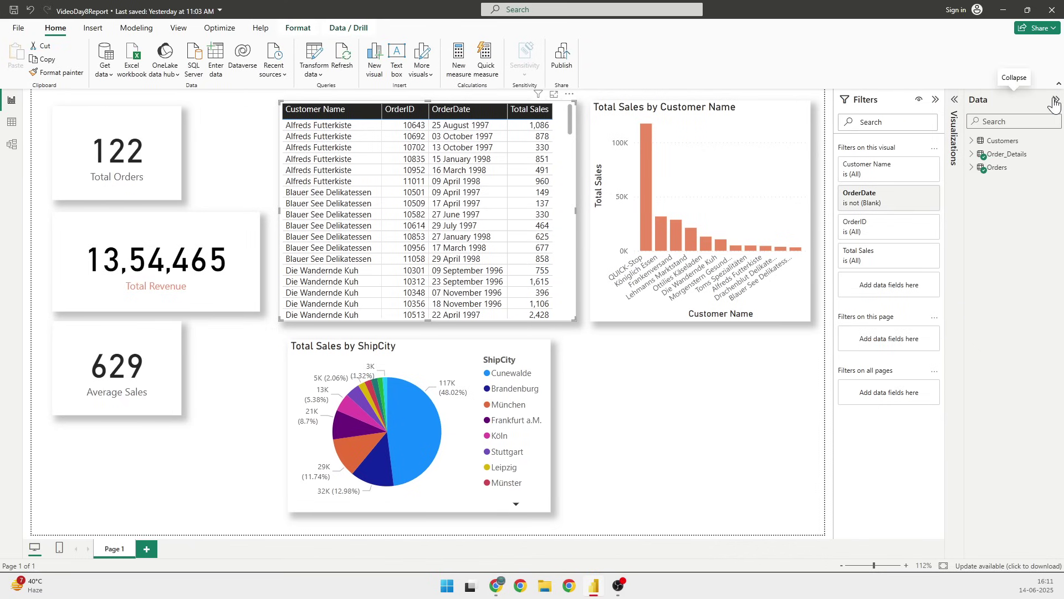
# Open the Customers query in the Power Query Editor and review the condition of its Filtered Rows step
pyautogui.rightClick(996, 169)
pyautogui.click(944, 241)
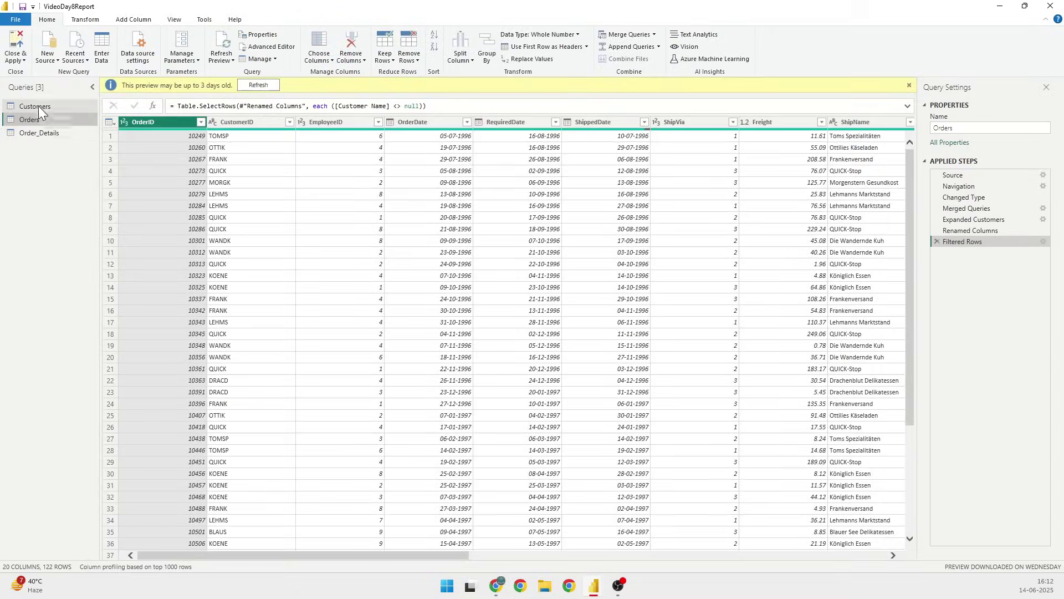
pyautogui.click(38, 106)
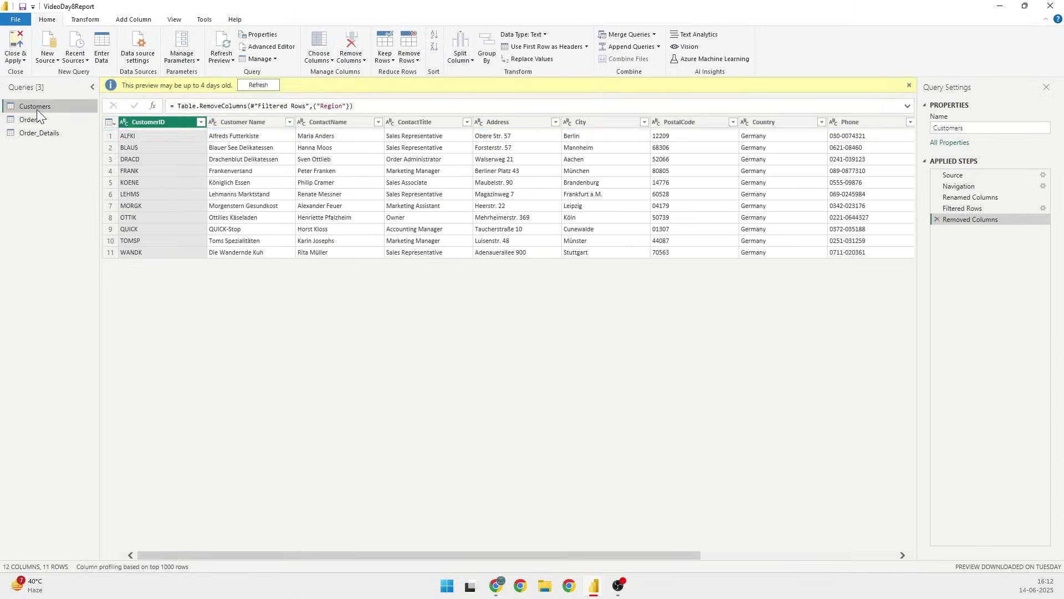
pyautogui.doubleClick(970, 208)
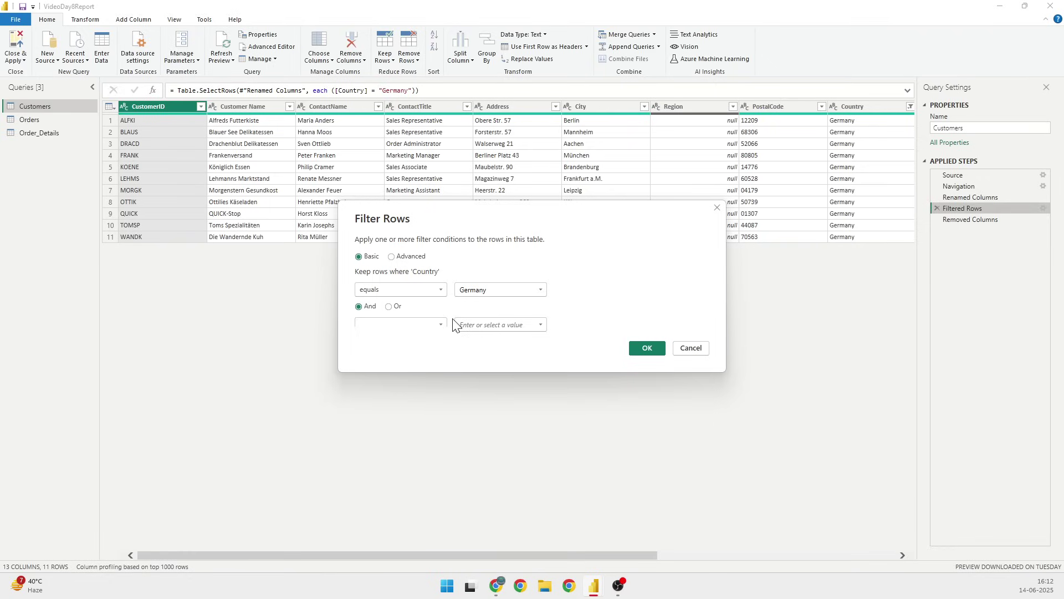
pyautogui.click(698, 352)
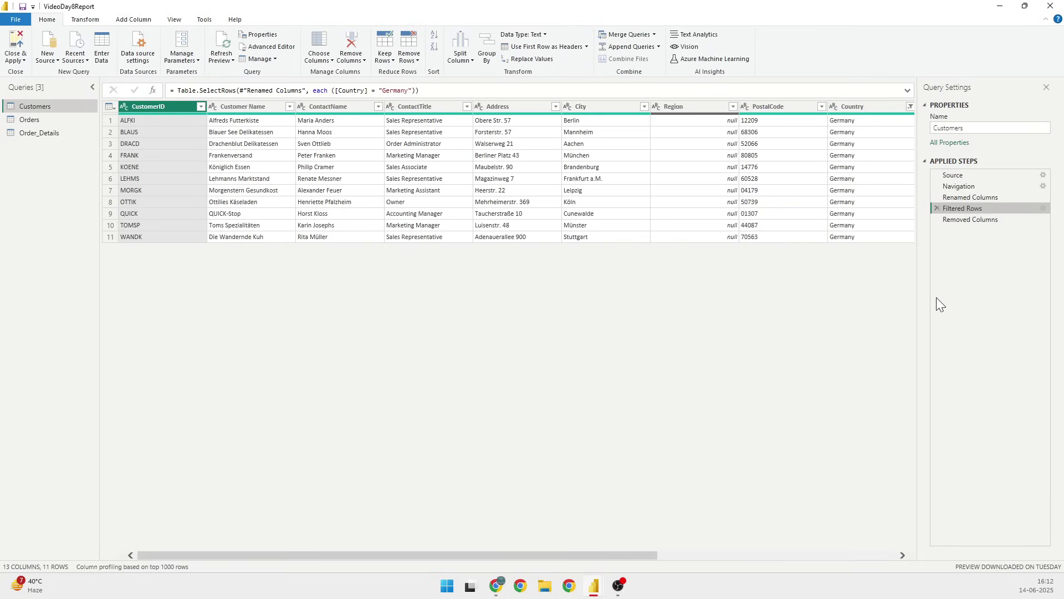
# Delete the Filtered Rows step from the Customers query and close the query editor with the change applied
pyautogui.click(935, 209)
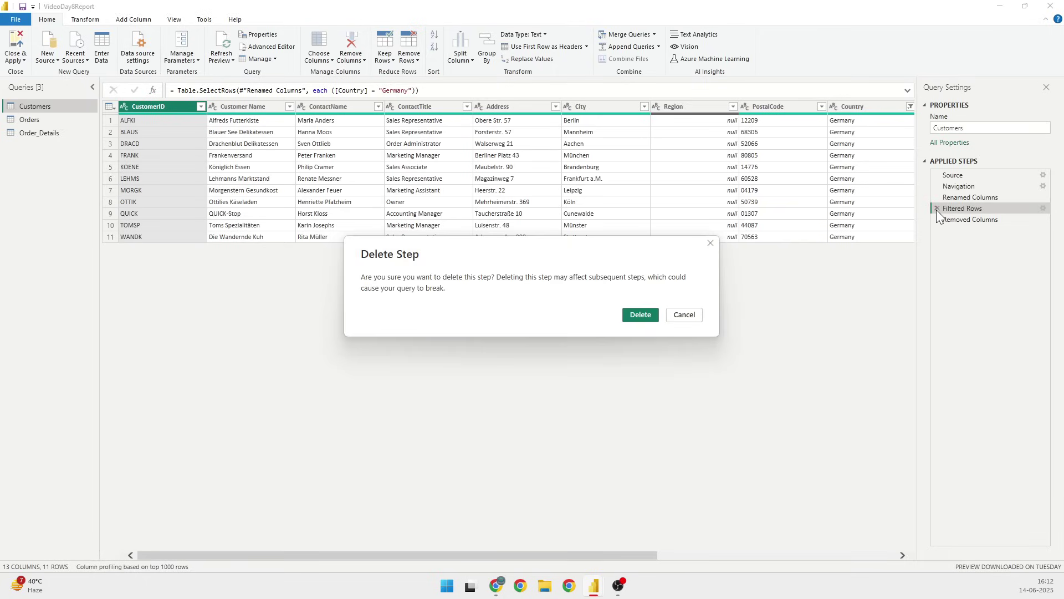
pyautogui.click(631, 319)
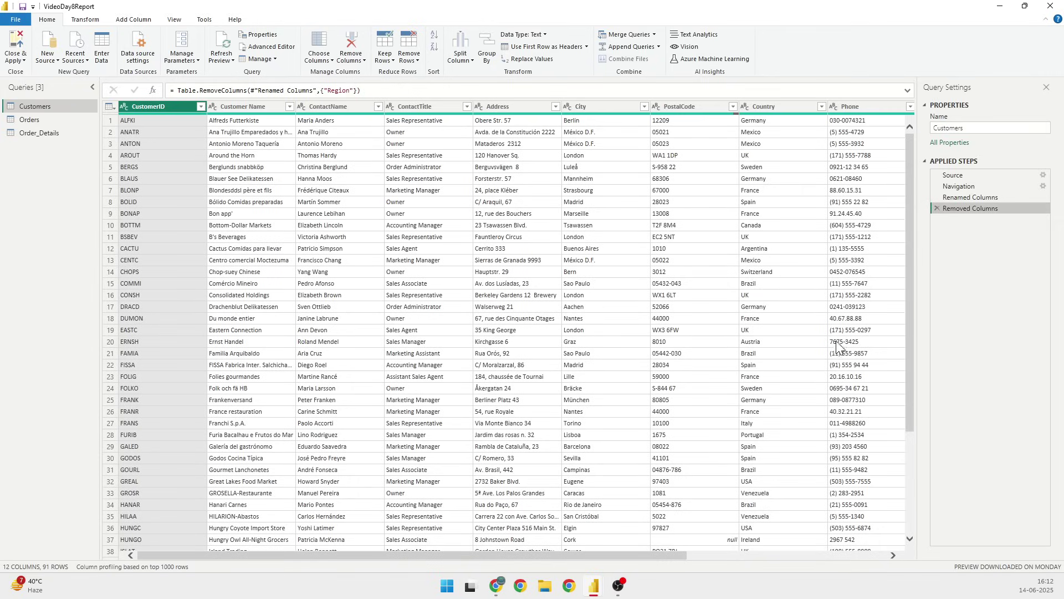
pyautogui.scroll(-4, 776, 416)
pyautogui.moveTo(611, 555); pyautogui.dragTo(528, 558)
pyautogui.click(16, 59)
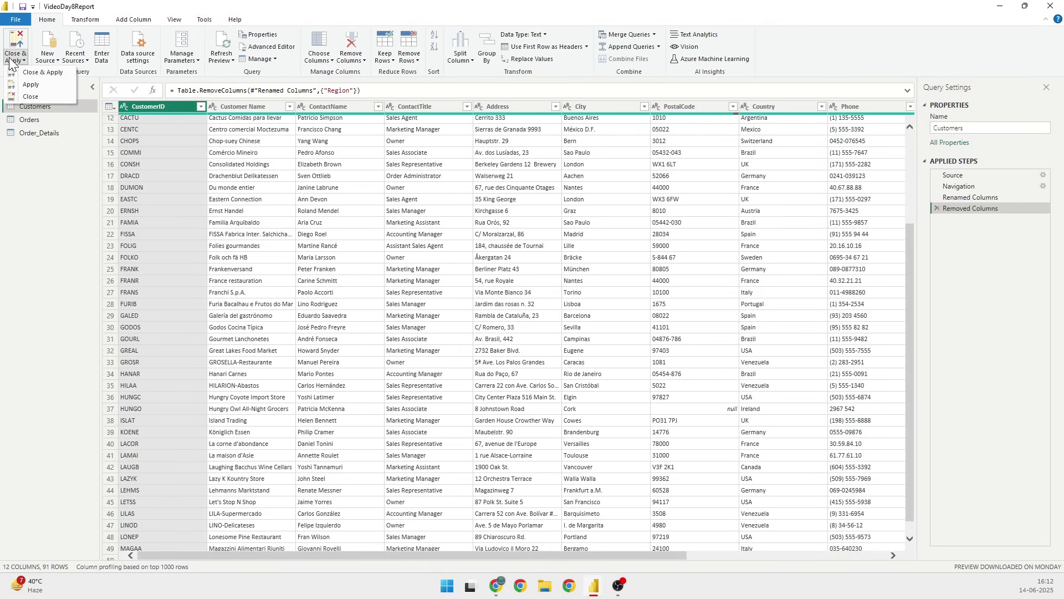
pyautogui.click(31, 96)
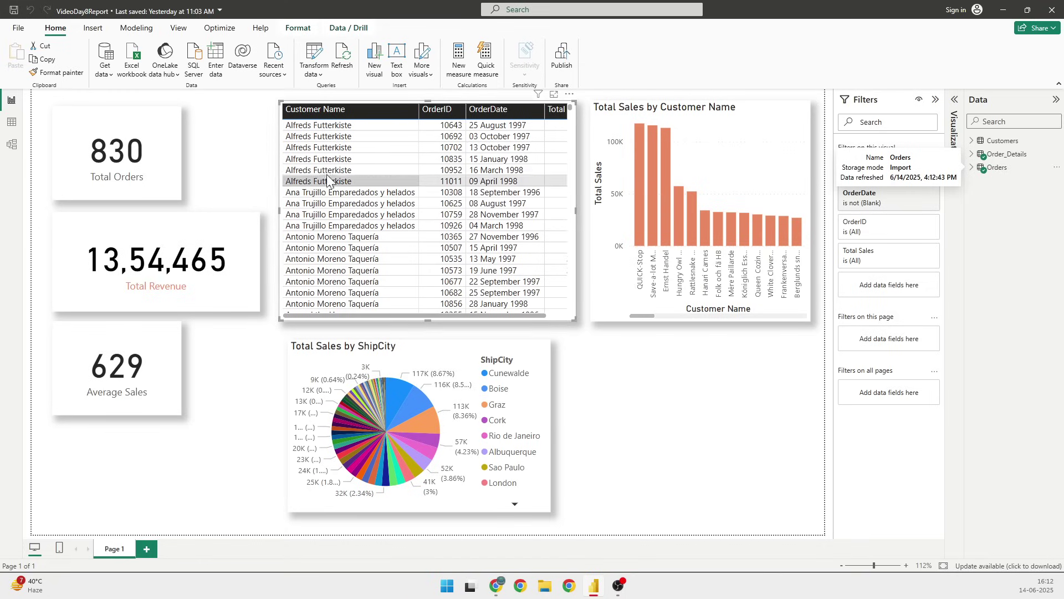
# Select the orders table visual and inspect the filter conditions offered for its Total Sales field
pyautogui.click(730, 419)
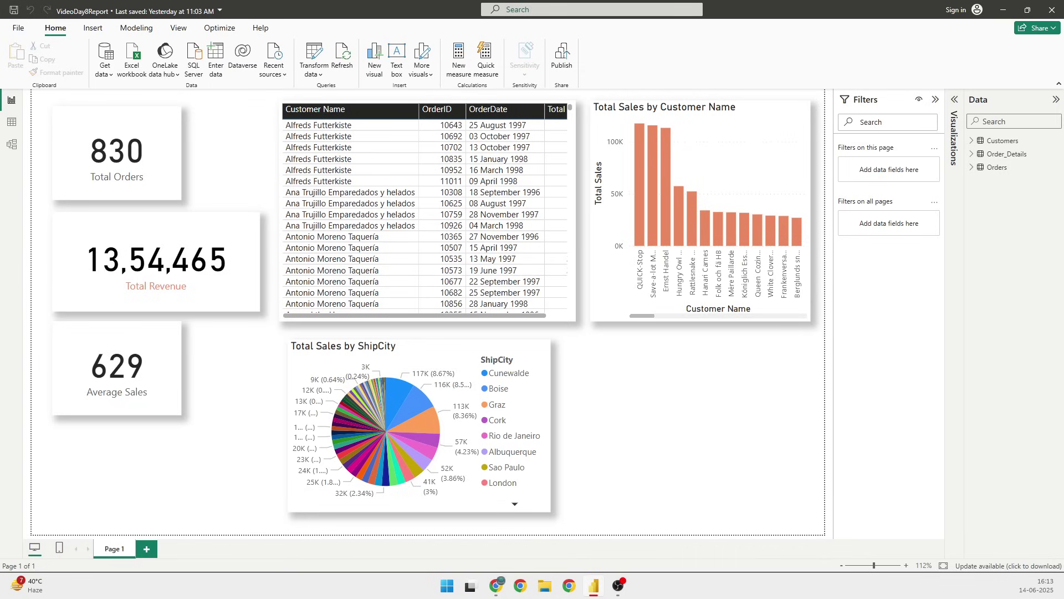
pyautogui.click(360, 102)
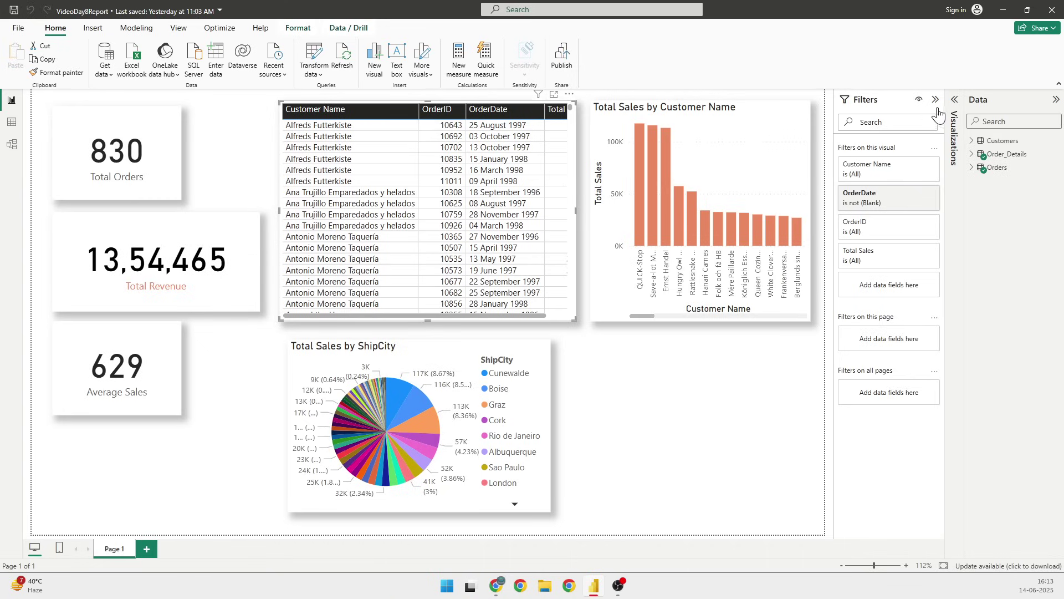
pyautogui.click(919, 251)
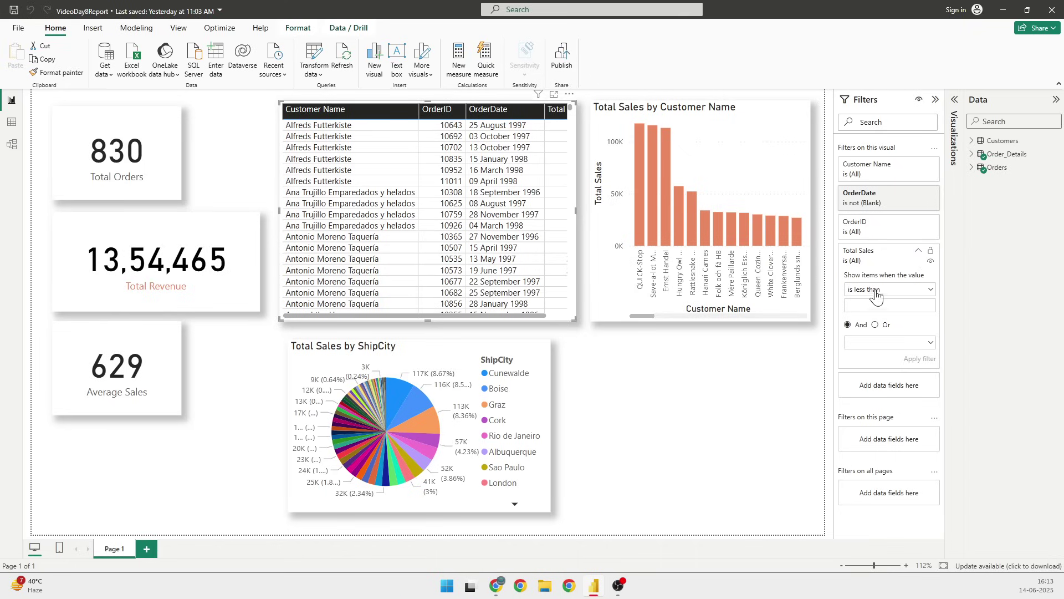
pyautogui.click(917, 253)
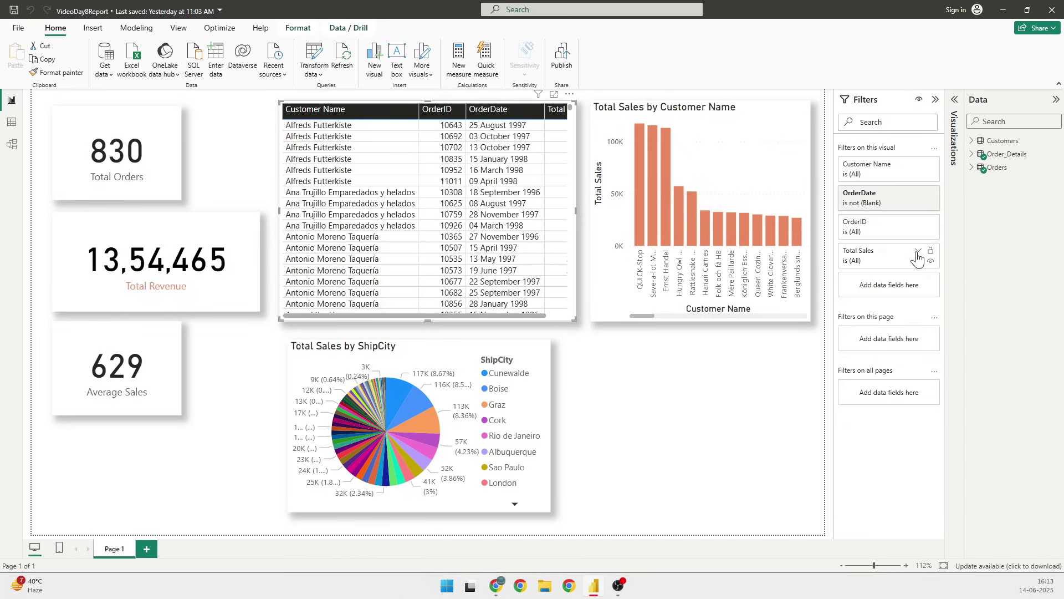
# Expand the table visual's Customer Name filter and the Orders field list, and check the available filter types
pyautogui.click(919, 165)
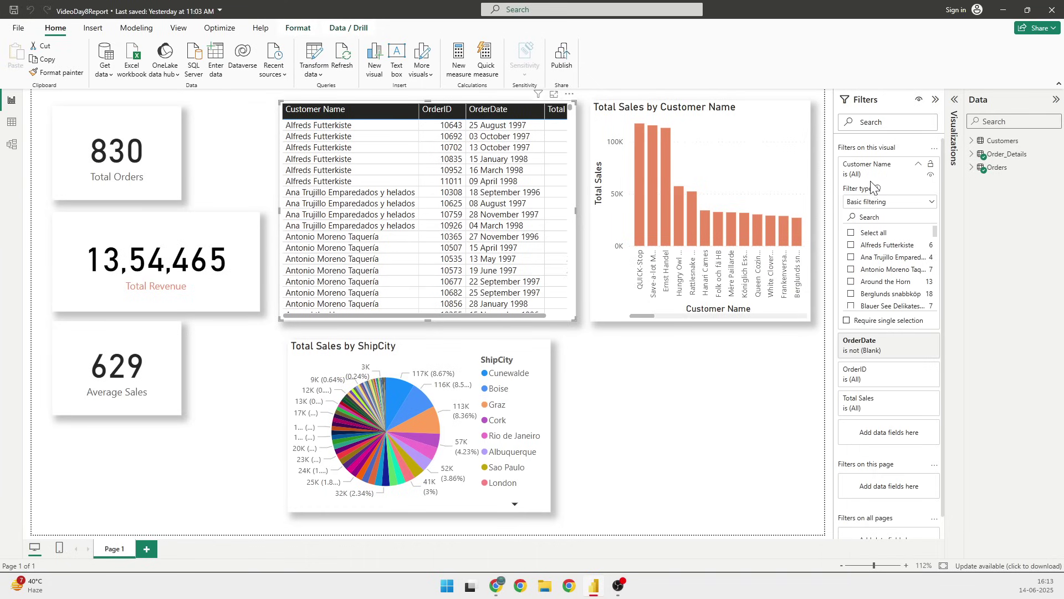
pyautogui.click(973, 167)
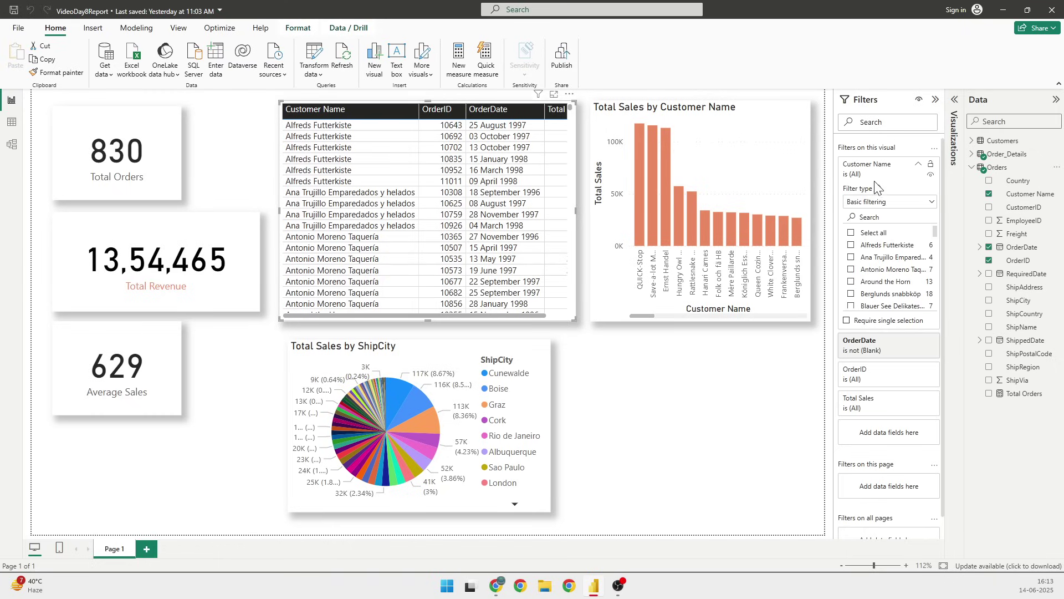
pyautogui.click(932, 202)
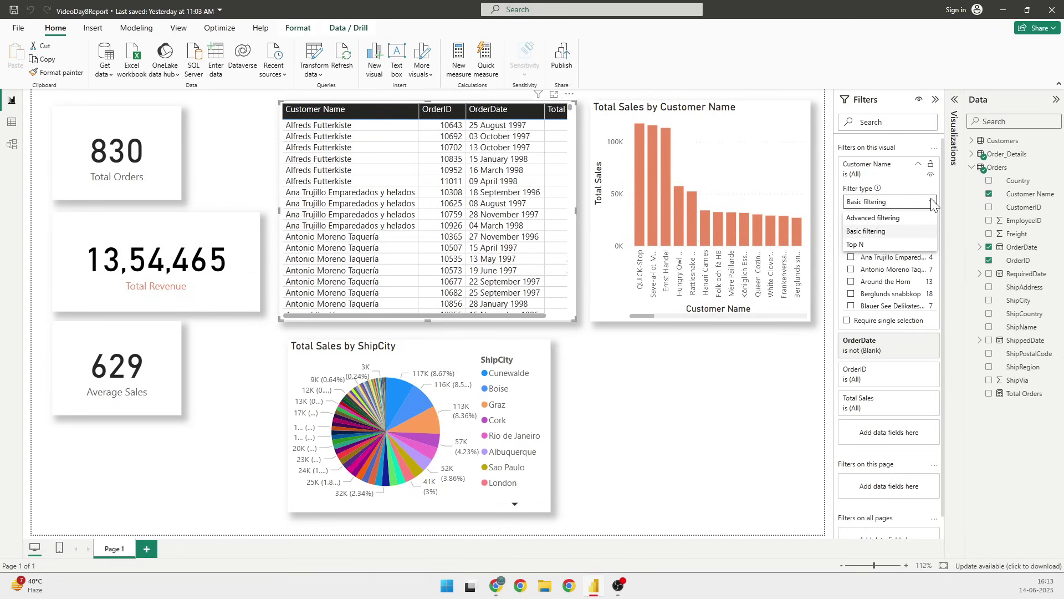
pyautogui.click(912, 185)
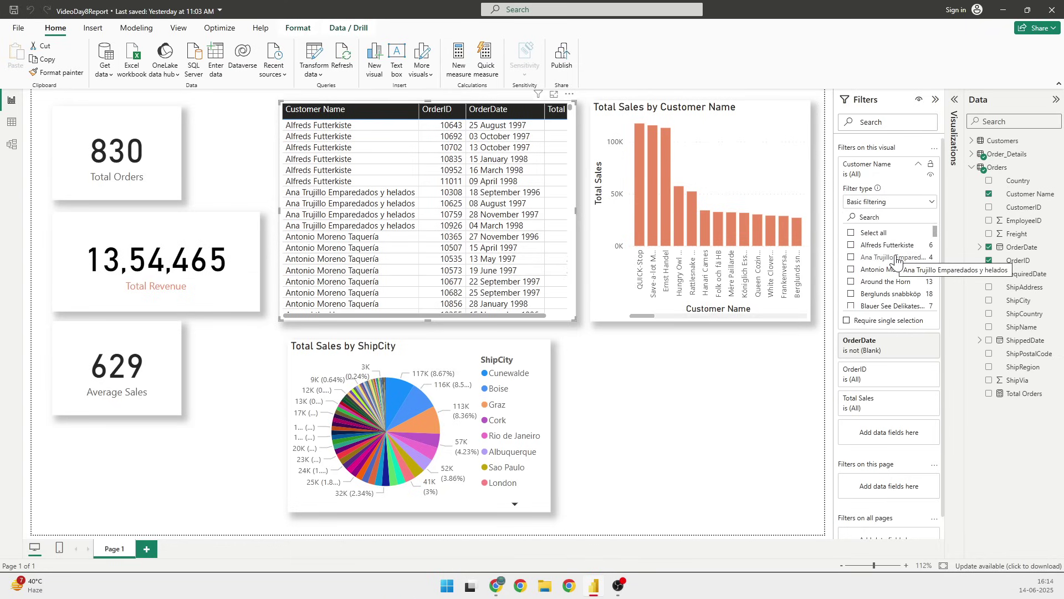
# Filter the table visual to customer Franchi S.p.A. with basic filtering, and clear that selection again
pyautogui.scroll(-3, 897, 258)
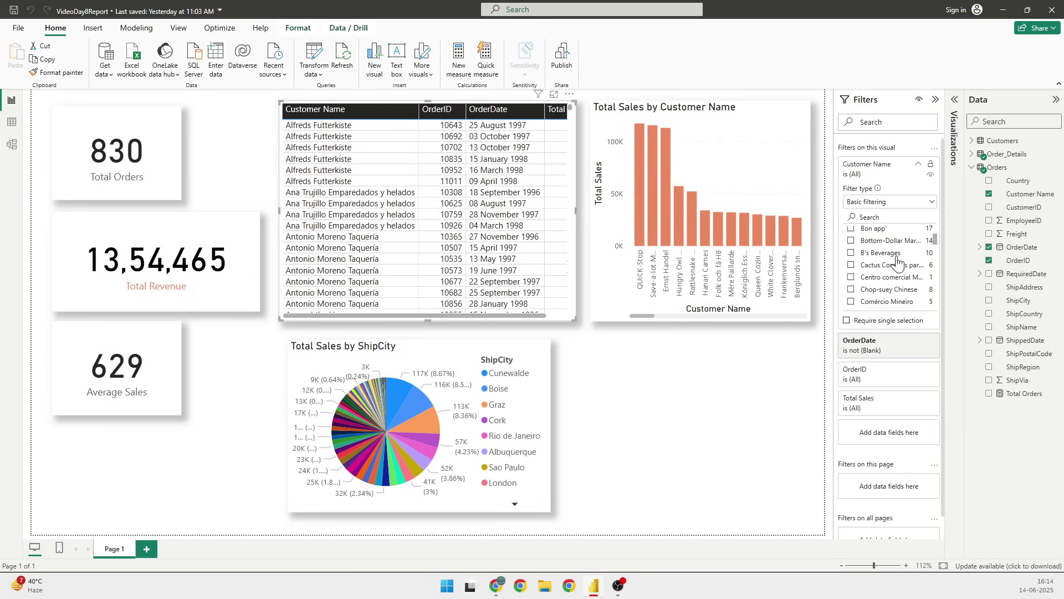
pyautogui.scroll(5, 898, 263)
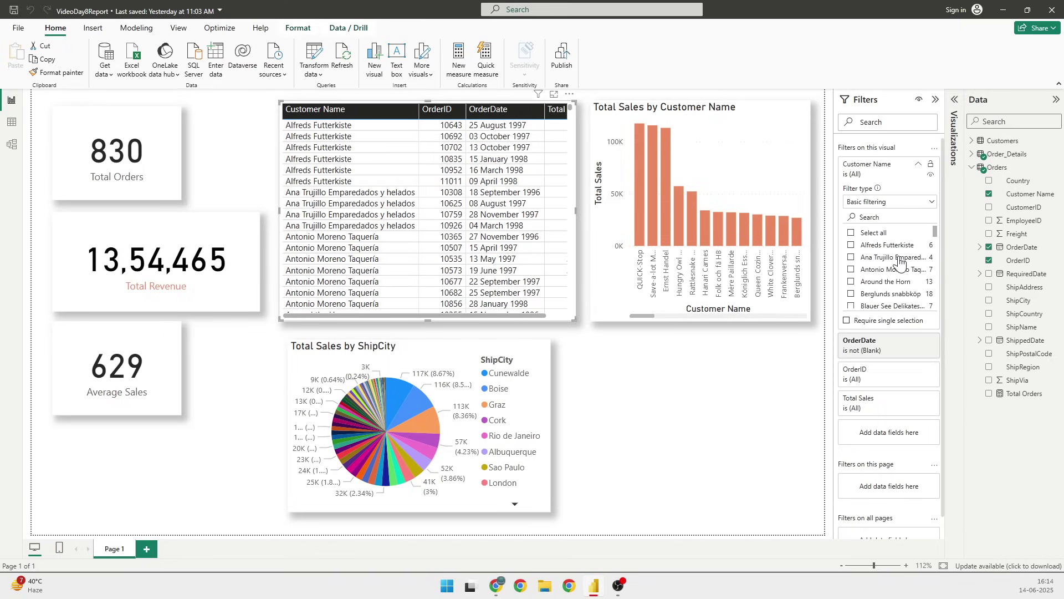
pyautogui.scroll(-5, 900, 265)
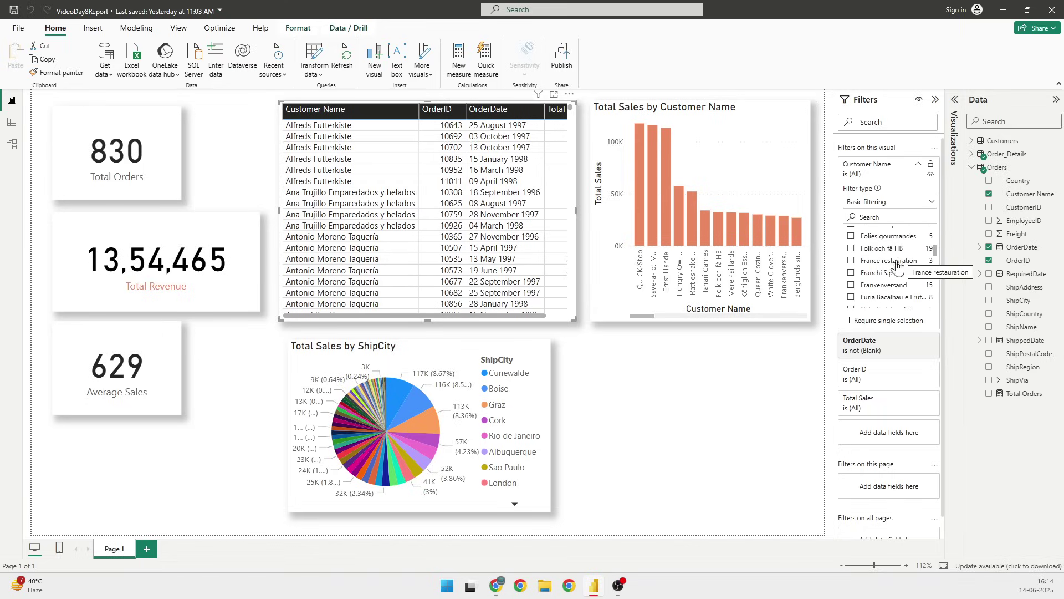
pyautogui.click(851, 273)
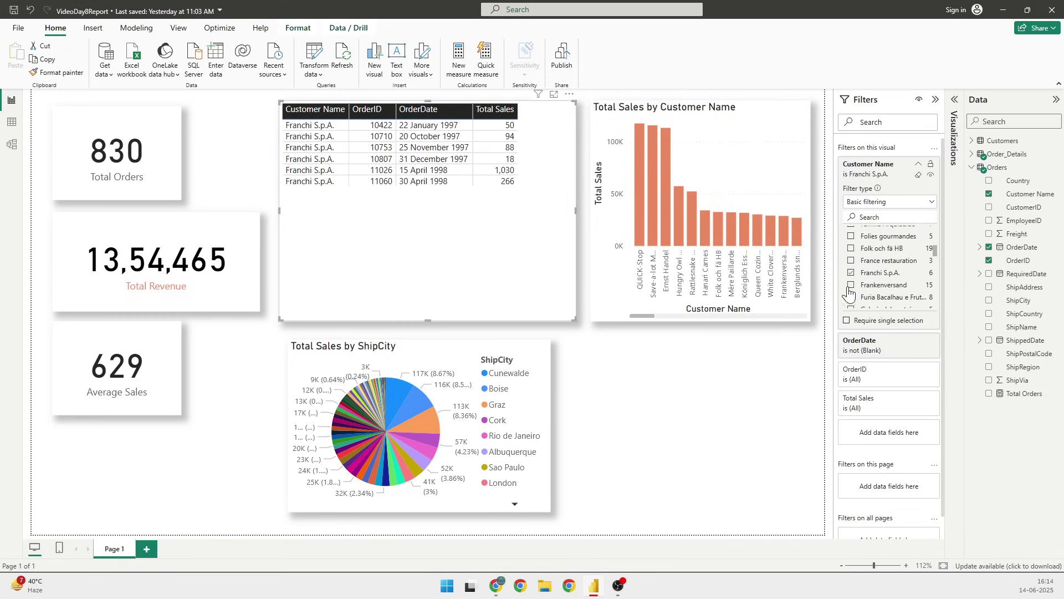
pyautogui.click(852, 275)
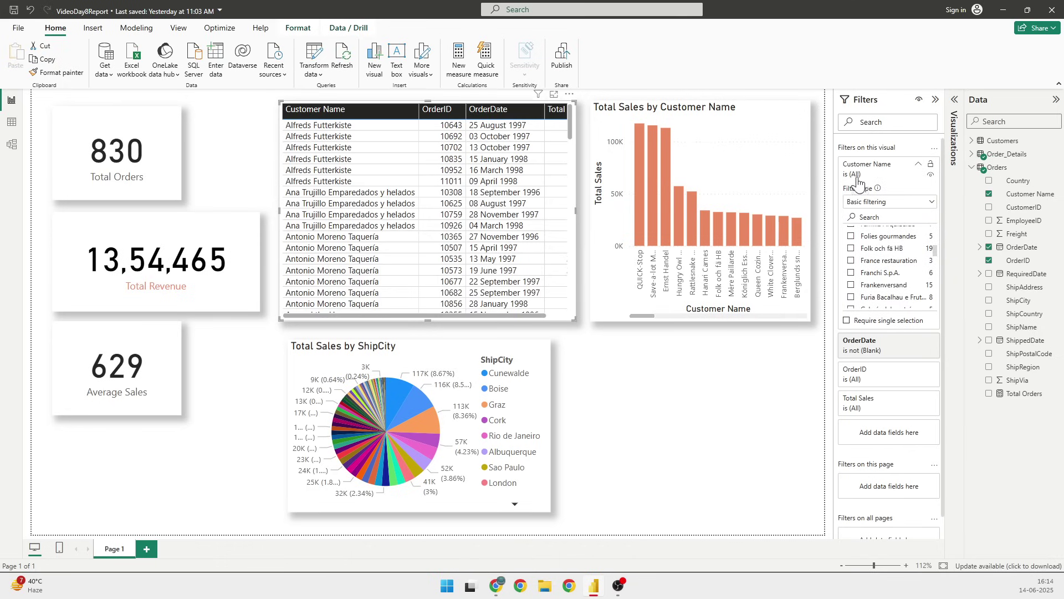
pyautogui.click(919, 164)
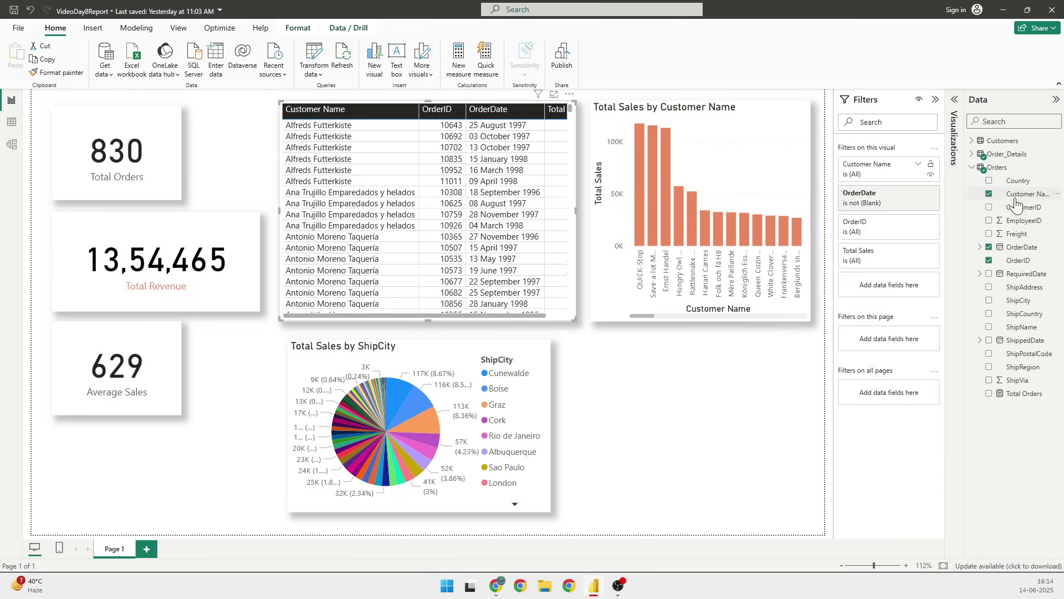
# Add Customer Name from Orders as a page-level filter and try it by selecting and clearing Around the Horn
pyautogui.moveTo(1023, 202); pyautogui.dragTo(905, 340)
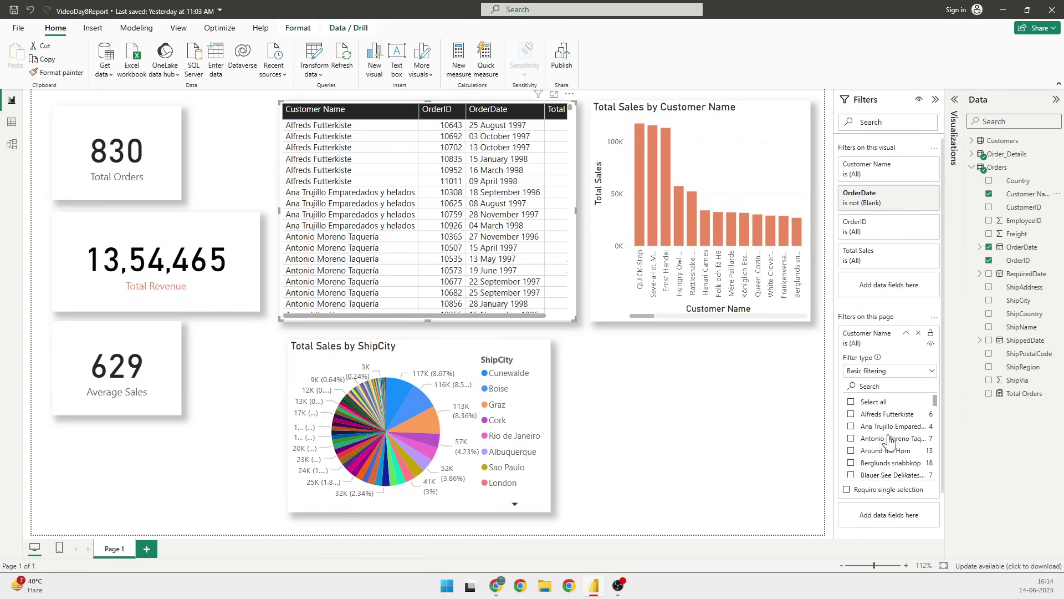
pyautogui.click(851, 451)
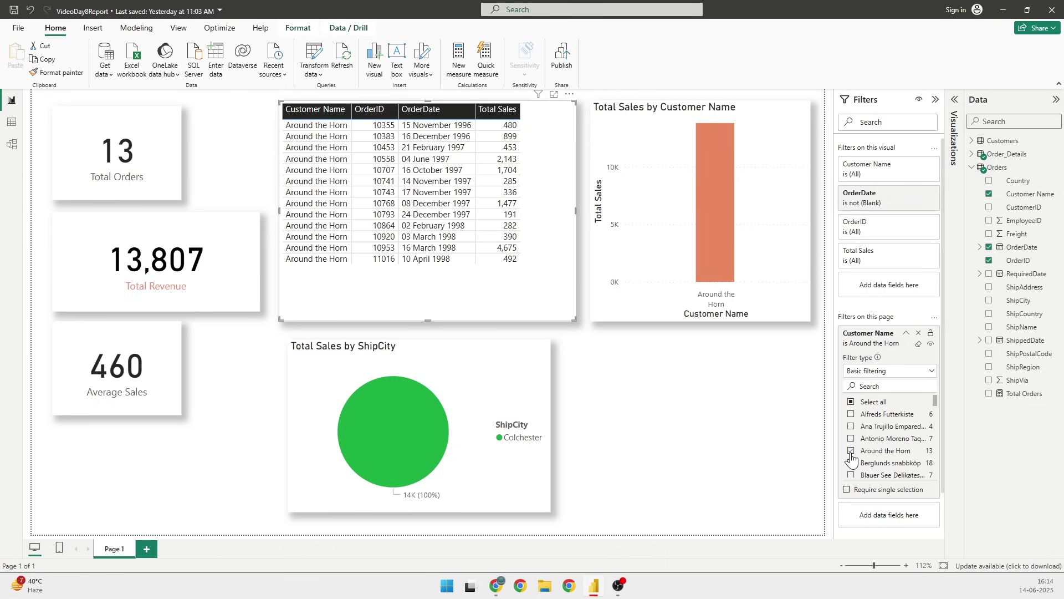
pyautogui.click(851, 453)
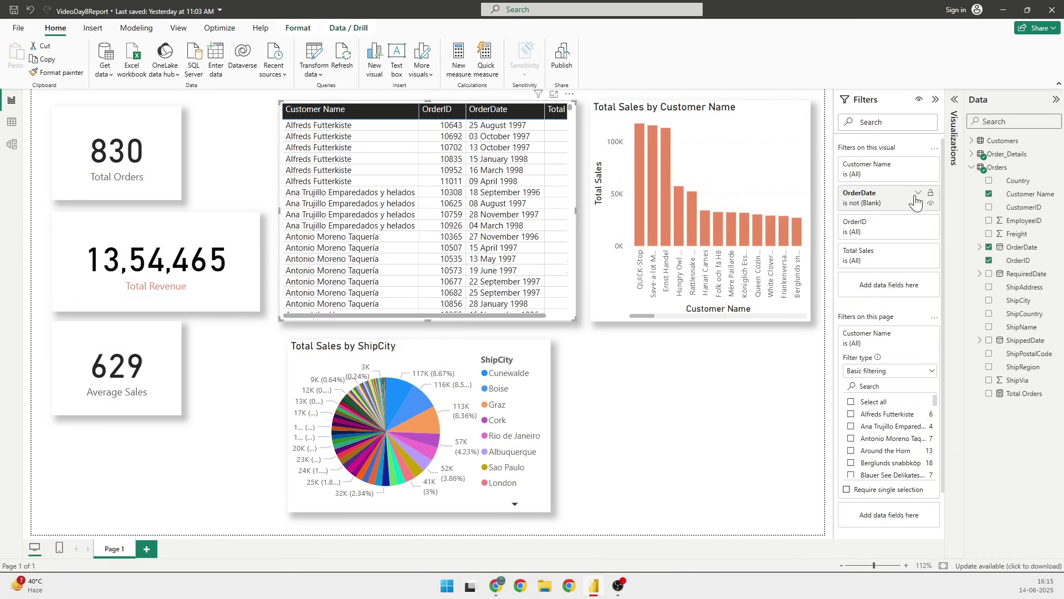
# Apply an advanced filter on the table visual so that Customer Name contains "Que"
pyautogui.click(918, 165)
pyautogui.click(930, 202)
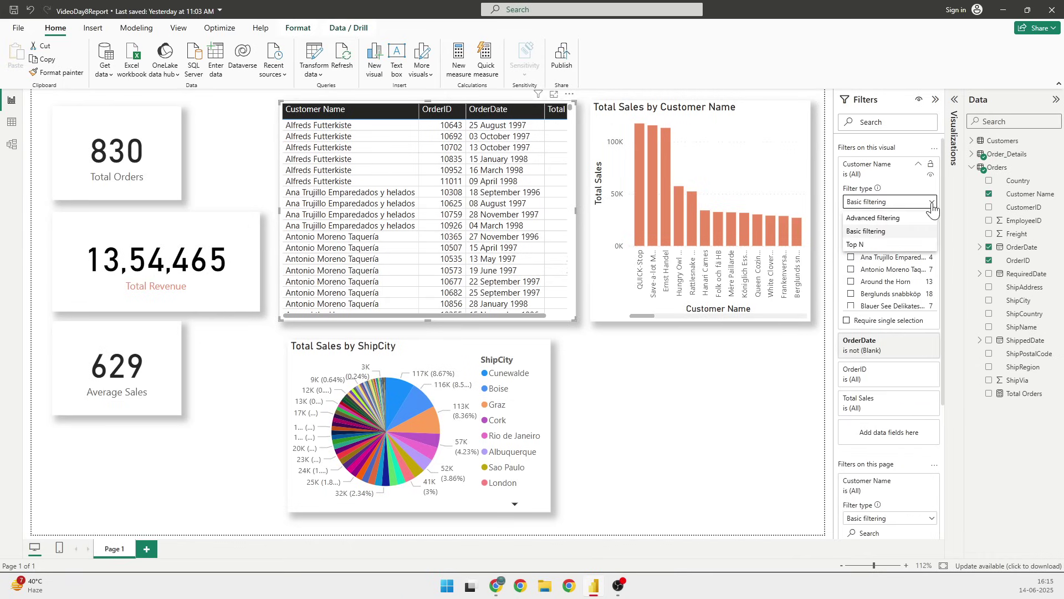
pyautogui.click(889, 227)
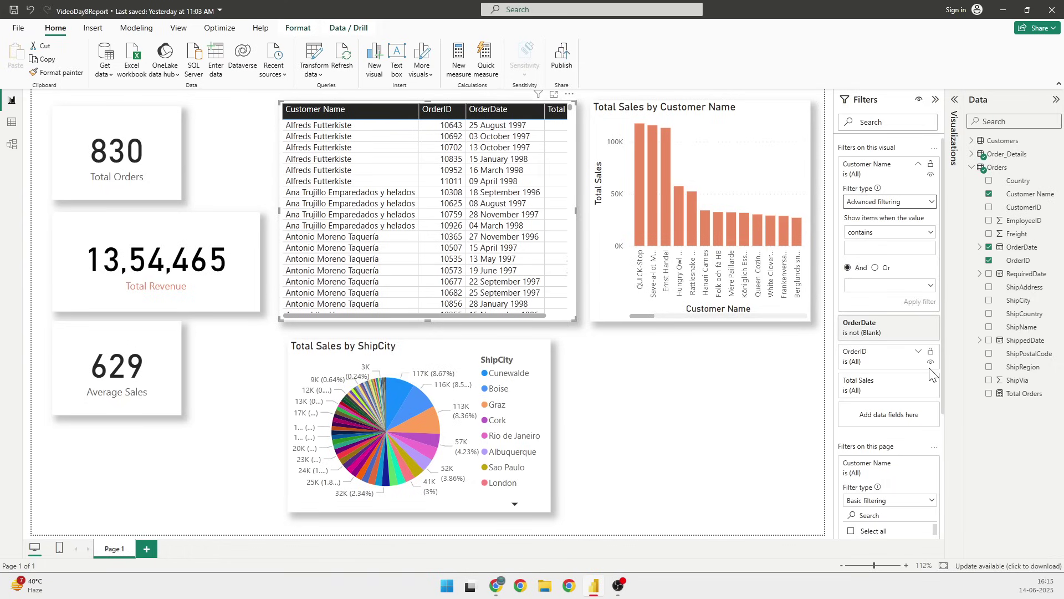
pyautogui.click(879, 249)
pyautogui.write('Que')
pyautogui.click(922, 303)
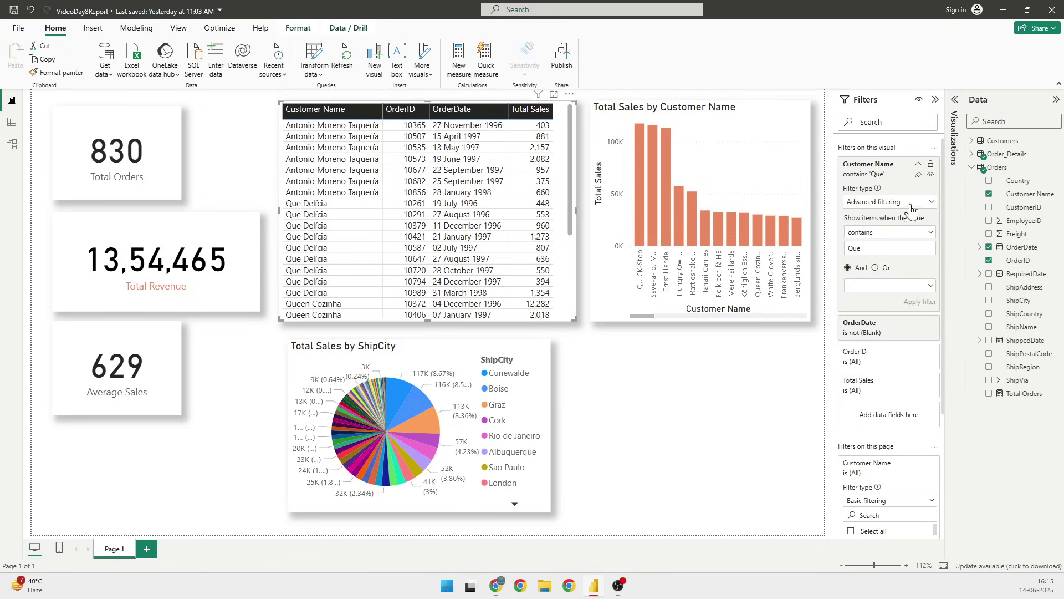
# Switch the table visual's Customer Name filter to Top N, showing the top 100 by Total Sales from Order_Details
pyautogui.click(934, 202)
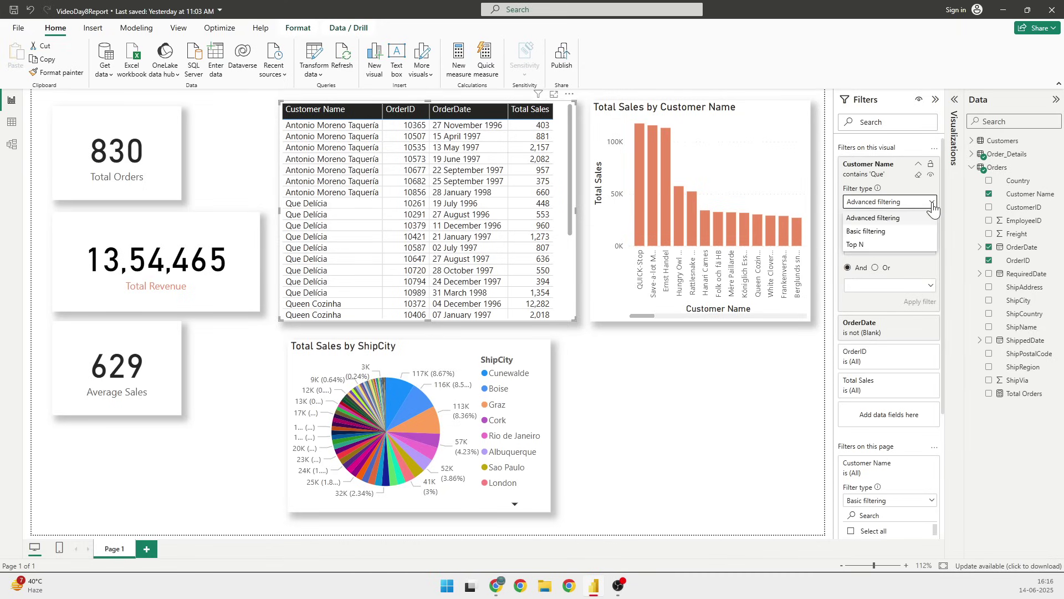
pyautogui.click(880, 245)
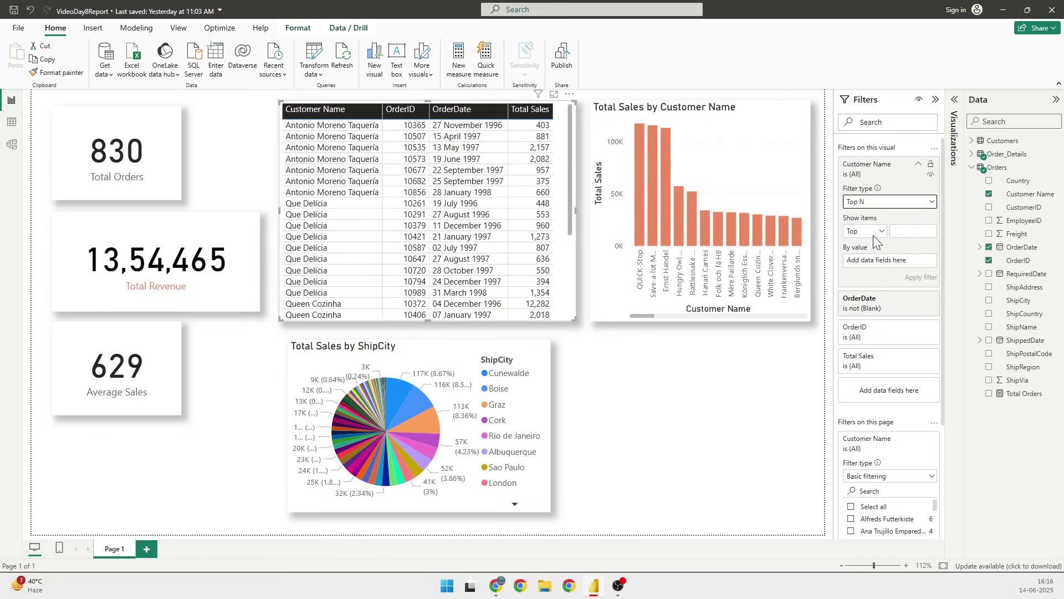
pyautogui.click(909, 231)
pyautogui.write('100')
pyautogui.click(972, 154)
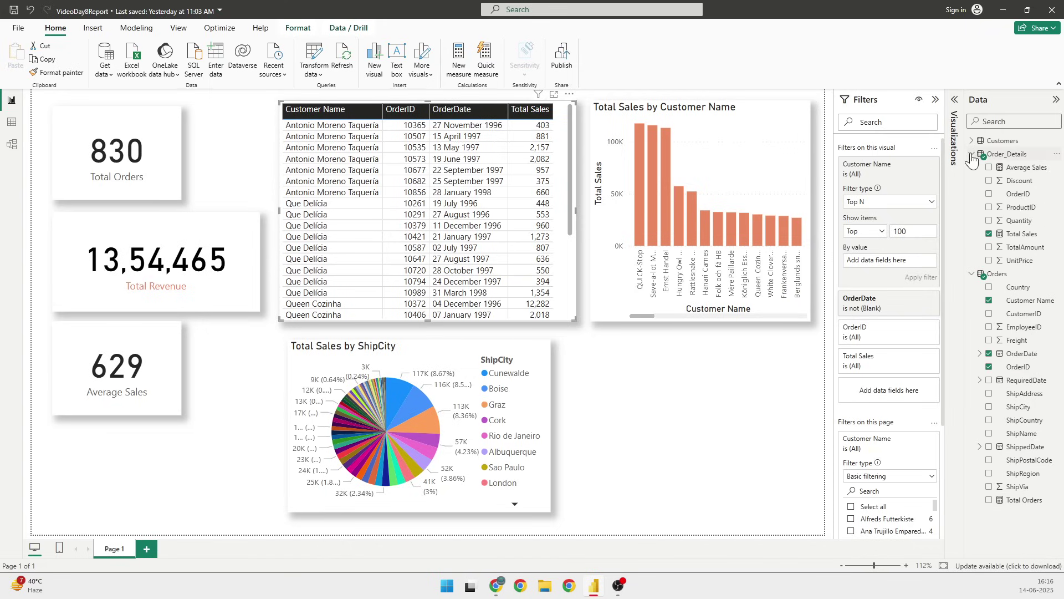
pyautogui.moveTo(1029, 243); pyautogui.dragTo(899, 257)
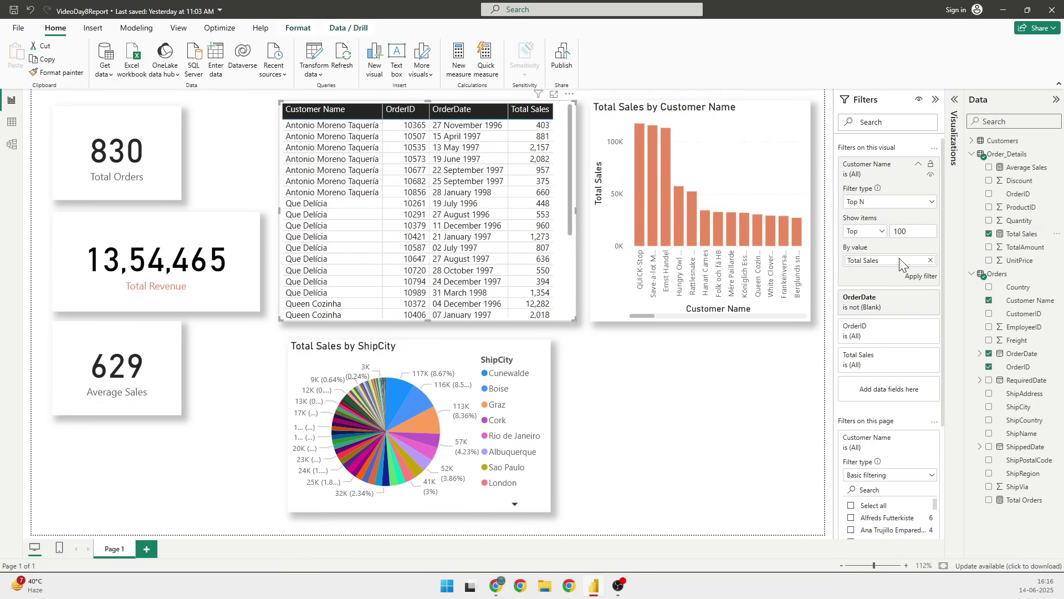
pyautogui.click(918, 280)
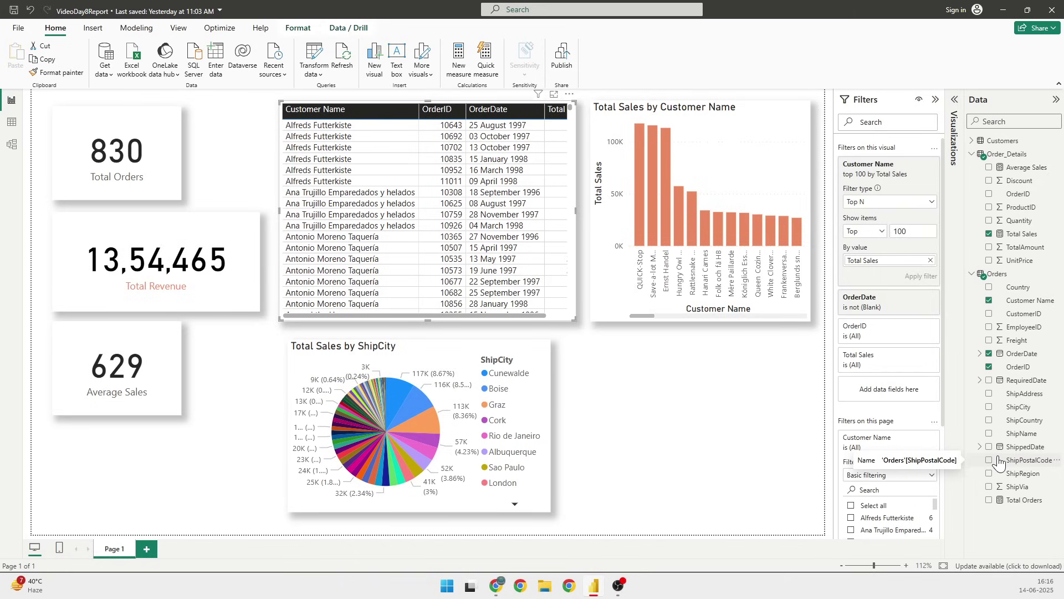
# Change the table visual's Top N filter to the top 5 customers, and clear the filter after checking the rows
pyautogui.click(915, 233)
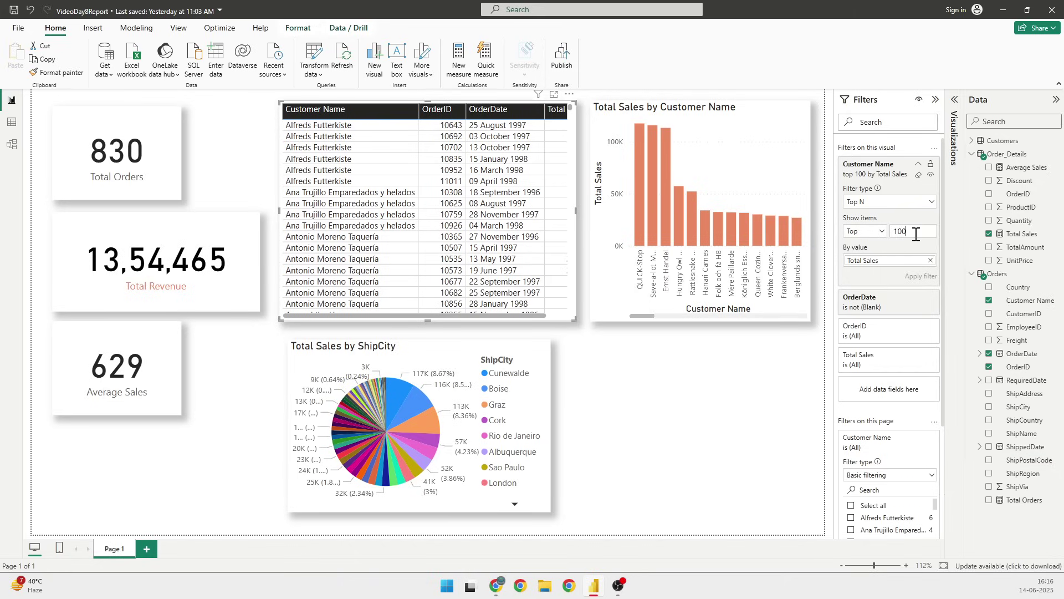
pyautogui.press('BackSpace')
pyautogui.press('BackSpace')
pyautogui.write('5')
pyautogui.press('BackSpace')
pyautogui.press('BackSpace')
pyautogui.write('5')
pyautogui.click(923, 275)
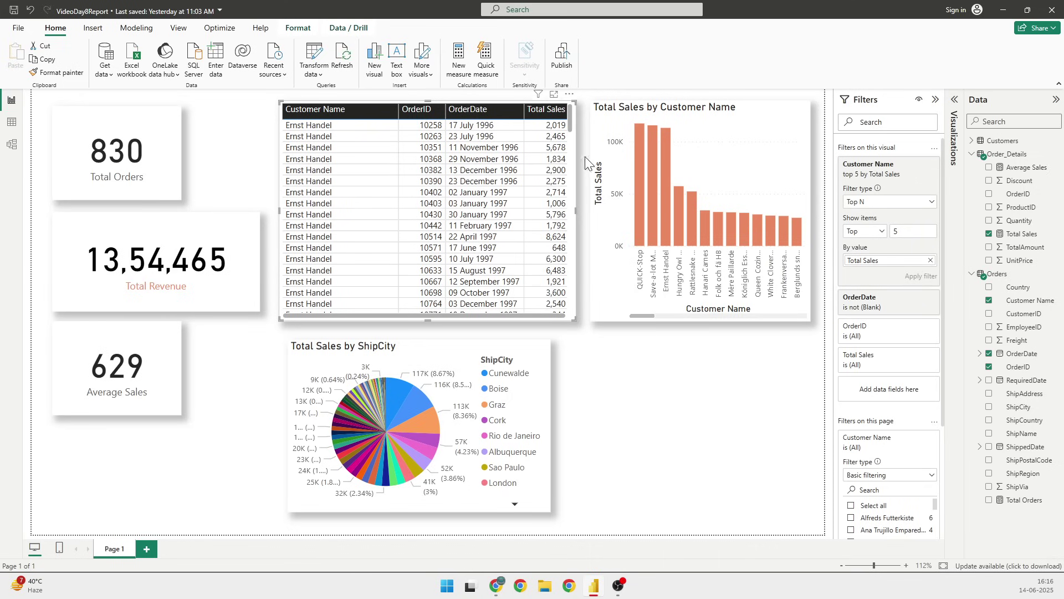
pyautogui.moveTo(570, 119)
pyautogui.mouseDown()
pyautogui.moveTo(582, 228)
pyautogui.moveTo(570, 317)
pyautogui.moveTo(565, 107)
pyautogui.mouseUp()
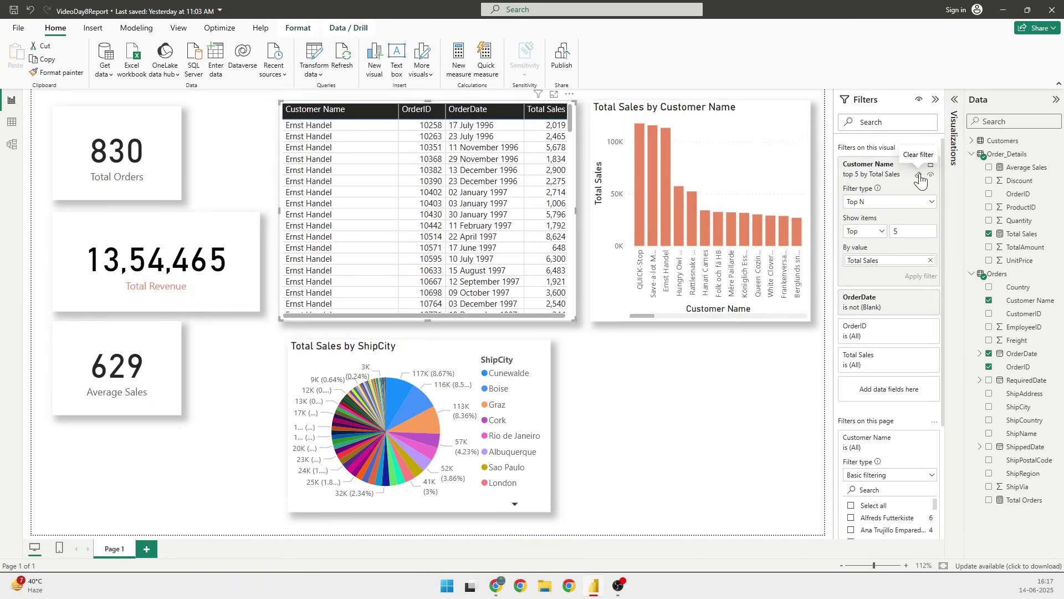
pyautogui.click(919, 176)
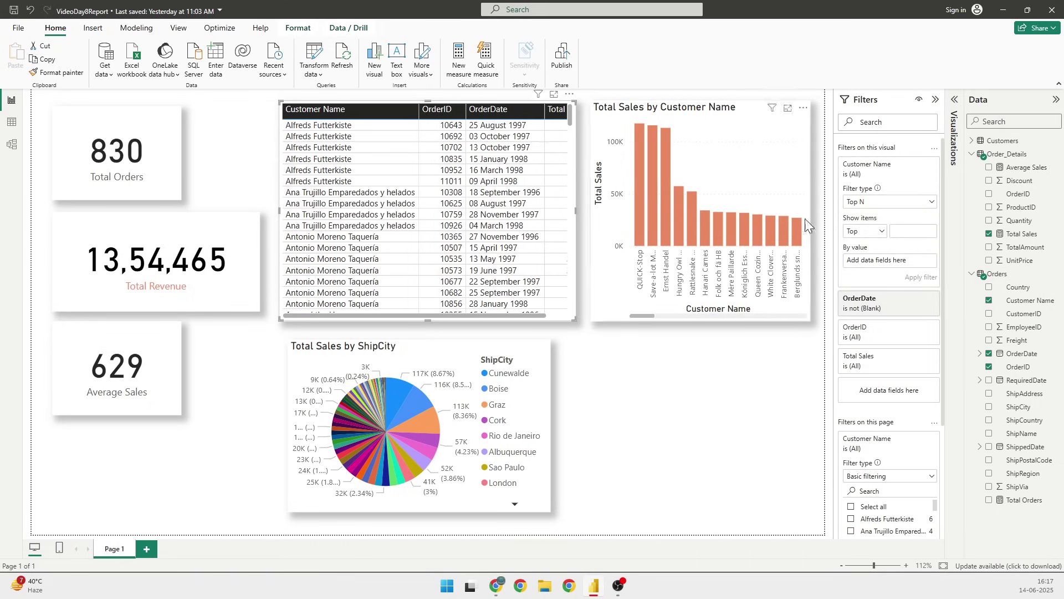
# Apply a Top N filter on the bar chart's Customer Name showing the top 5 by Total Sales
pyautogui.click(782, 179)
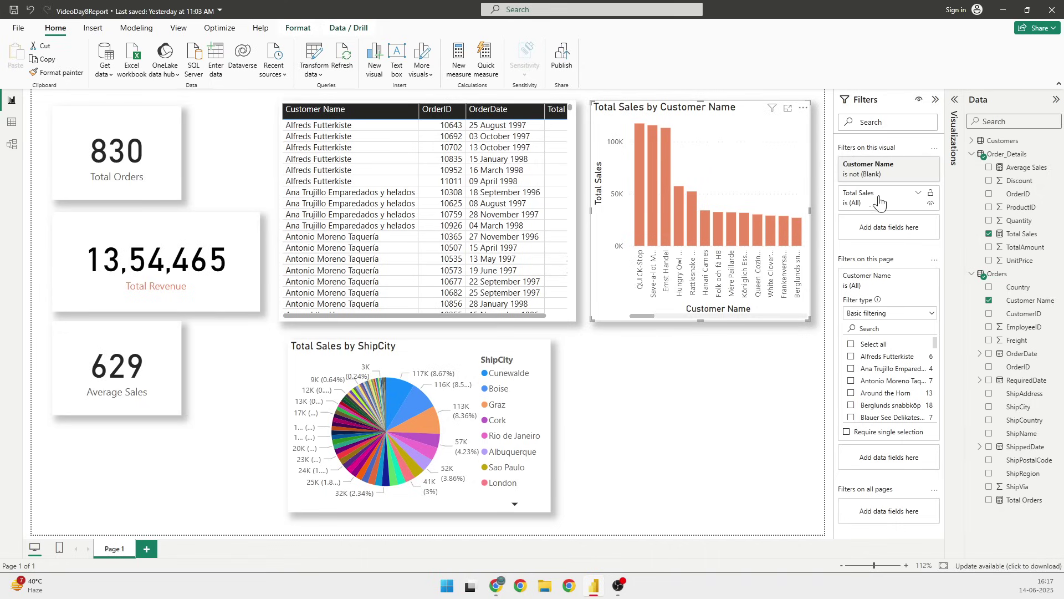
pyautogui.click(917, 164)
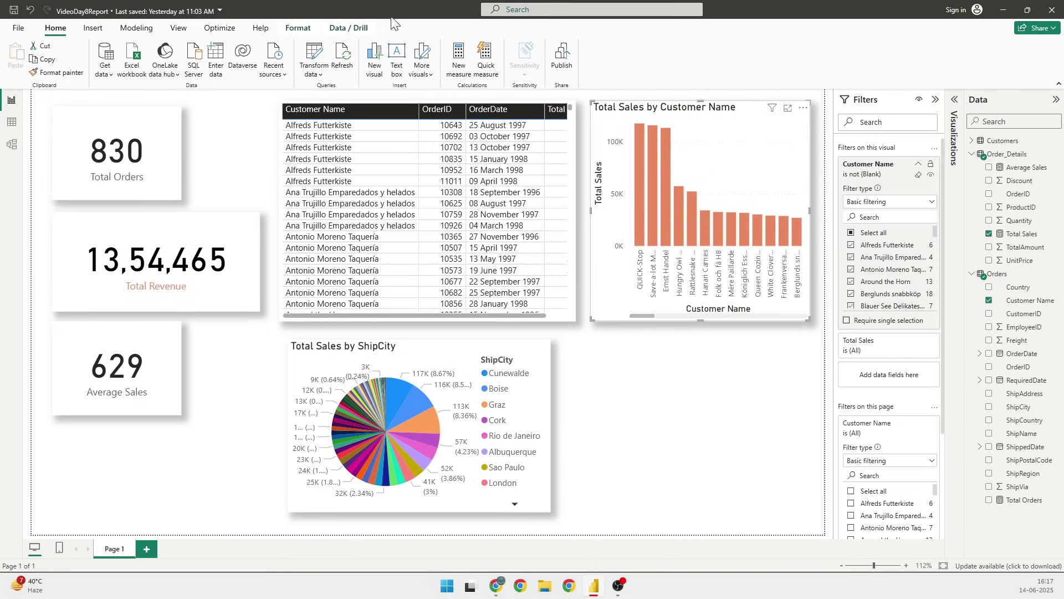
pyautogui.click(930, 203)
pyautogui.click(879, 245)
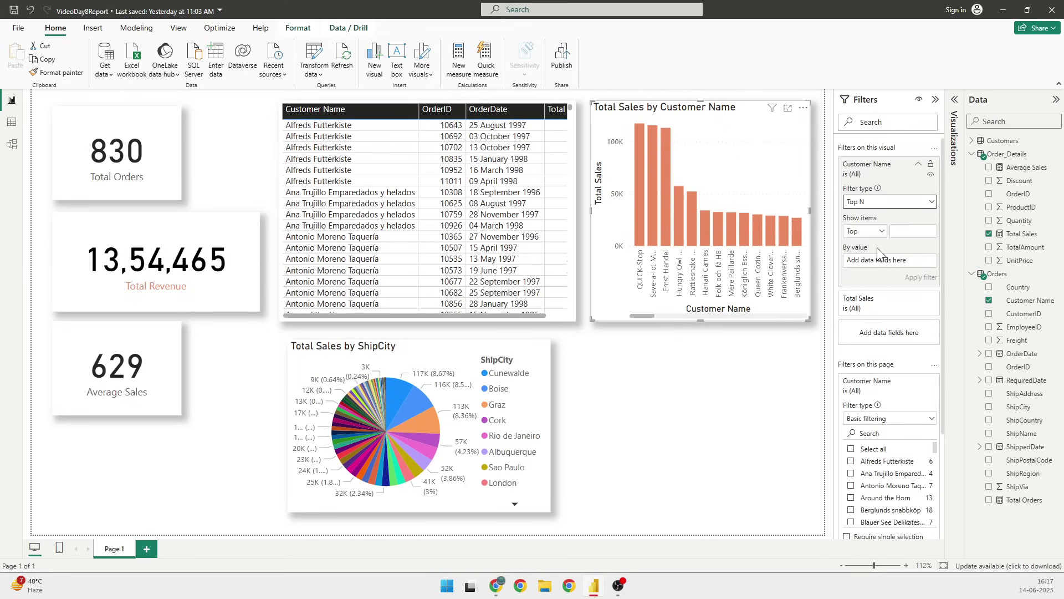
pyautogui.click(916, 233)
pyautogui.write('5')
pyautogui.moveTo(1021, 234); pyautogui.dragTo(896, 263)
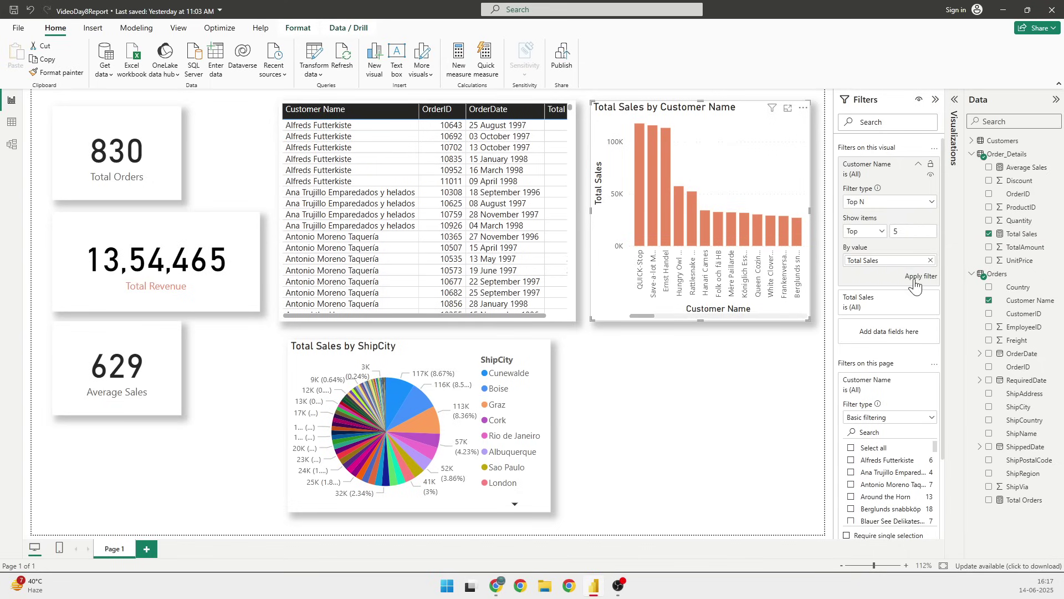
pyautogui.click(917, 277)
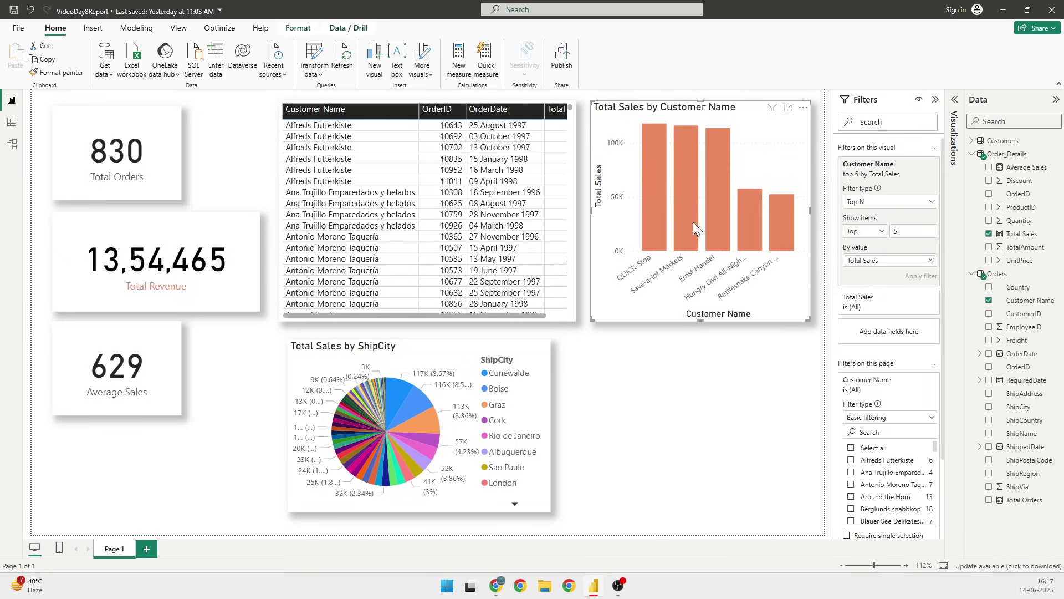
# Raise the bar chart's Top N filter to the top 10 customers
pyautogui.click(913, 237)
pyautogui.press('BackSpace')
pyautogui.write('10')
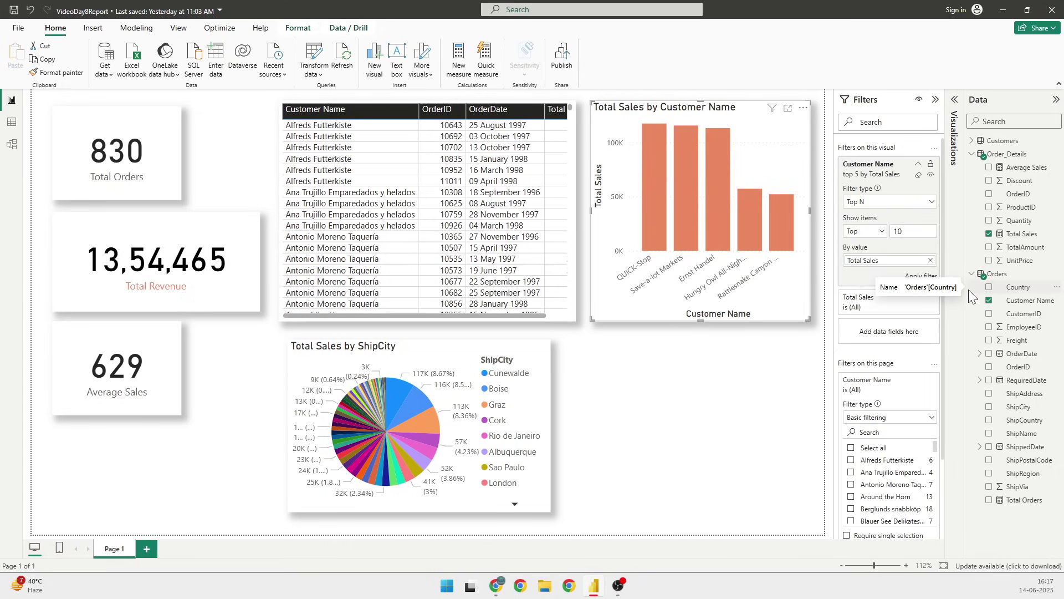
pyautogui.click(929, 277)
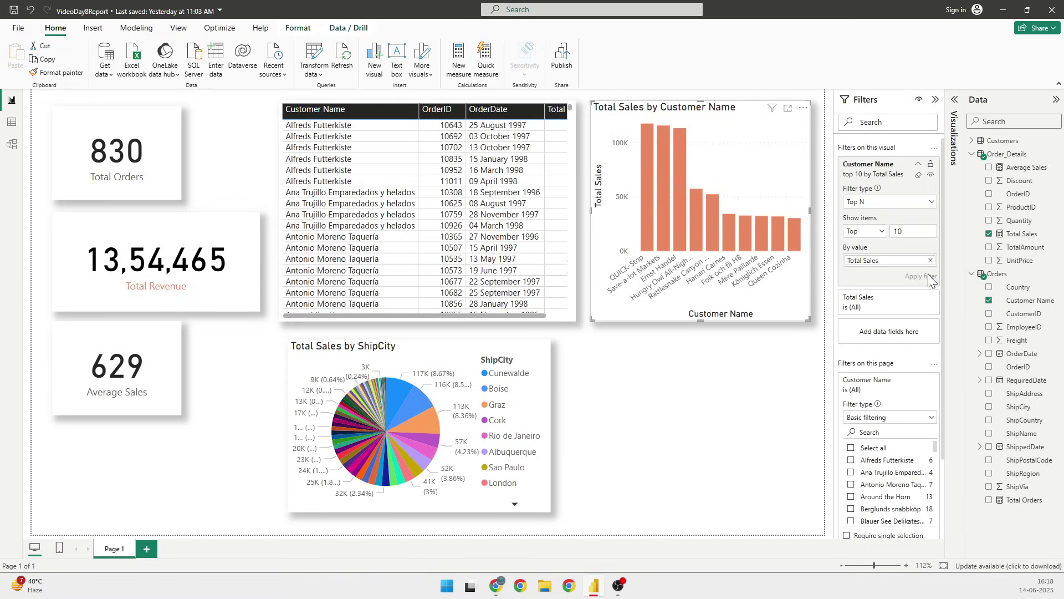
pyautogui.moveTo(944, 233); pyautogui.dragTo(954, 370)
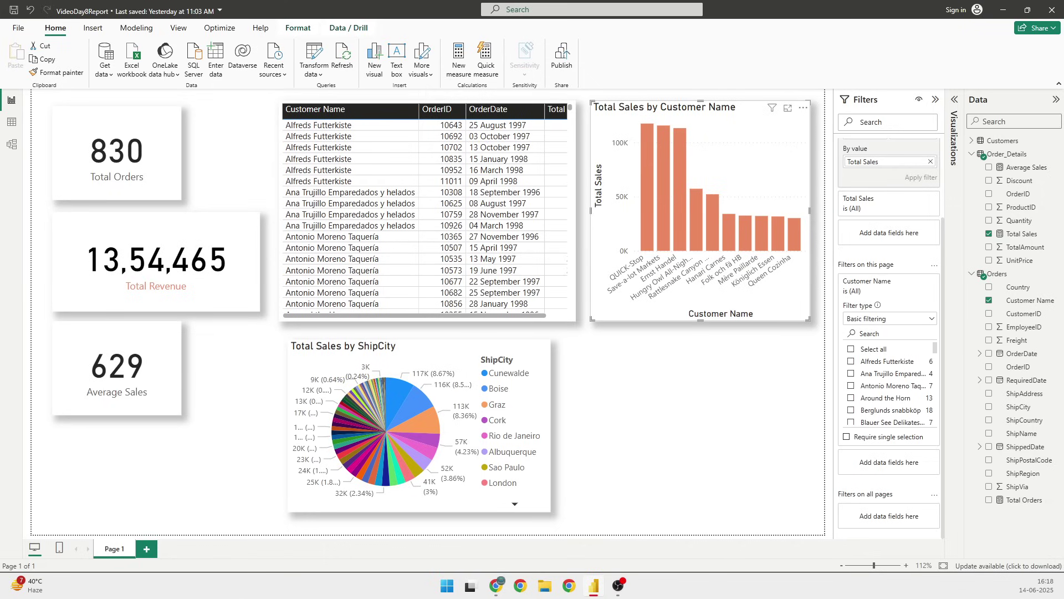
# Add an empty slicer to the report page, placed below the Average Sales card and reduced in height
pyautogui.hotkey('alt', 'Tab')
pyautogui.click(956, 101)
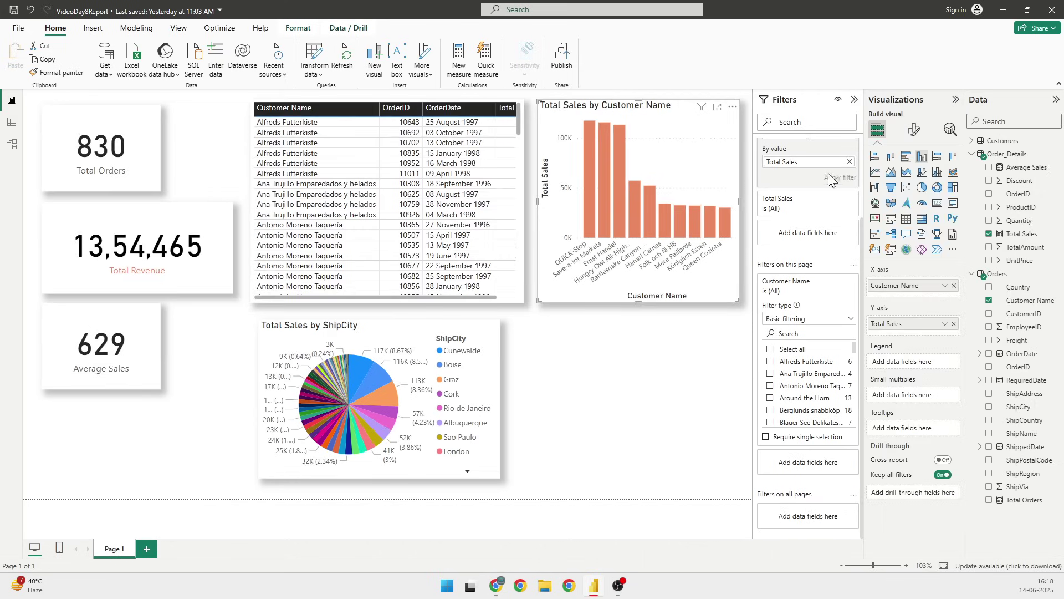
pyautogui.click(854, 100)
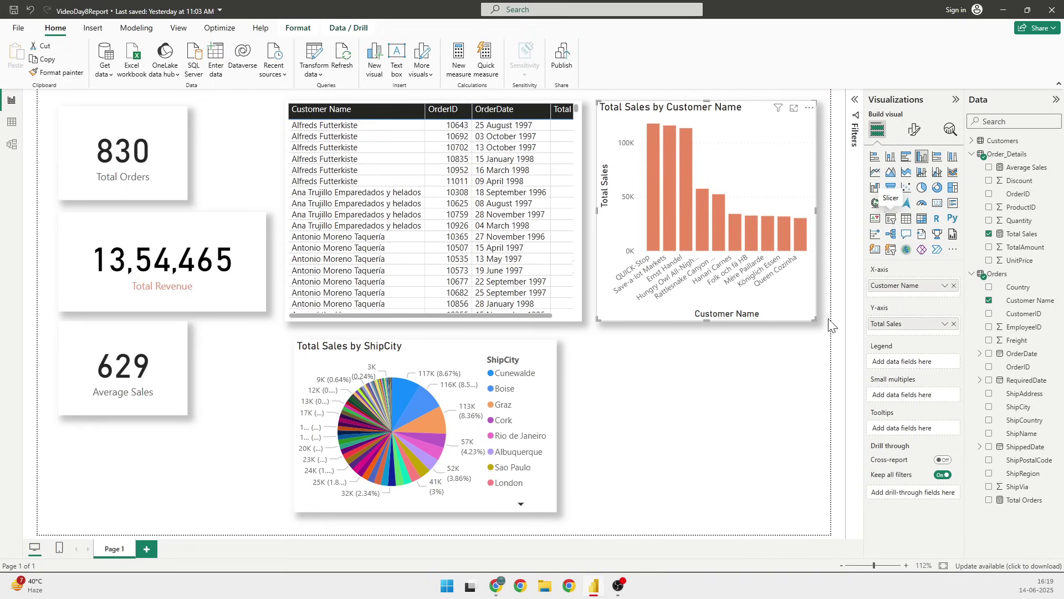
pyautogui.click(600, 341)
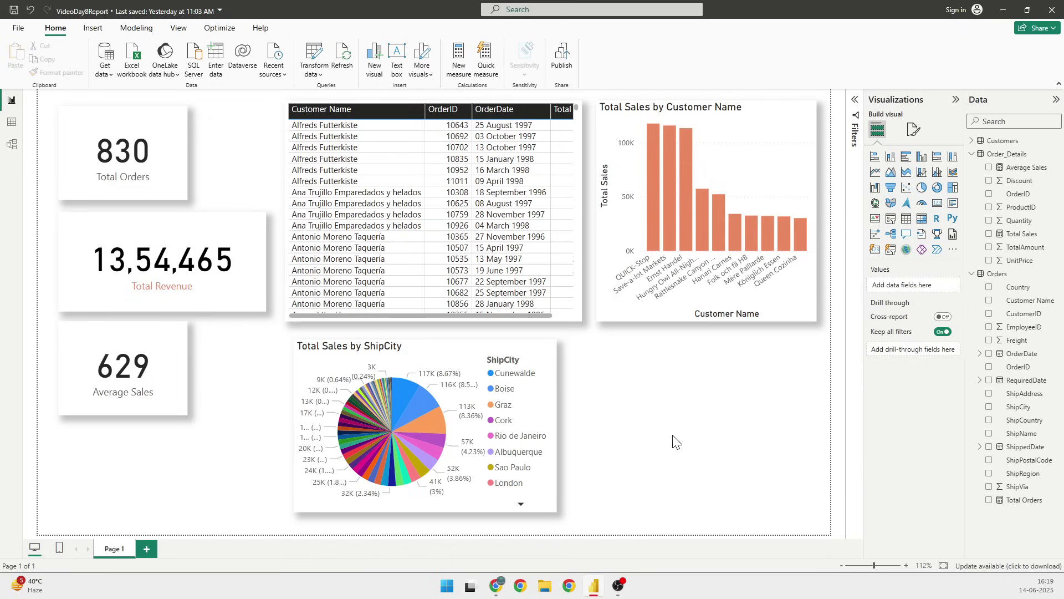
pyautogui.click(891, 219)
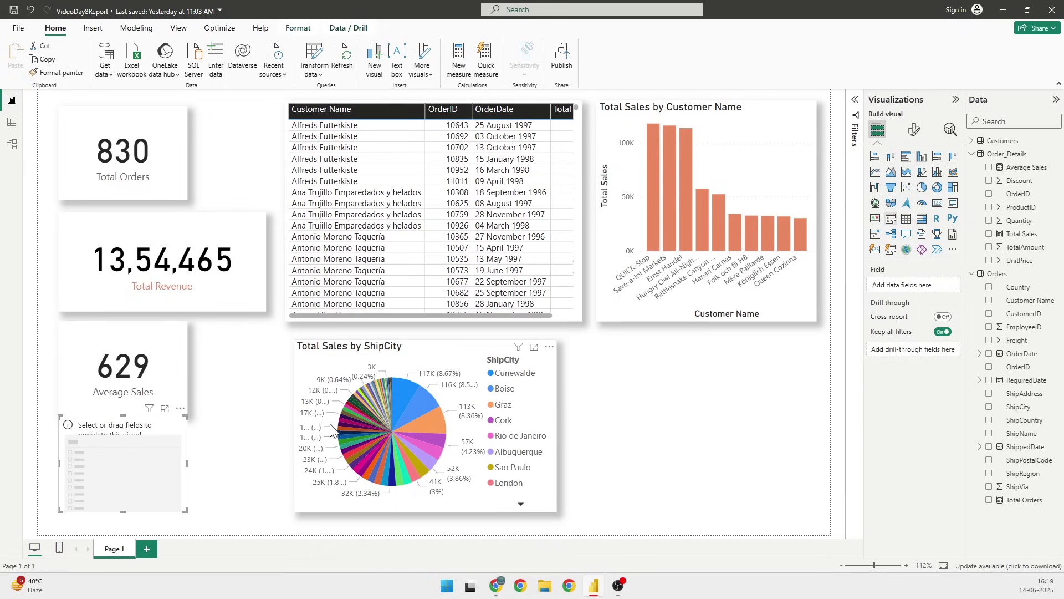
pyautogui.moveTo(111, 428); pyautogui.dragTo(113, 435)
pyautogui.moveTo(124, 519); pyautogui.dragTo(140, 454)
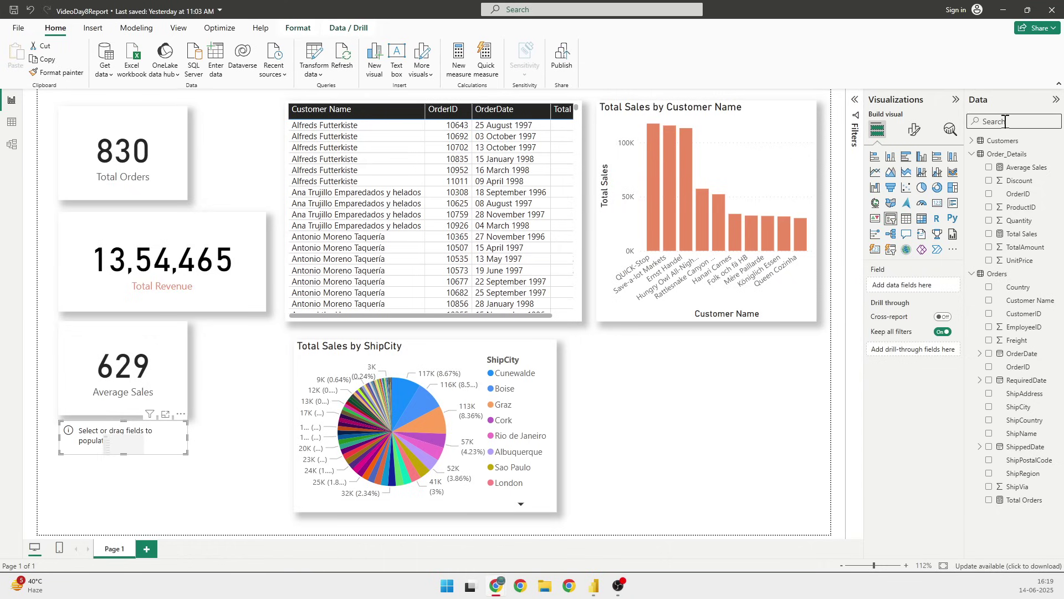
# Fill the slicer with Country from Customers and enlarge it downward to list several countries
pyautogui.click(973, 143)
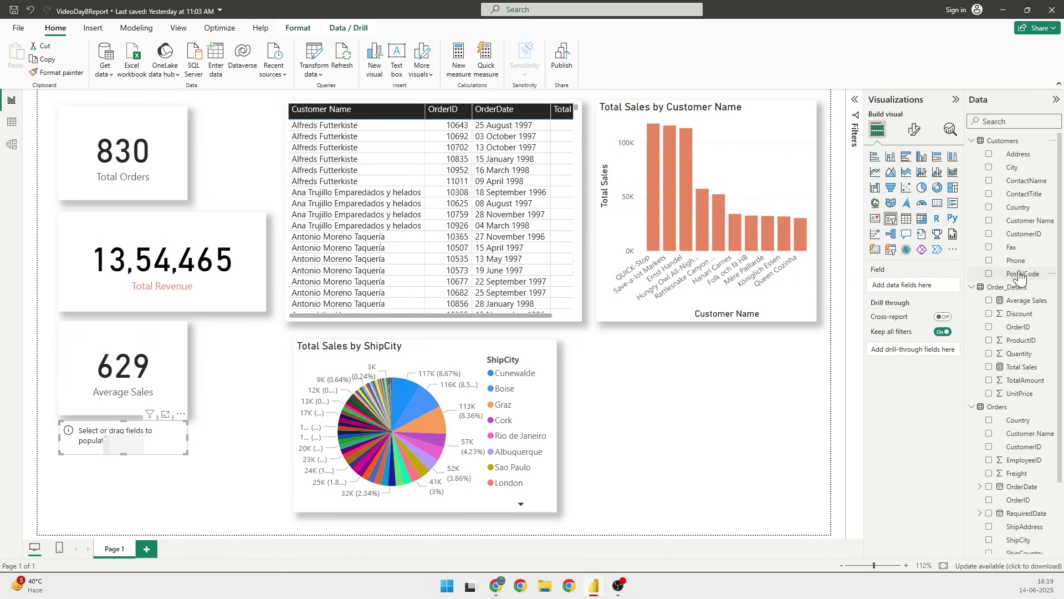
pyautogui.moveTo(1024, 212); pyautogui.dragTo(131, 434)
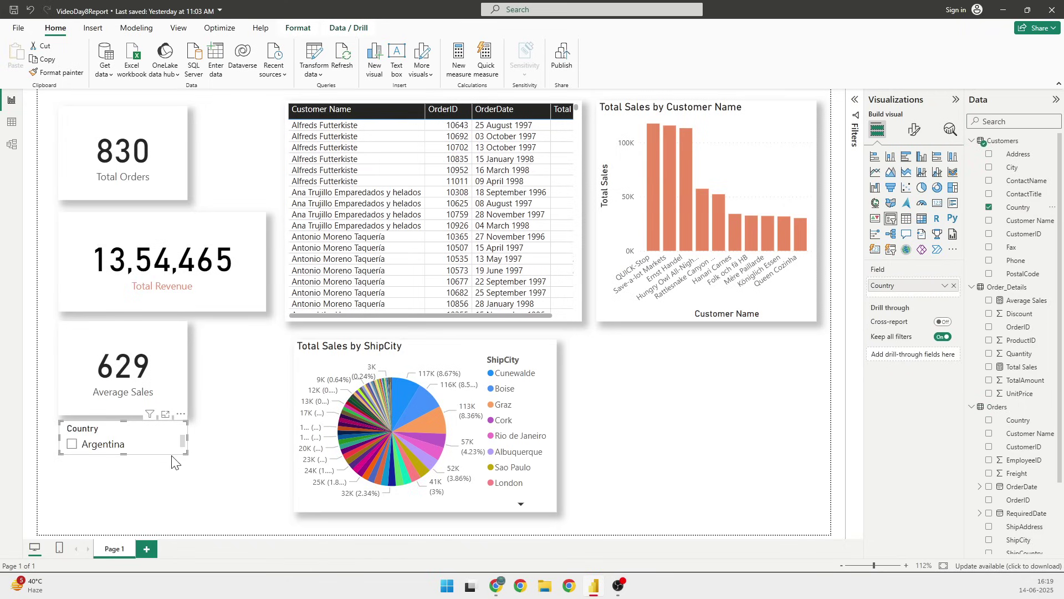
pyautogui.moveTo(186, 451); pyautogui.dragTo(188, 505)
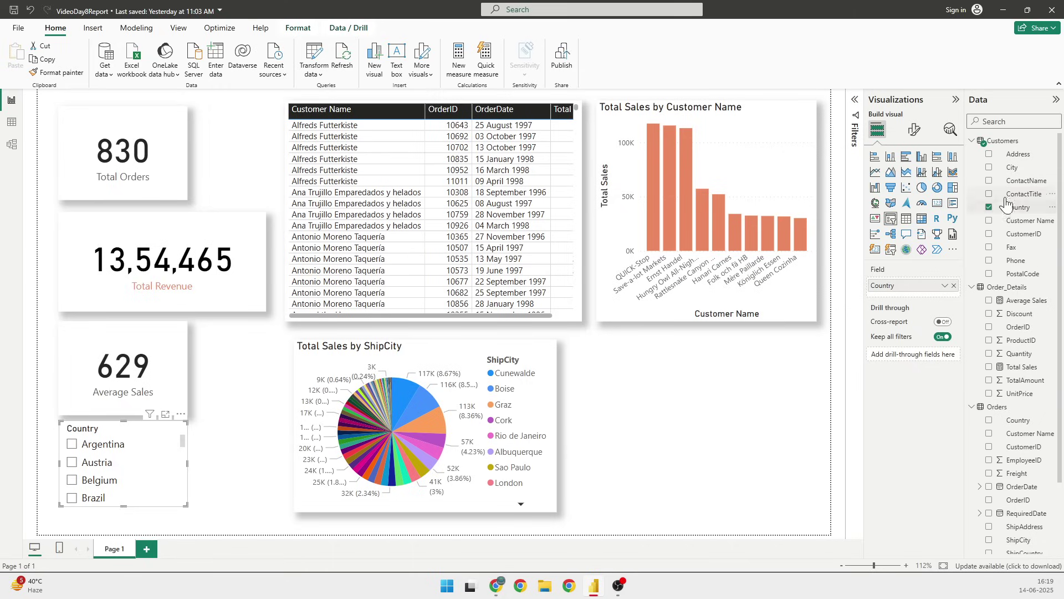
# Try the Tile style on the Country slicer, and set its style to Dropdown
pyautogui.click(914, 133)
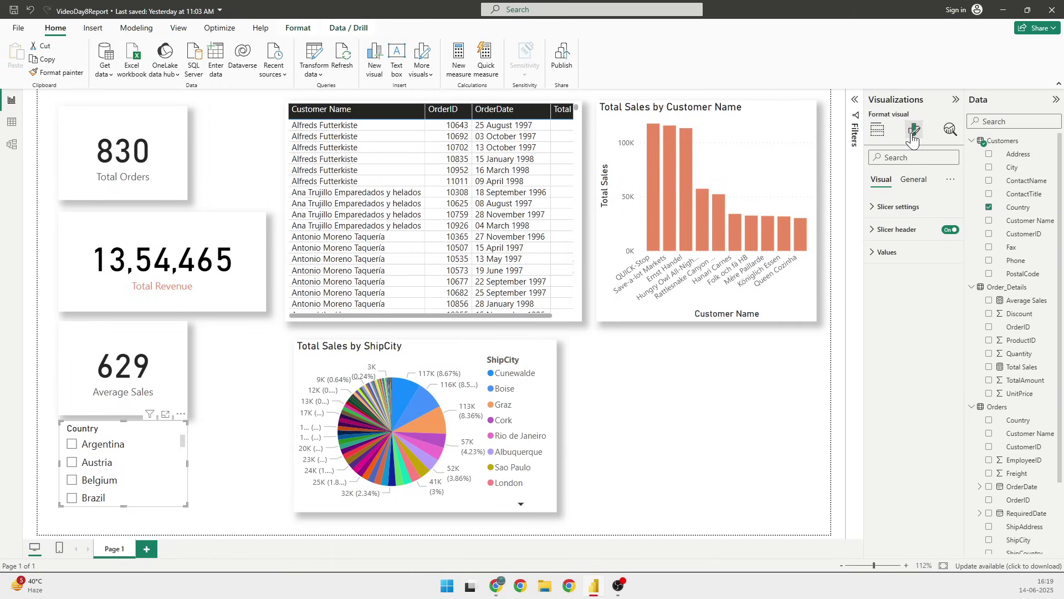
pyautogui.click(909, 206)
pyautogui.click(951, 262)
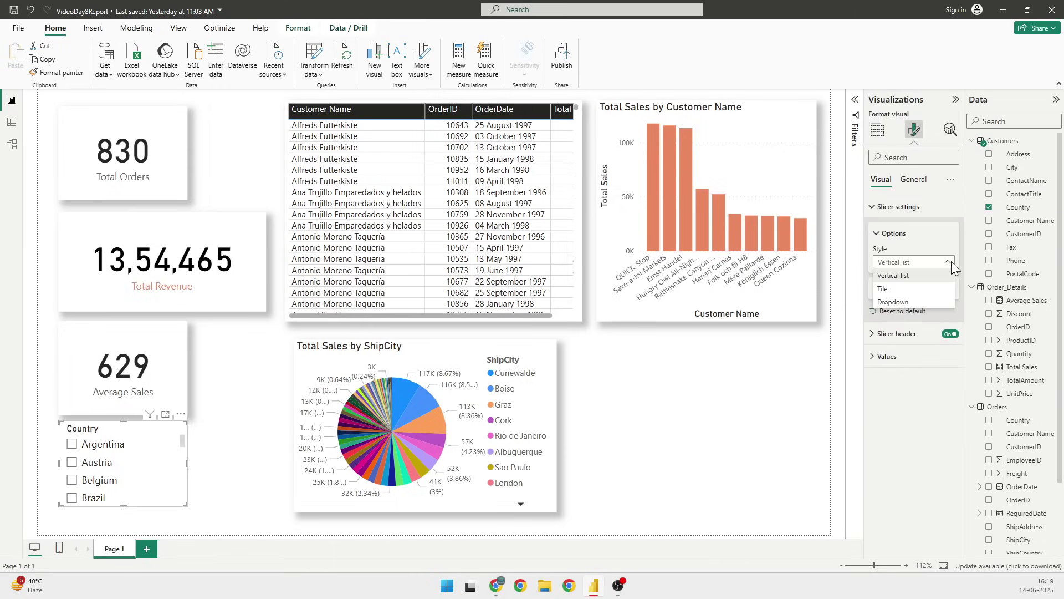
pyautogui.click(926, 295)
pyautogui.click(943, 261)
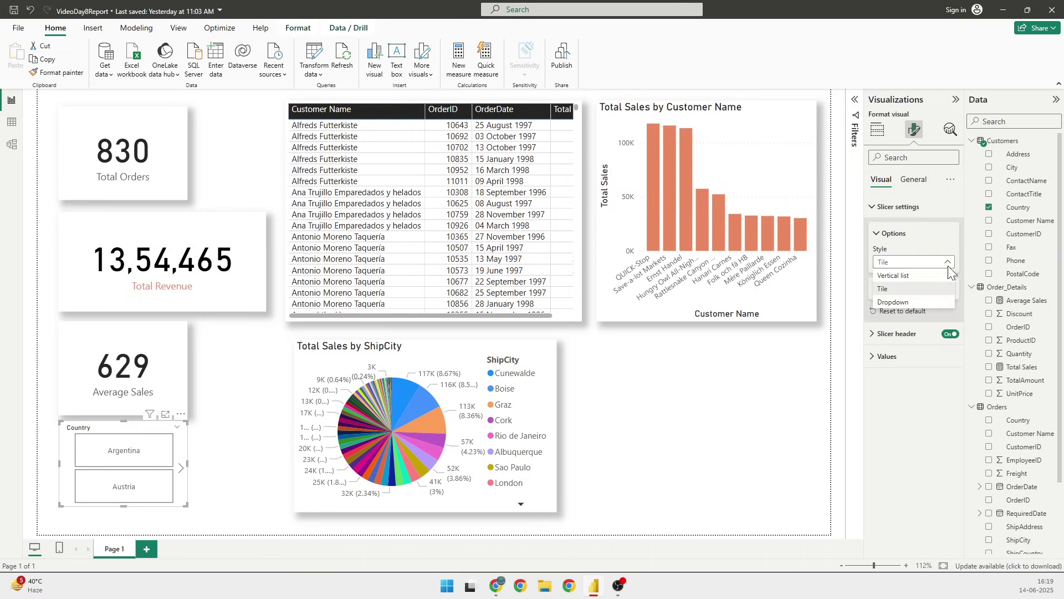
pyautogui.click(923, 303)
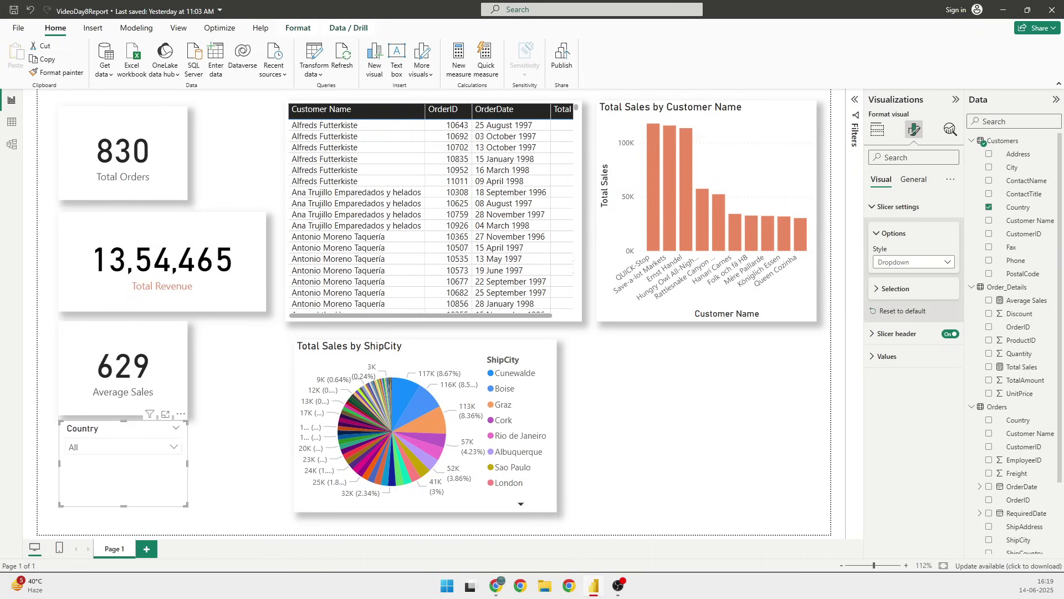
pyautogui.hotkey('alt', 'Tab')
# Check the slicer's available styles and reduce the Country slicer's height to fit its dropdown
pyautogui.click(948, 264)
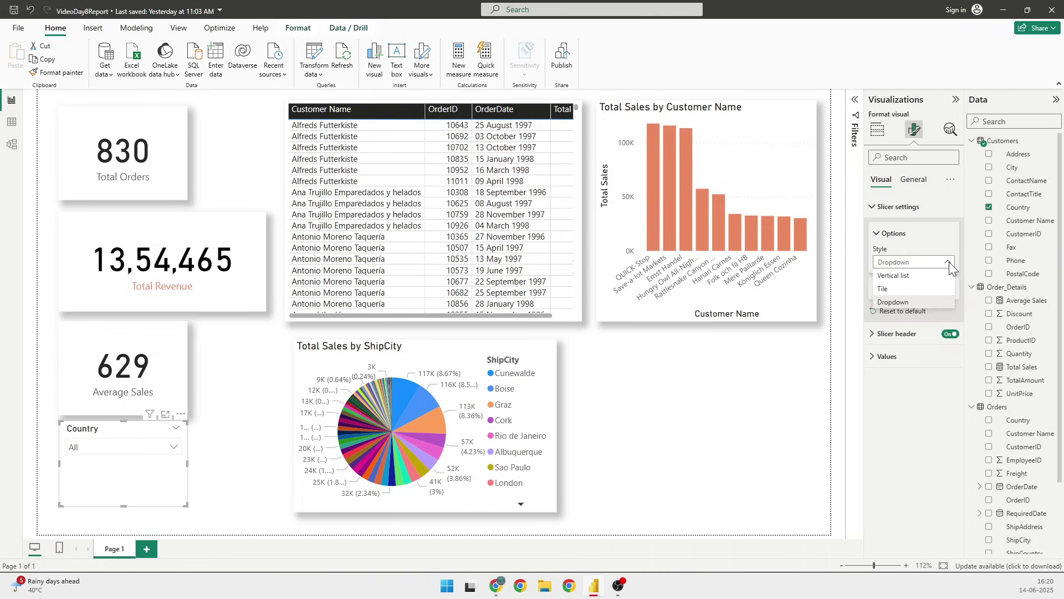
pyautogui.click(899, 381)
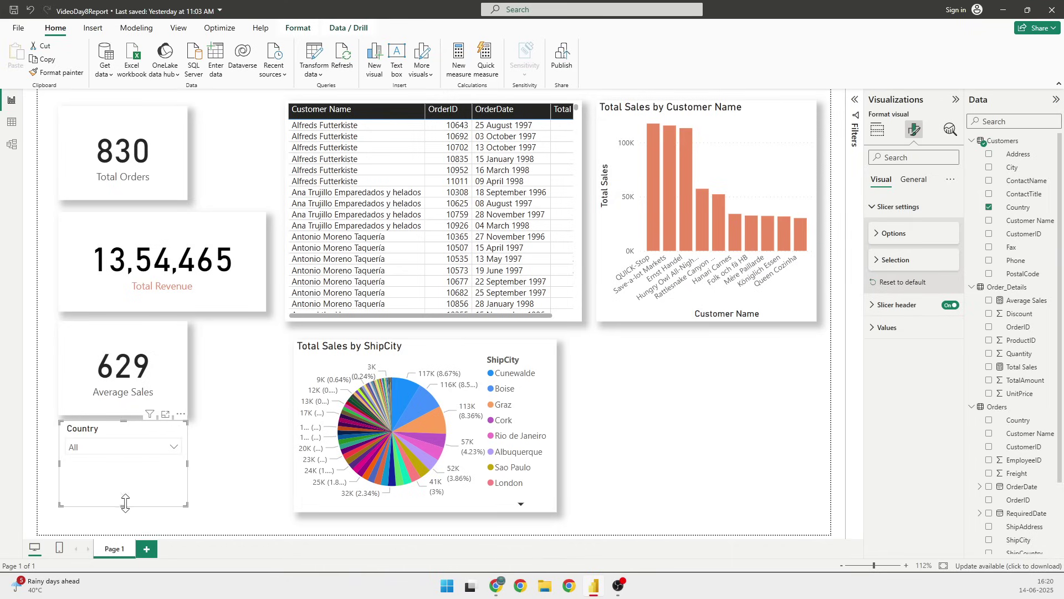
pyautogui.moveTo(123, 505); pyautogui.dragTo(131, 475)
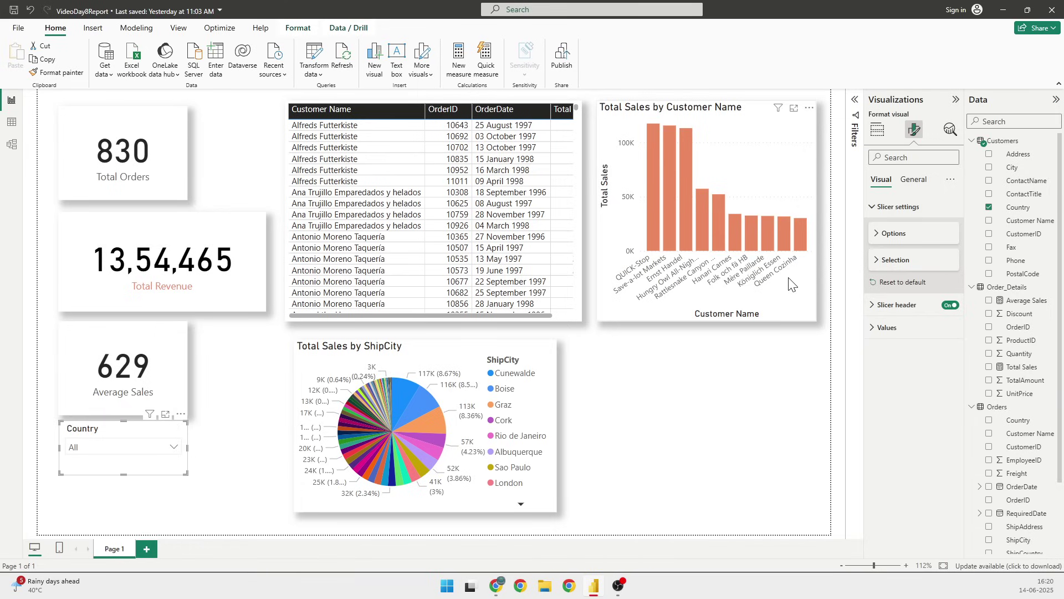
# Select the Total Sales by Customer Name chart and display its build fields and filters
pyautogui.click(774, 162)
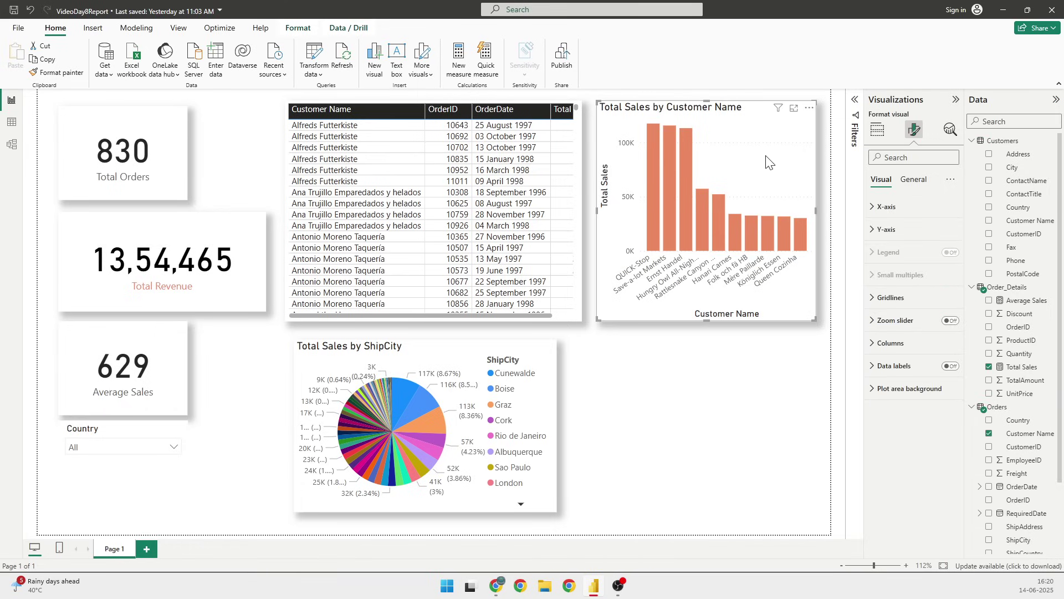
pyautogui.click(881, 133)
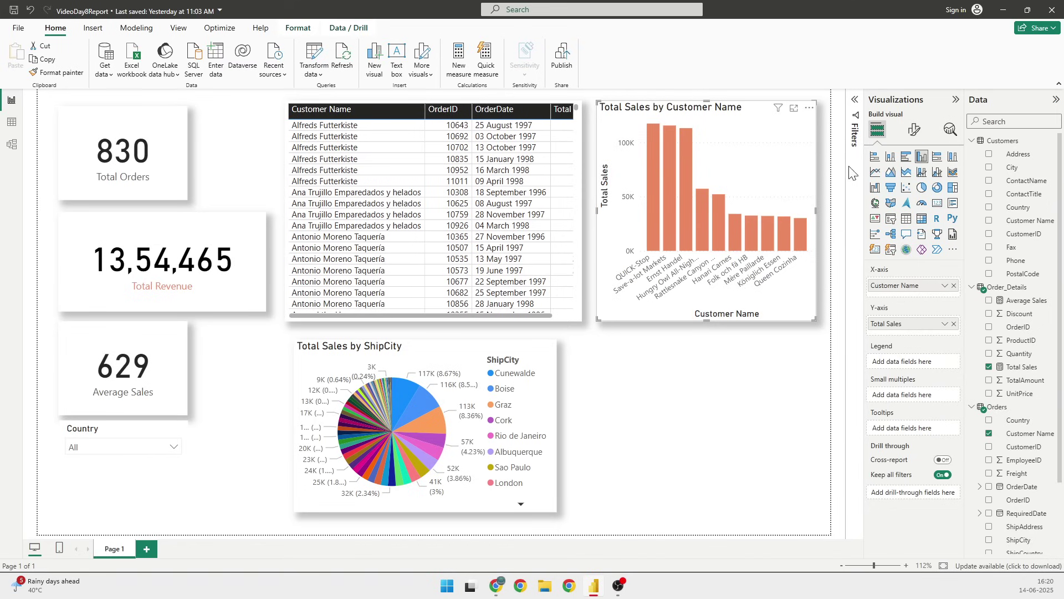
pyautogui.click(855, 100)
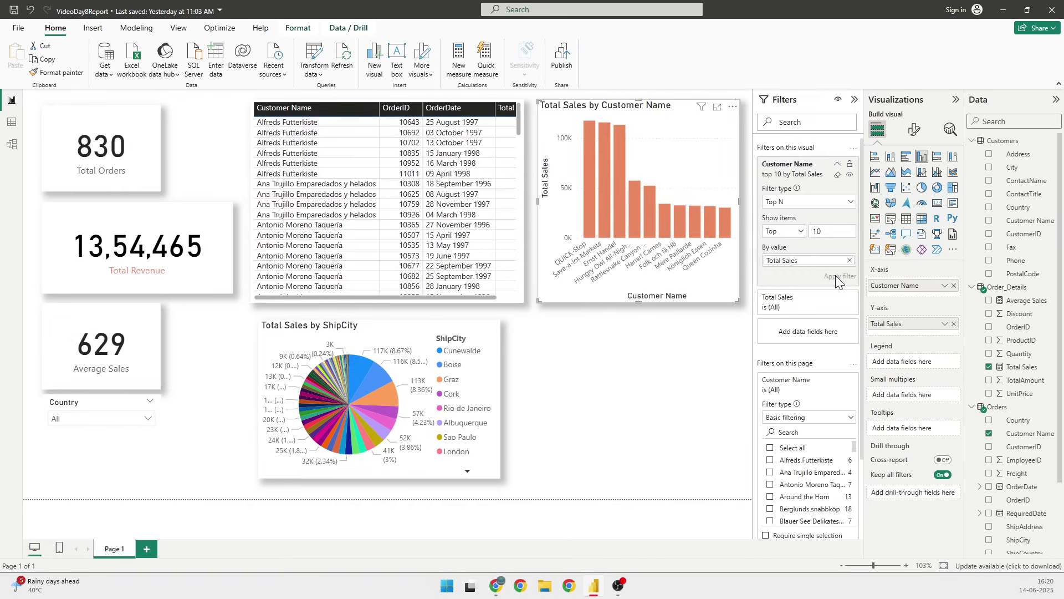
# Clear the Top N filter on Customer Name in the Total Sales by Customer Name chart and collapse its filter card
pyautogui.click(837, 176)
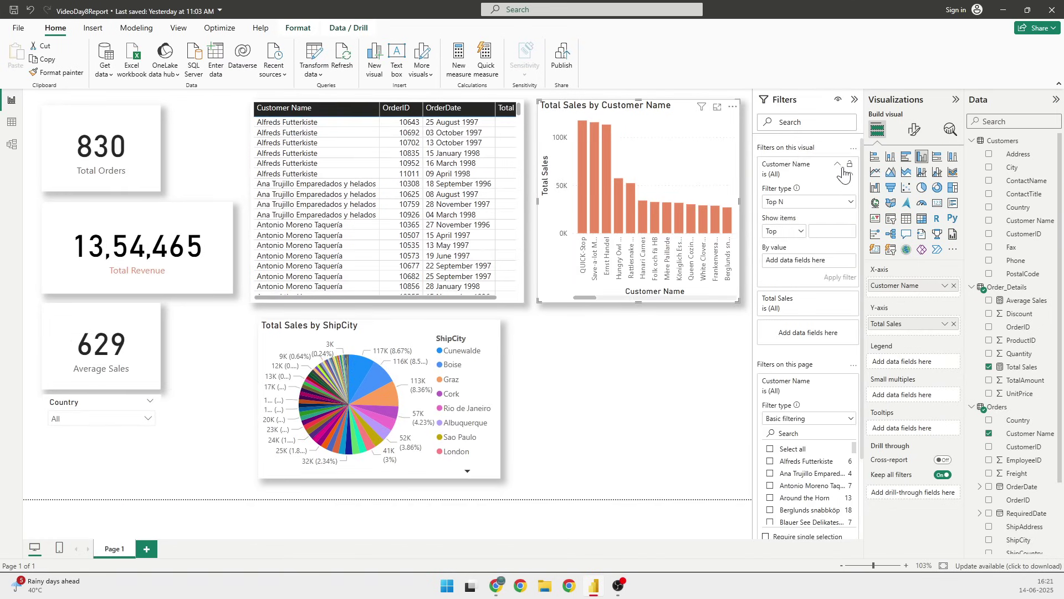
pyautogui.click(837, 164)
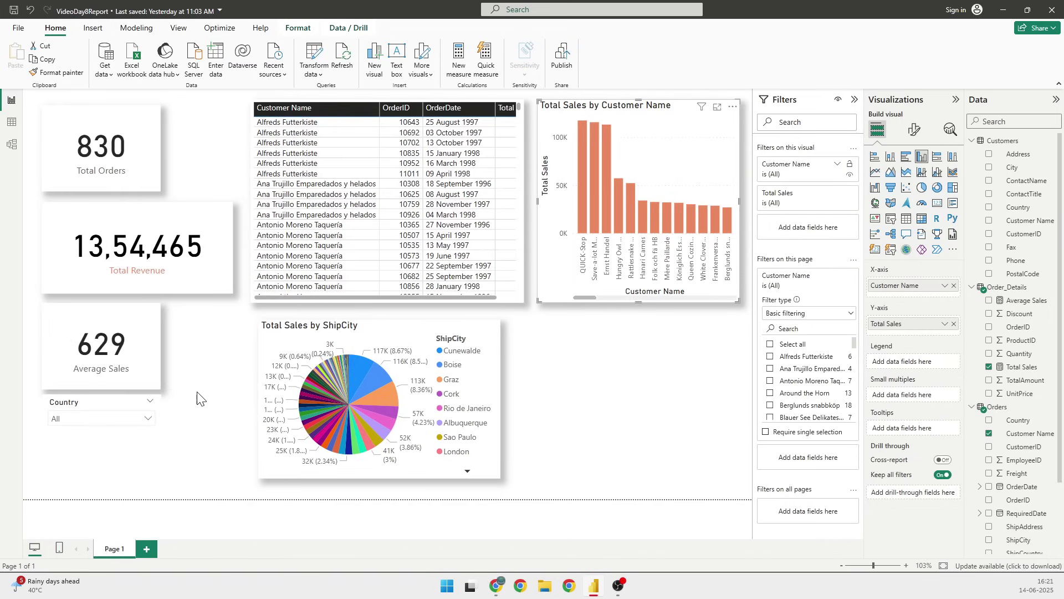
# Filter the report with the Country slicer, first by Argentina and then by Belgium
pyautogui.click(148, 418)
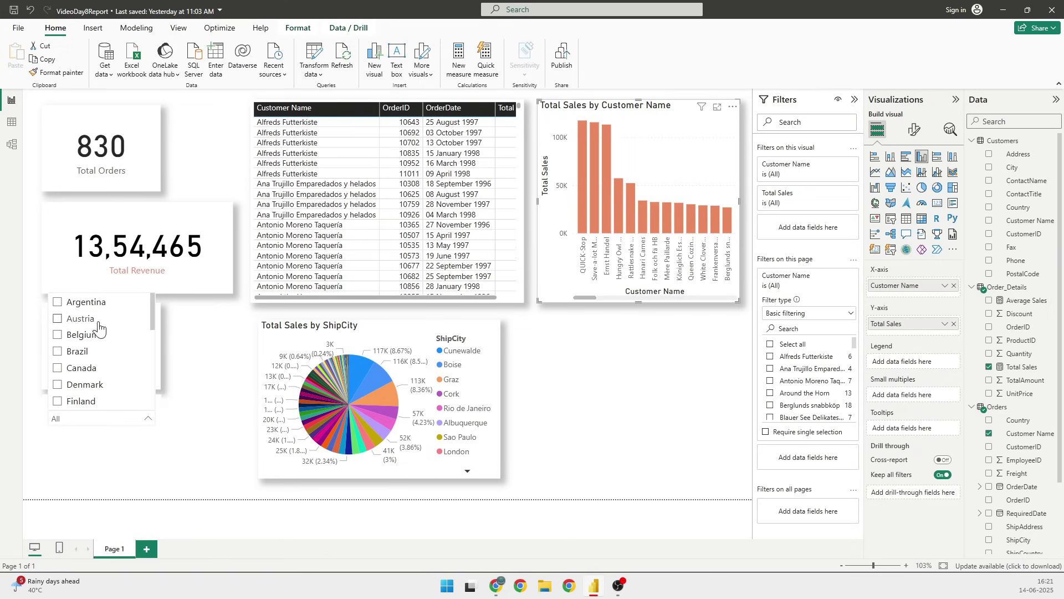
pyautogui.click(92, 308)
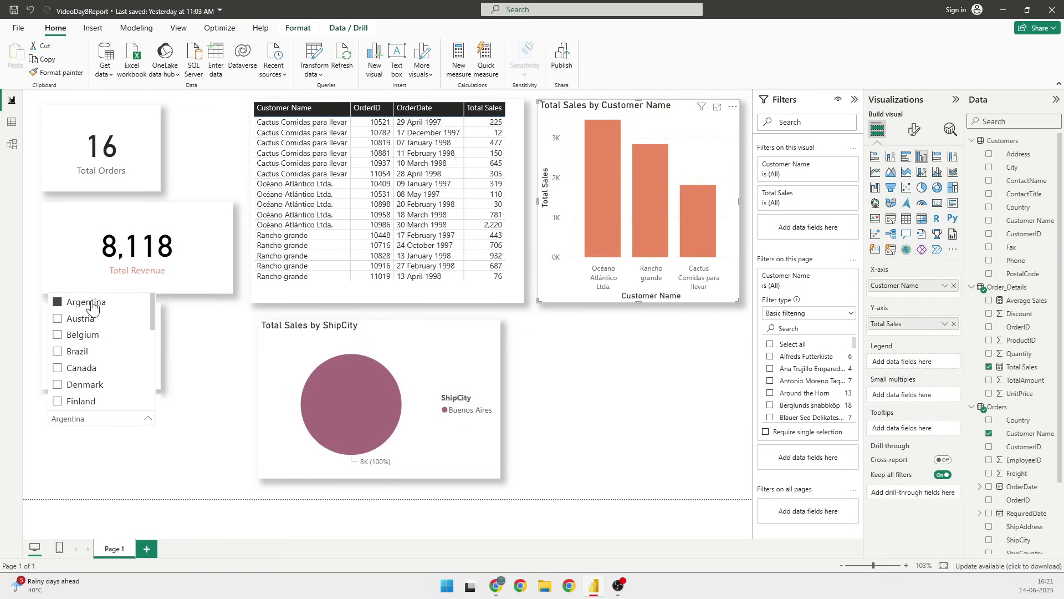
pyautogui.click(198, 472)
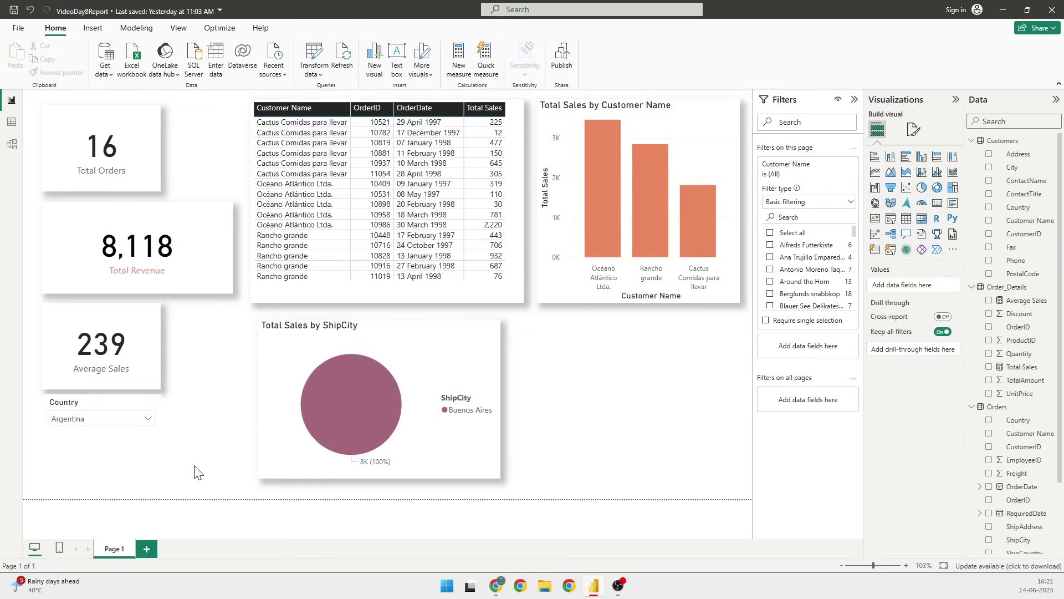
pyautogui.click(148, 420)
pyautogui.click(80, 335)
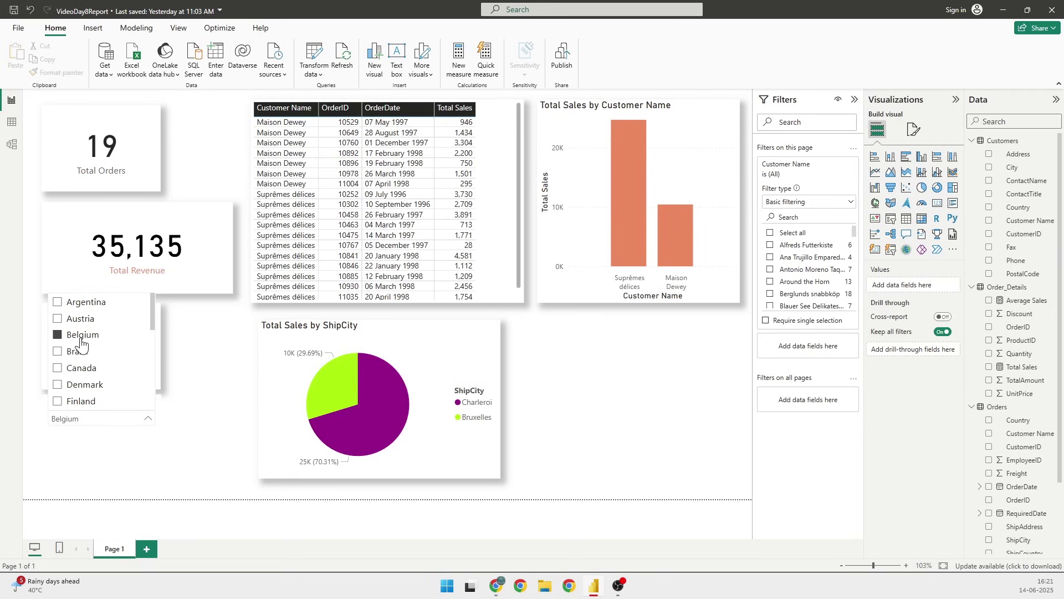
pyautogui.click(178, 480)
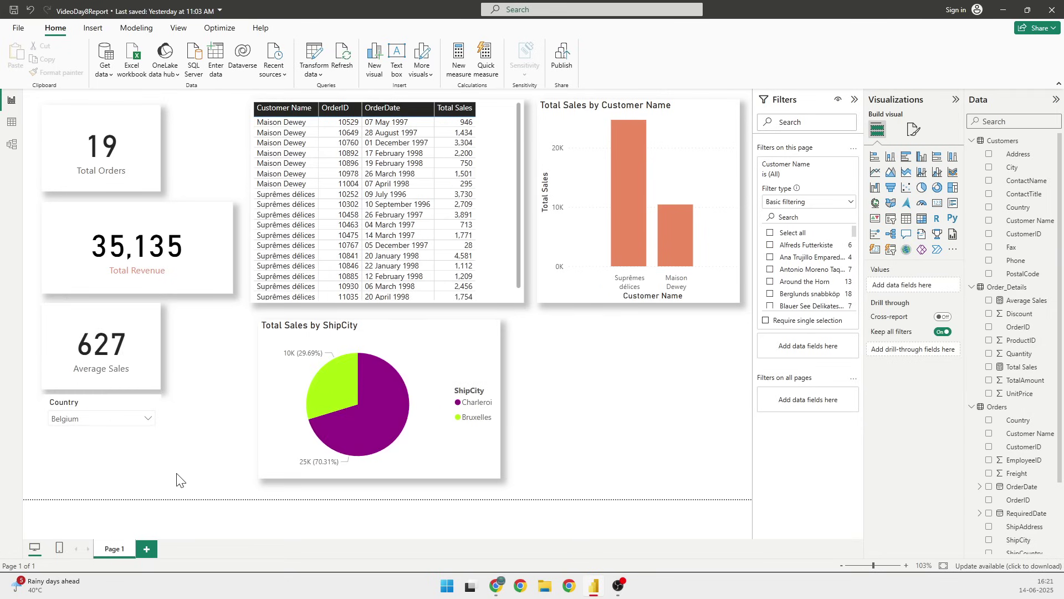
# Turn on the shadow effect for the Country slicer
pyautogui.click(118, 410)
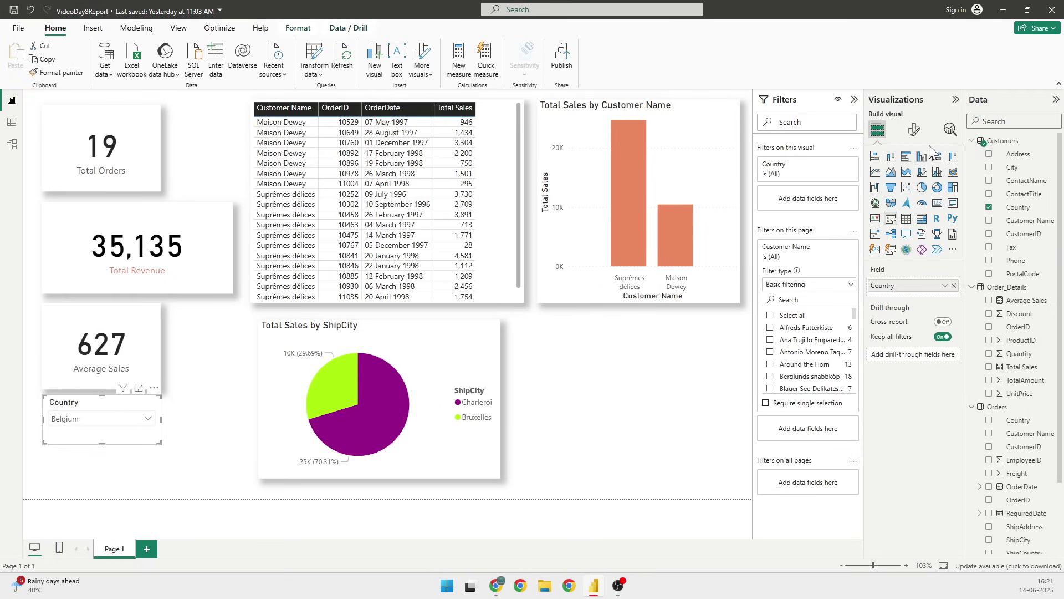
pyautogui.click(915, 132)
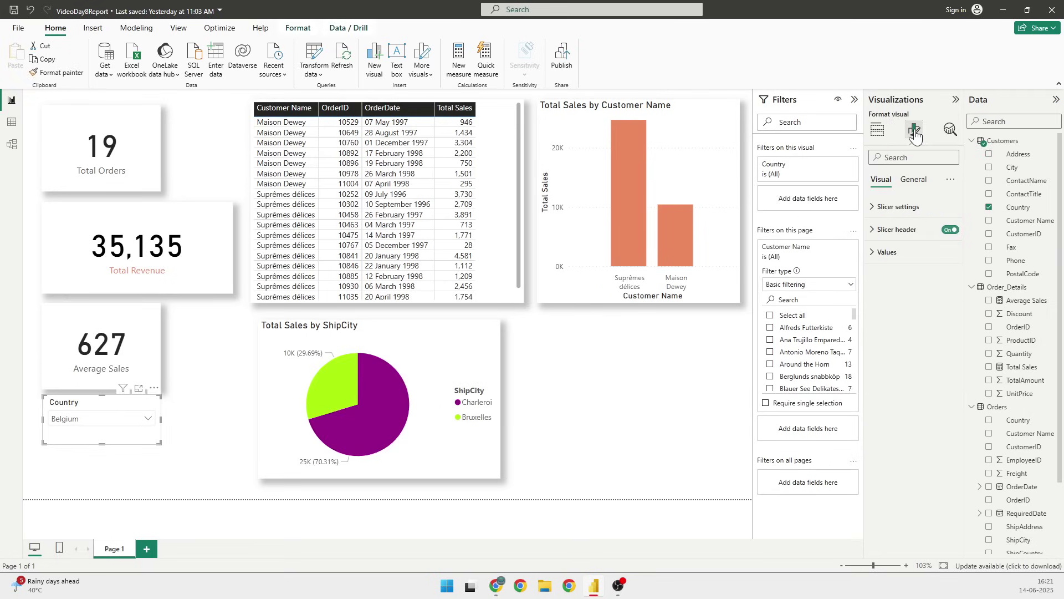
pyautogui.click(911, 185)
pyautogui.click(886, 251)
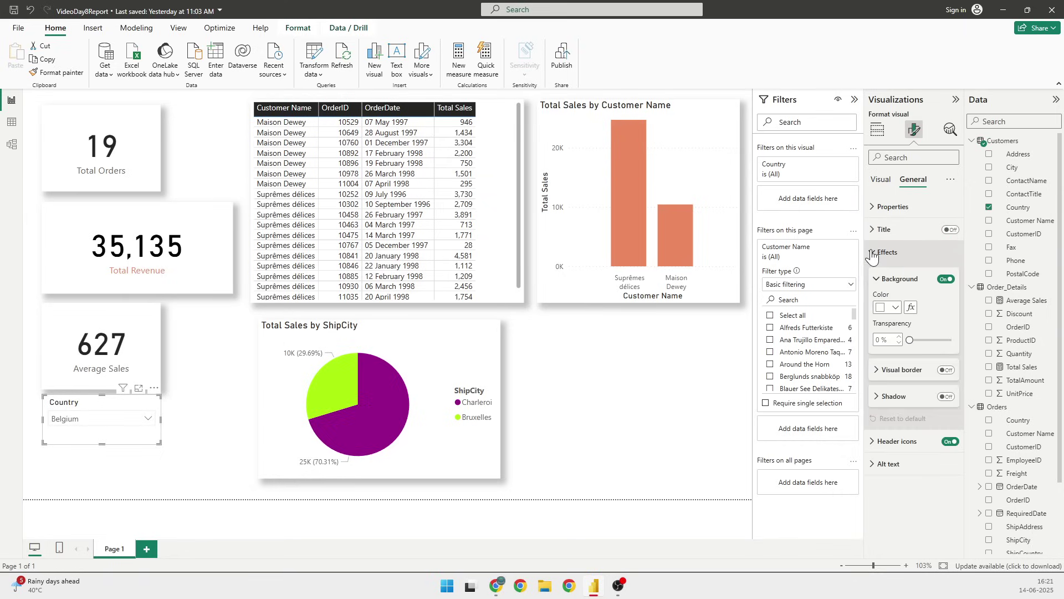
pyautogui.click(948, 397)
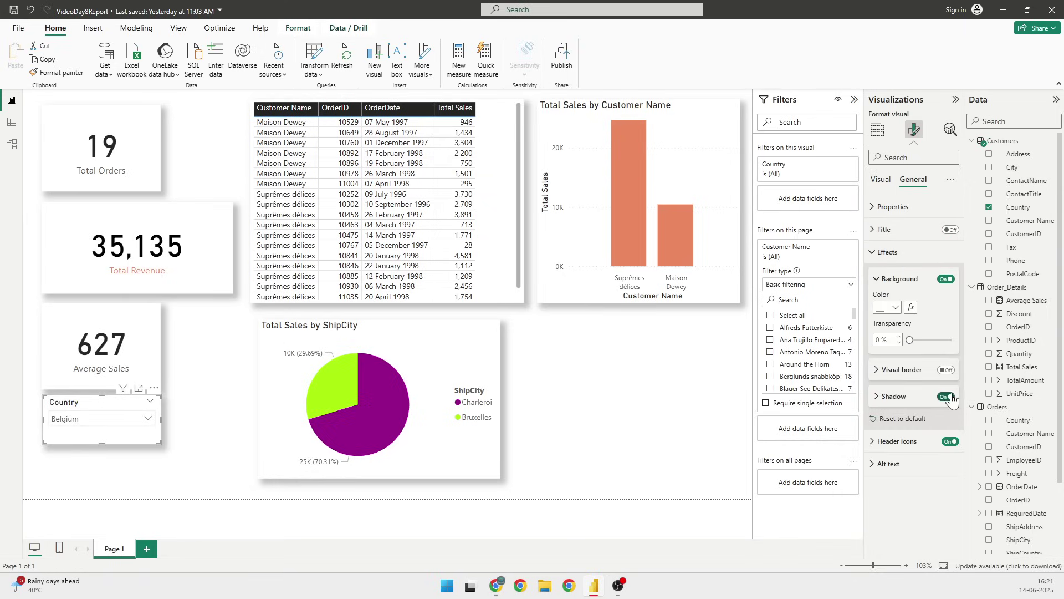
# Widen the Average Sales card, Total Orders card and Country slicer to match the Total Revenue card's width
pyautogui.click(159, 341)
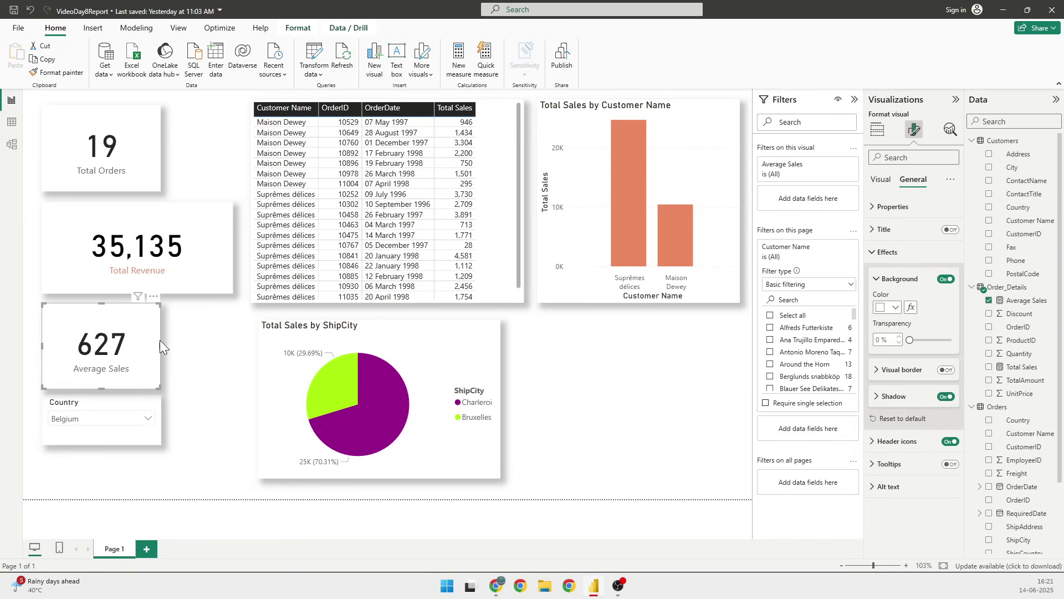
pyautogui.moveTo(158, 344); pyautogui.dragTo(230, 351)
pyautogui.click(137, 158)
pyautogui.moveTo(160, 149); pyautogui.dragTo(230, 158)
pyautogui.click(140, 425)
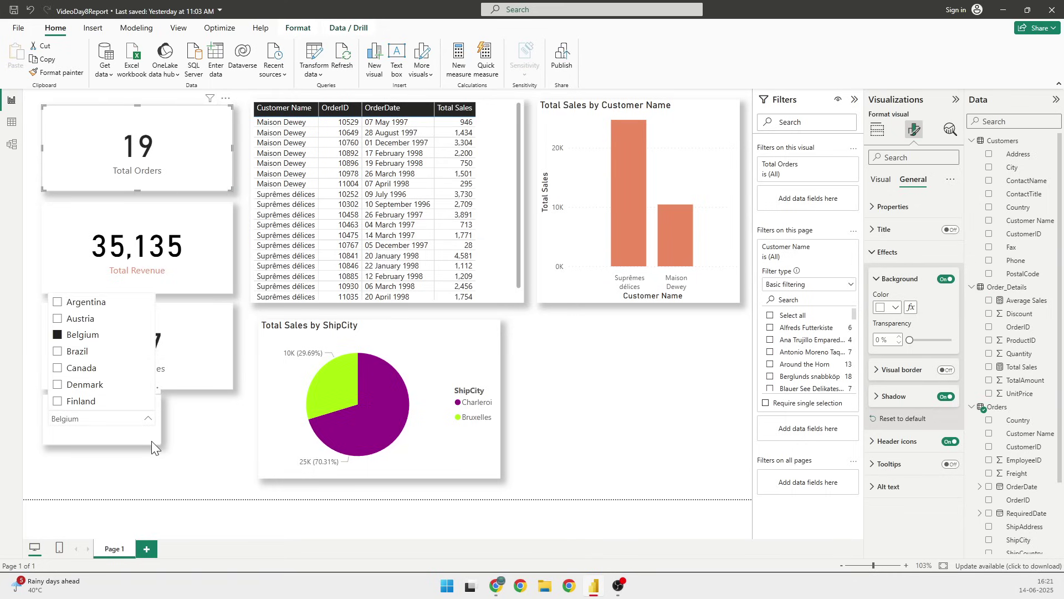
pyautogui.click(155, 438)
pyautogui.moveTo(161, 420); pyautogui.dragTo(233, 419)
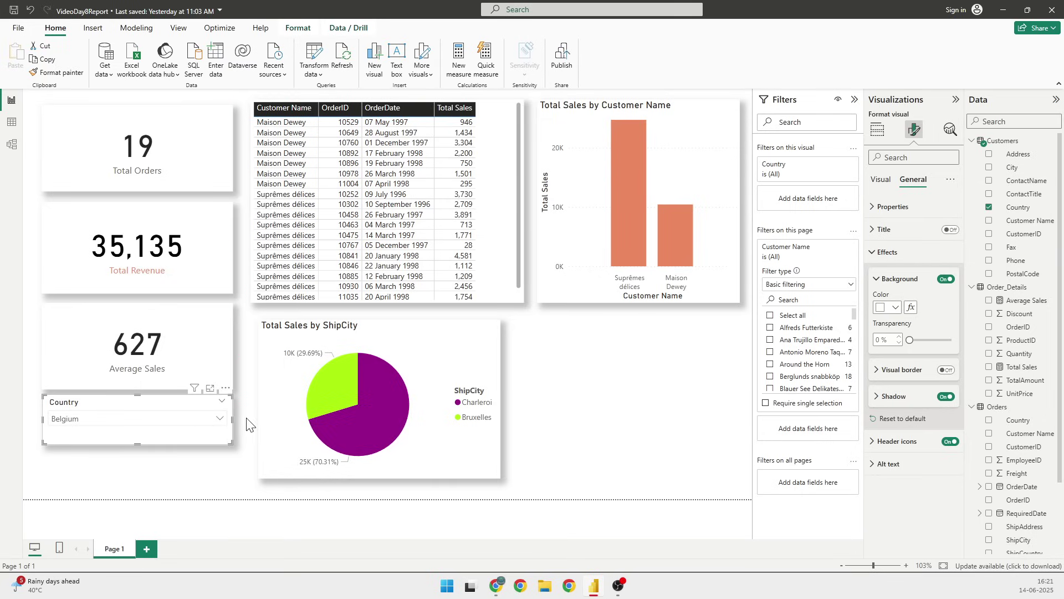
# Align the Total Sales by ShipCity pie chart with the table above, widen it to the table's width and extend it downward
pyautogui.click(403, 337)
pyautogui.moveTo(403, 337); pyautogui.dragTo(395, 332)
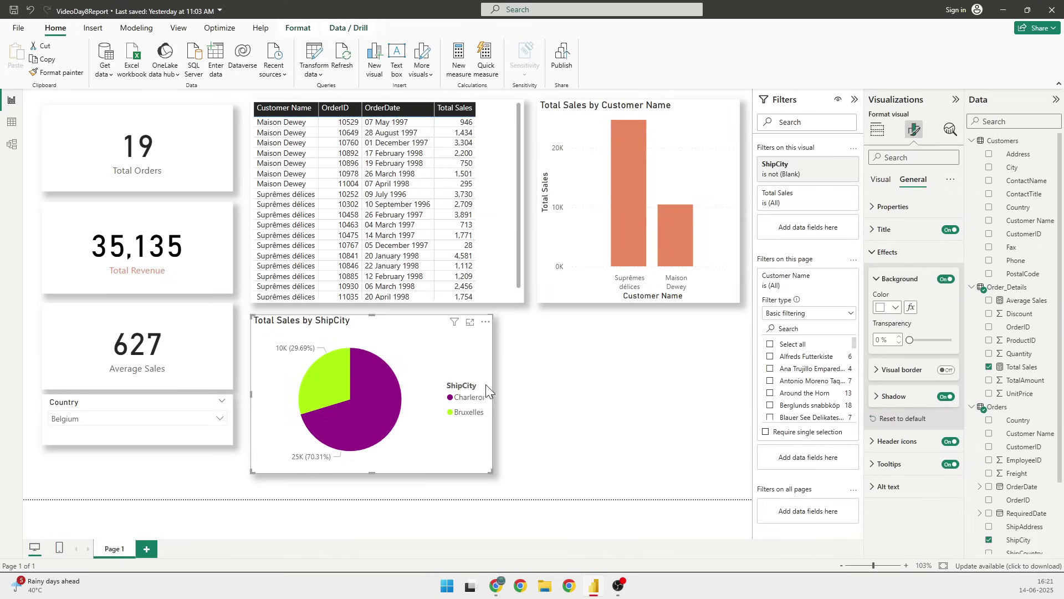
pyautogui.moveTo(492, 393); pyautogui.dragTo(524, 391)
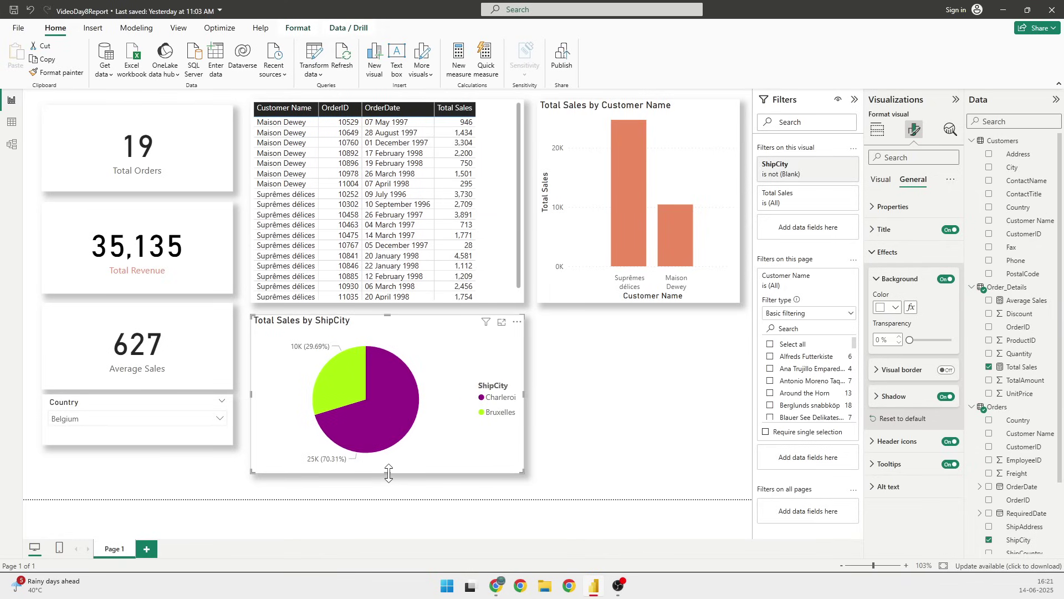
pyautogui.moveTo(387, 474); pyautogui.dragTo(387, 488)
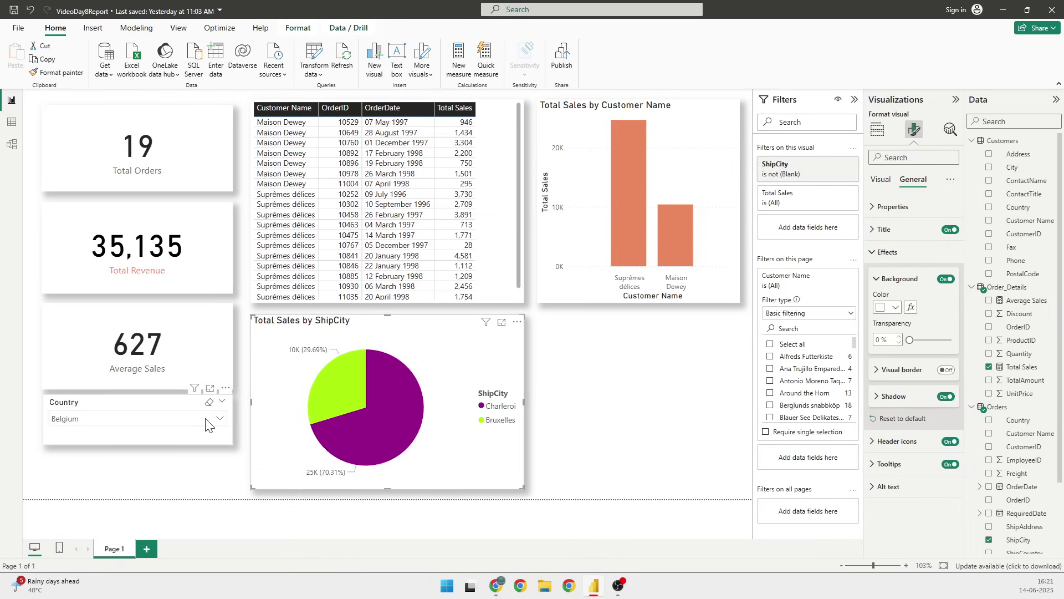
# Clear the Country slicer's selection and place a copy of the slicer directly below it
pyautogui.click(209, 403)
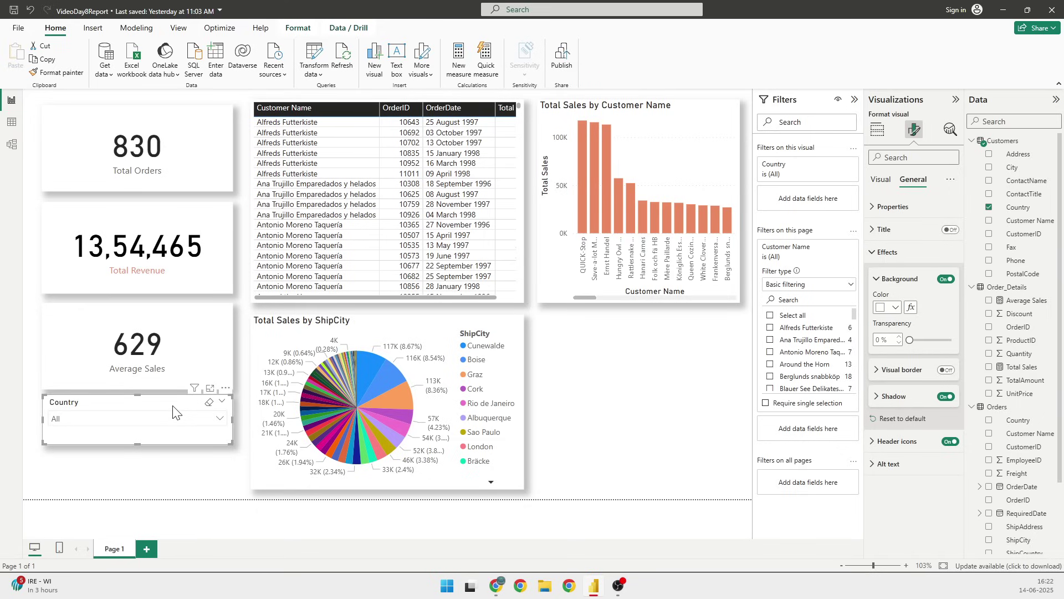
pyautogui.hotkey('ctrl', 'c')
pyautogui.hotkey('ctrl', 'v')
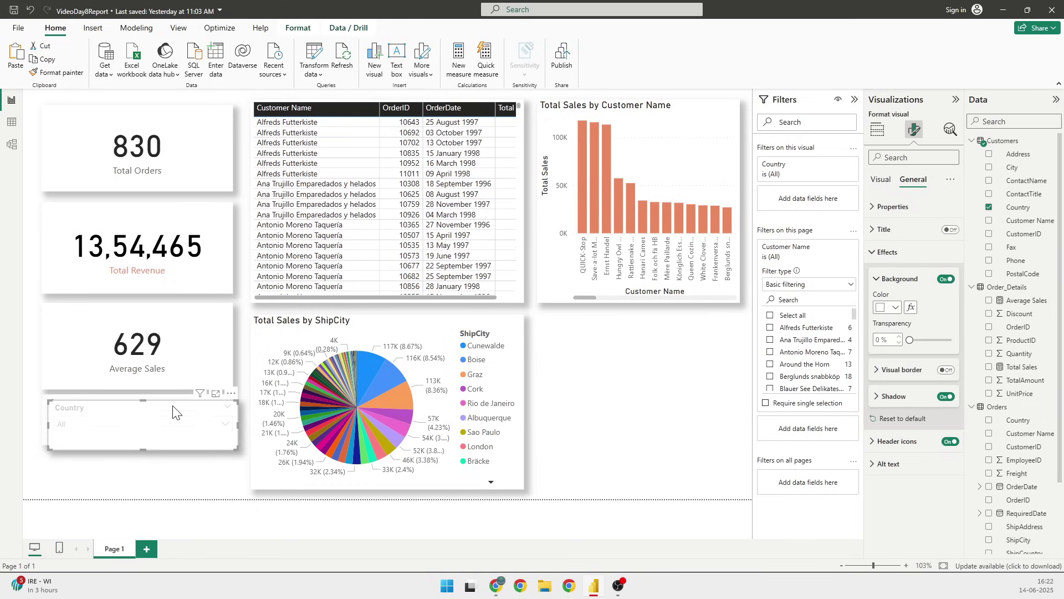
pyautogui.moveTo(172, 411); pyautogui.dragTo(164, 461)
# Shorten the Total Orders, Total Revenue and Average Sales cards and stack them and both Country slicers closer together toward the page's upper edge
pyautogui.click(148, 184)
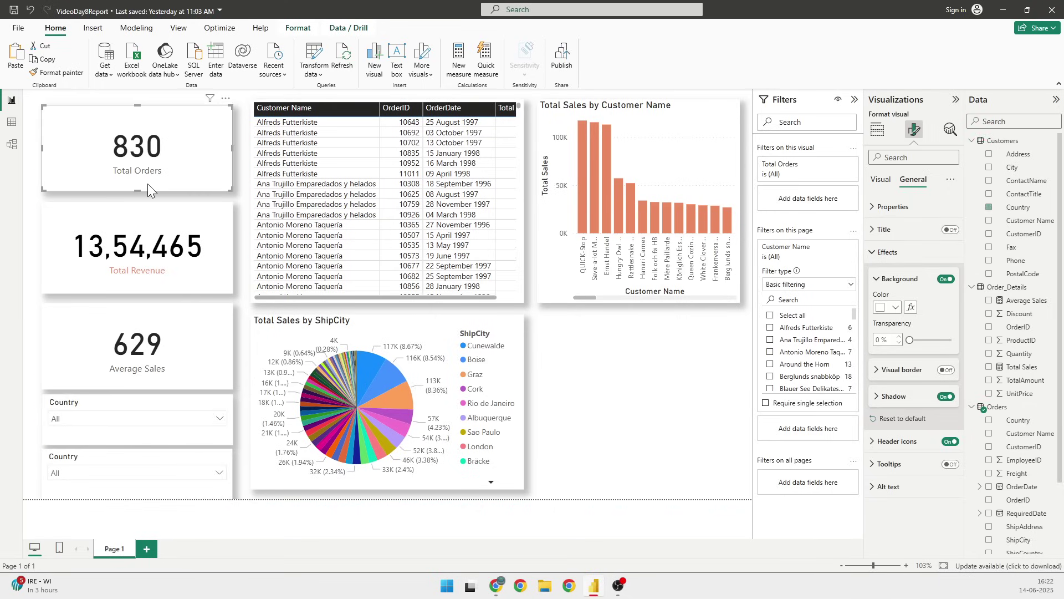
pyautogui.moveTo(141, 189); pyautogui.dragTo(139, 170)
pyautogui.moveTo(140, 215); pyautogui.dragTo(143, 194)
pyautogui.moveTo(137, 273); pyautogui.dragTo(140, 264)
pyautogui.moveTo(143, 327); pyautogui.dragTo(143, 290)
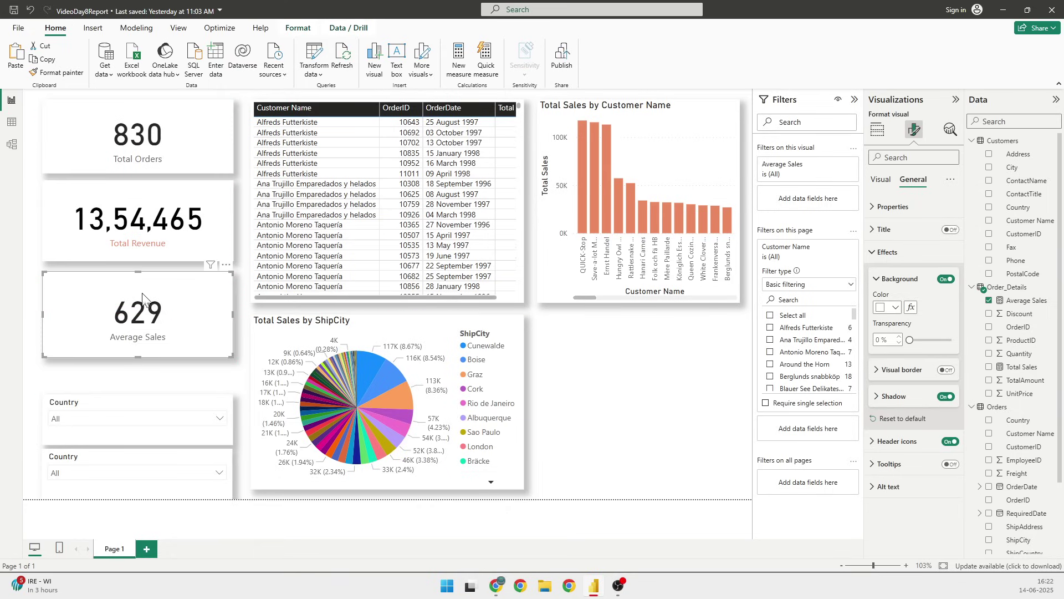
pyautogui.moveTo(136, 356); pyautogui.dragTo(139, 334)
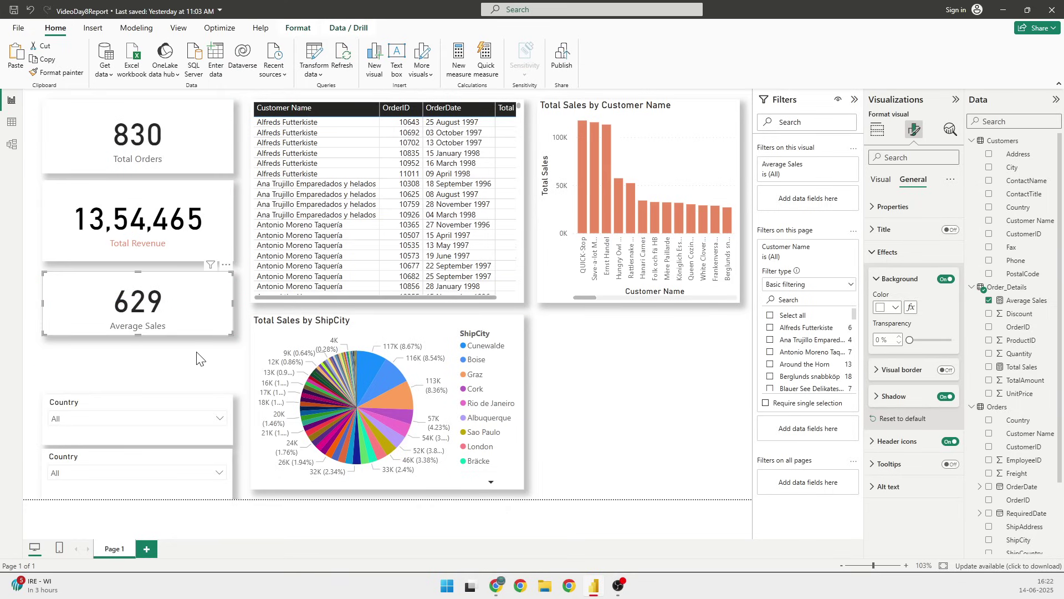
pyautogui.moveTo(140, 403); pyautogui.dragTo(143, 357)
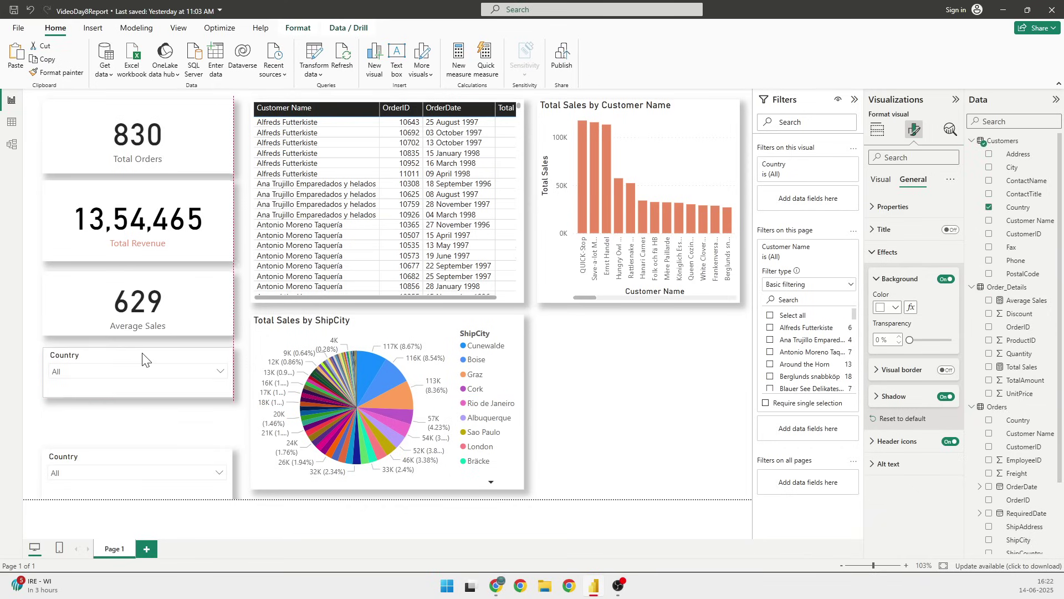
pyautogui.moveTo(116, 461); pyautogui.dragTo(118, 421)
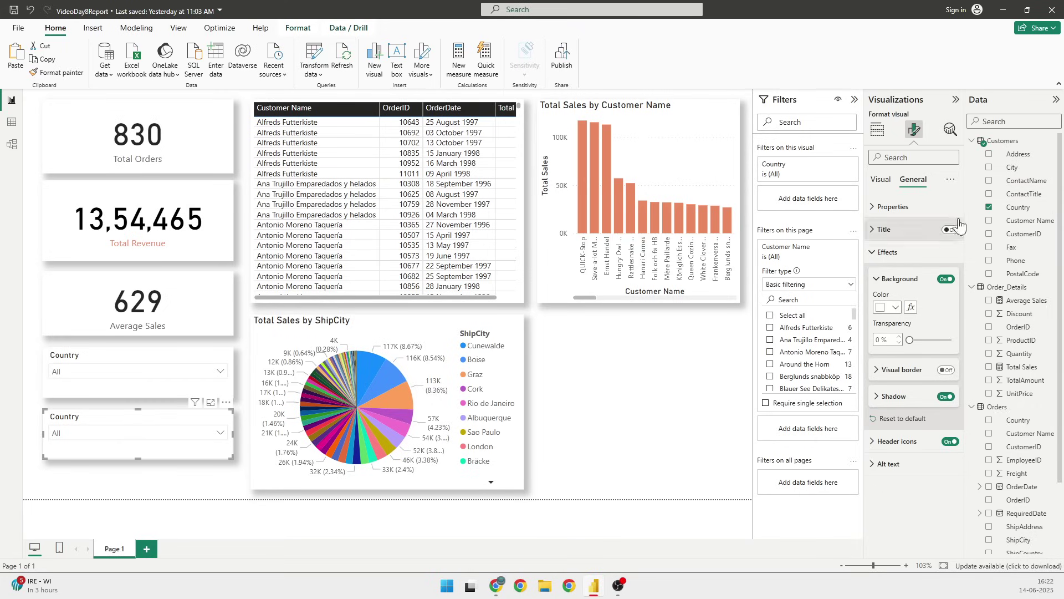
# Replace the field of the lower slicer with Customer Name from Customers after trying ContactName
pyautogui.click(989, 207)
pyautogui.click(989, 181)
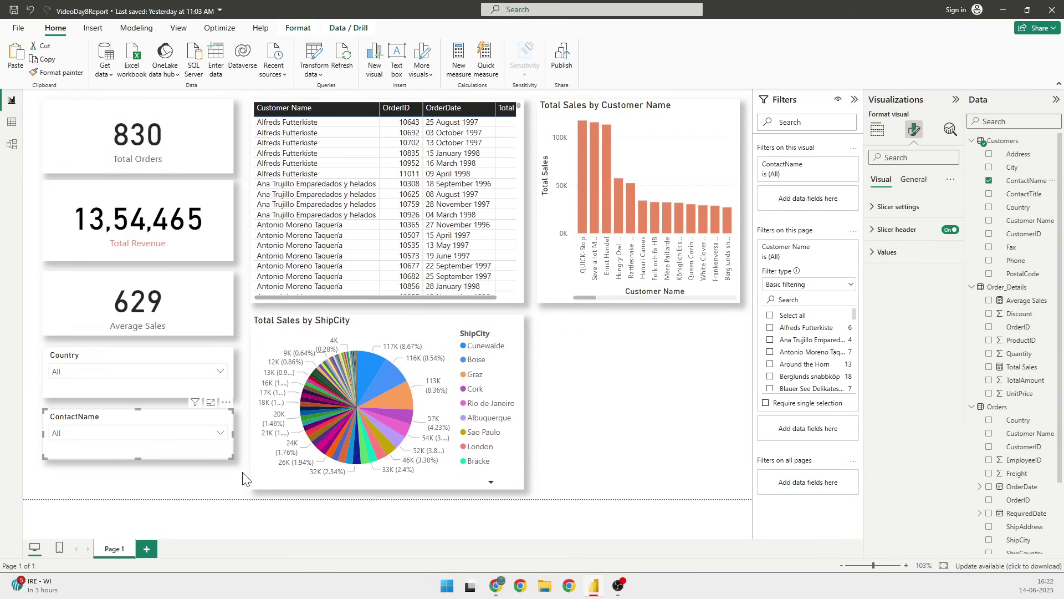
pyautogui.click(989, 181)
pyautogui.click(990, 221)
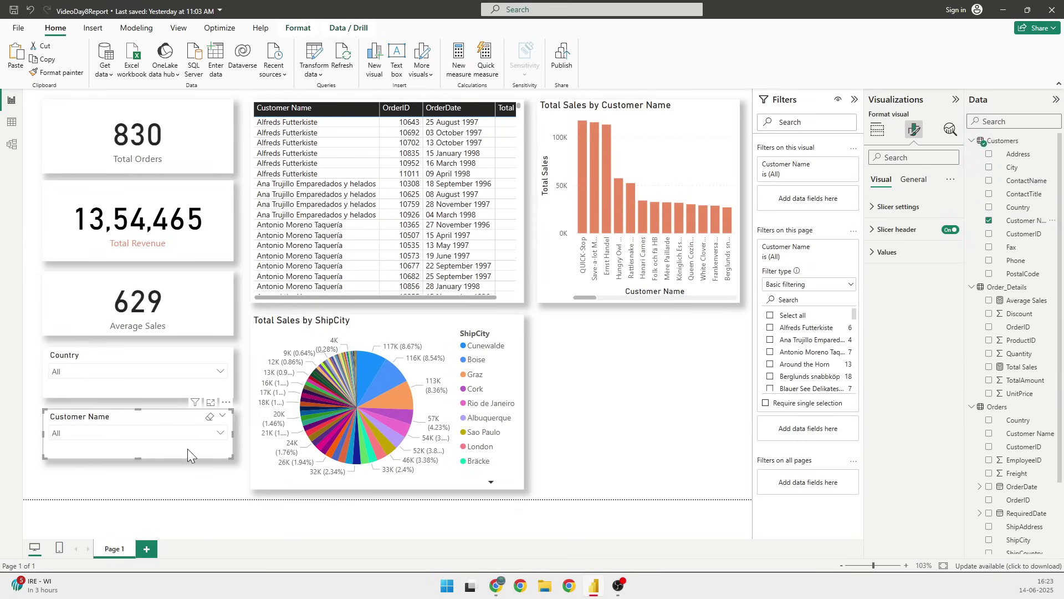
# Filter the report by Around the Horn and then by Berglunds snabbköp in the Customer Name slicer, clearing each selection
pyautogui.click(184, 432)
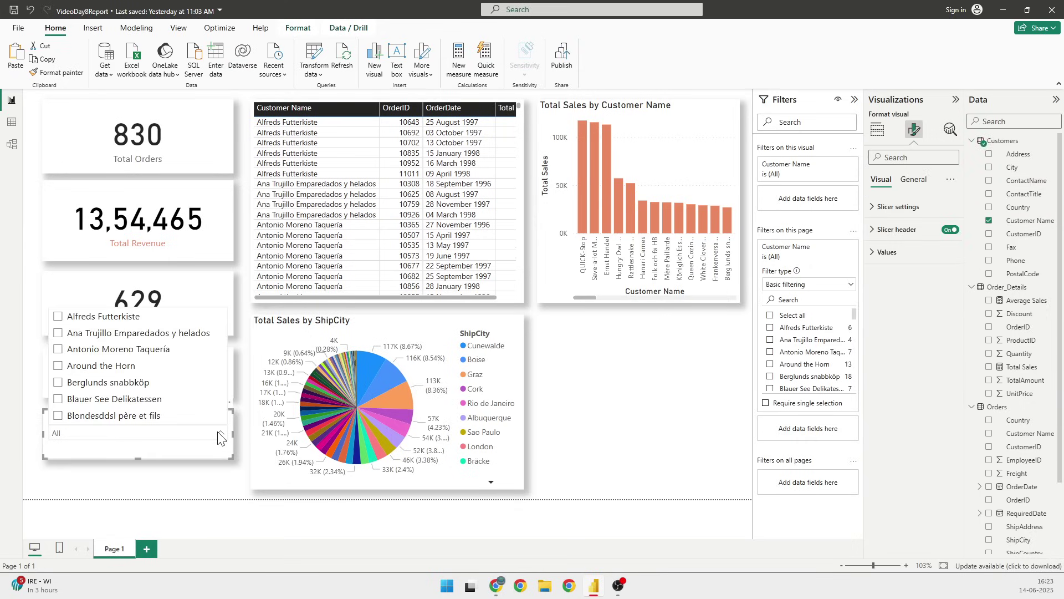
pyautogui.click(57, 366)
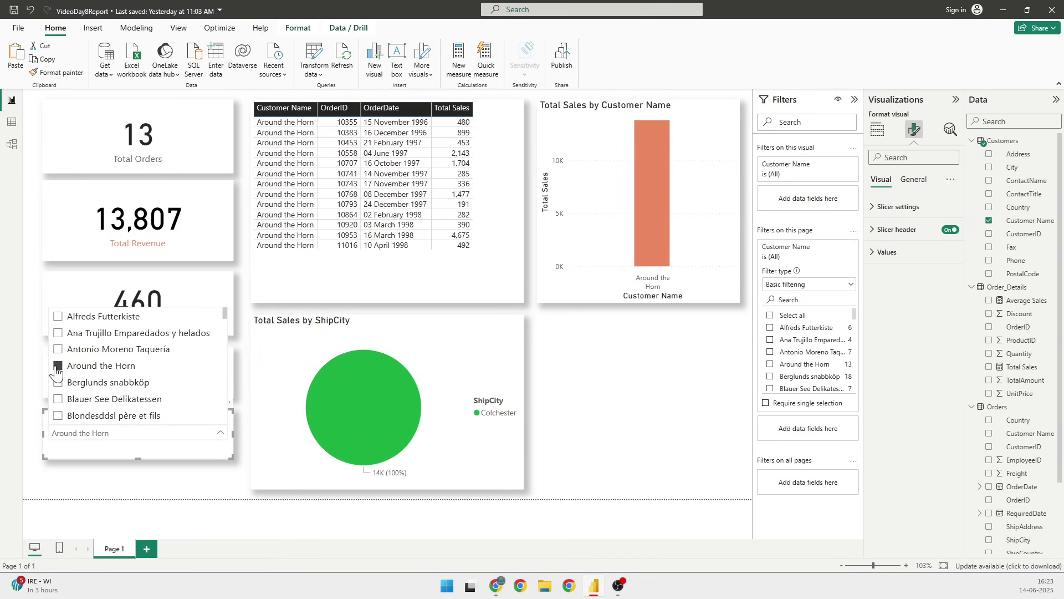
pyautogui.click(58, 366)
pyautogui.click(59, 382)
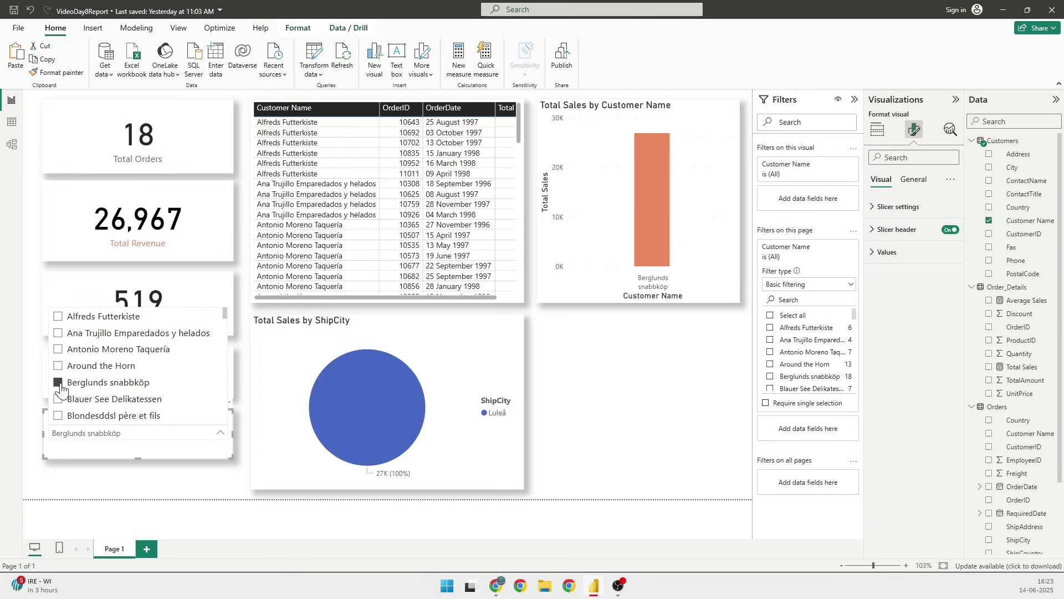
pyautogui.click(58, 383)
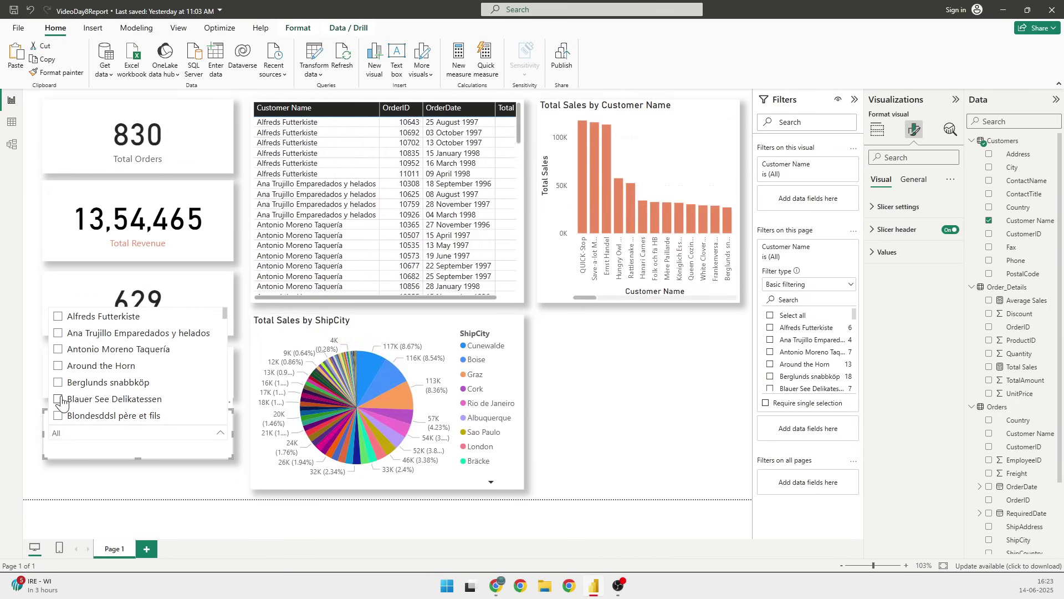
# Select Blauer See Delikatessen, Around the Horn and Antonio Moreno Taquería together in the Customer Name slicer, then clear the selection
pyautogui.click(59, 399)
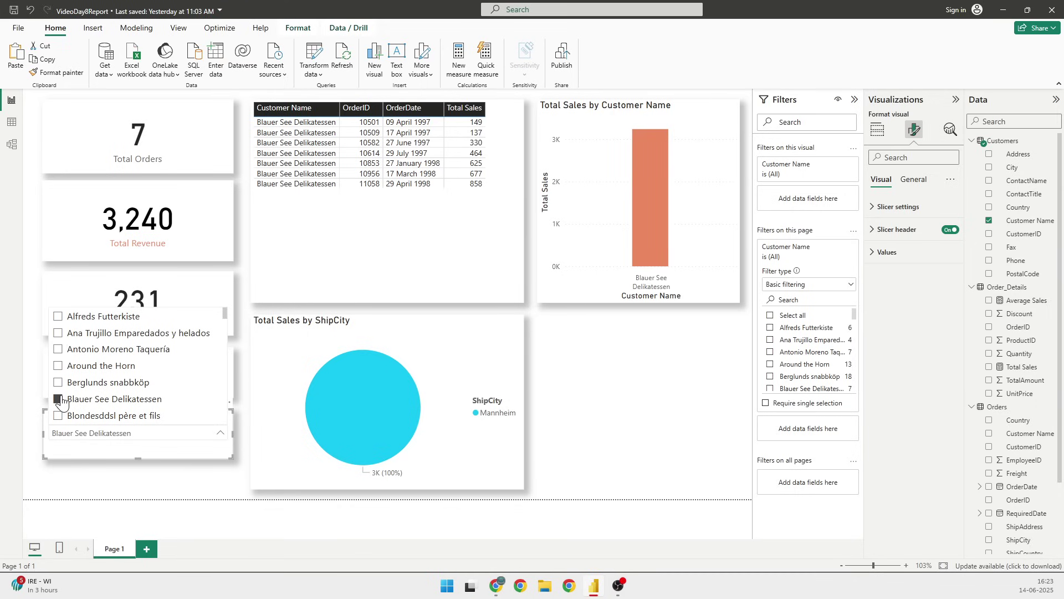
pyautogui.keyDown('ctrl'); pyautogui.click(58, 365); pyautogui.keyUp('ctrl')
pyautogui.keyDown('ctrl'); pyautogui.click(58, 349); pyautogui.keyUp('ctrl')
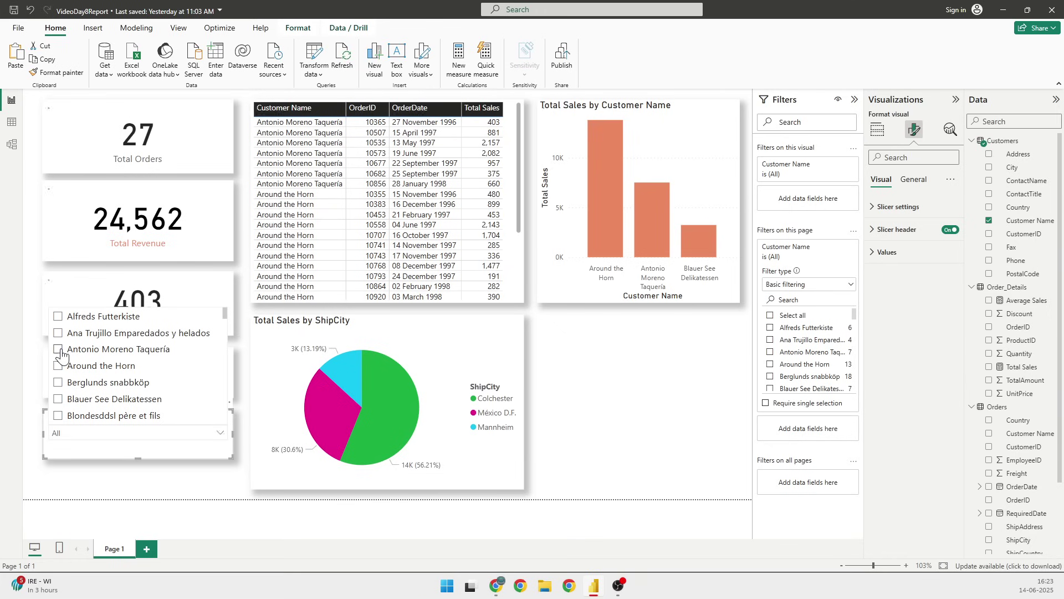
pyautogui.click(61, 355)
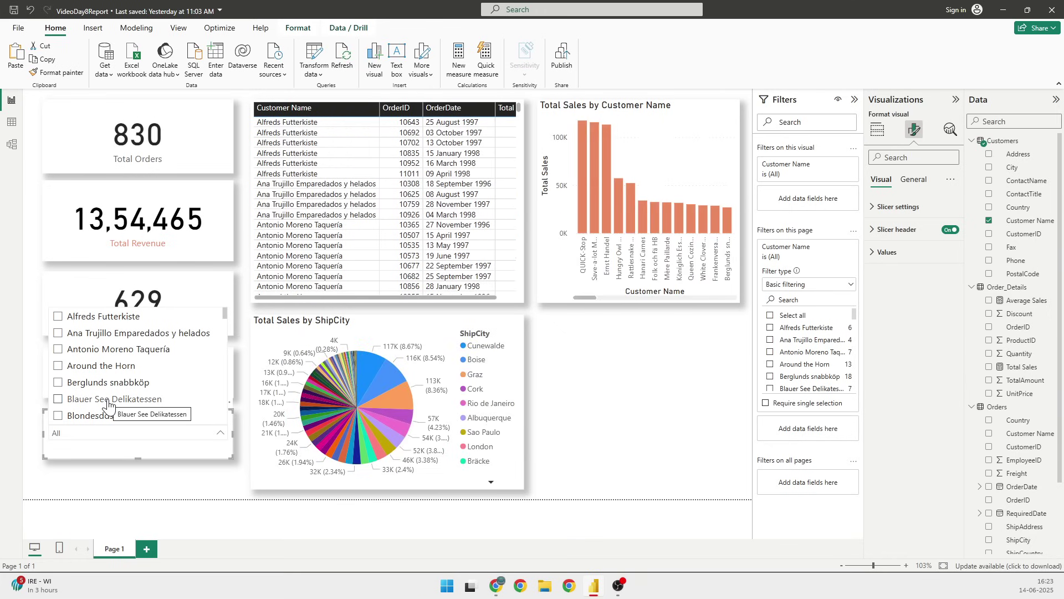
pyautogui.click(136, 487)
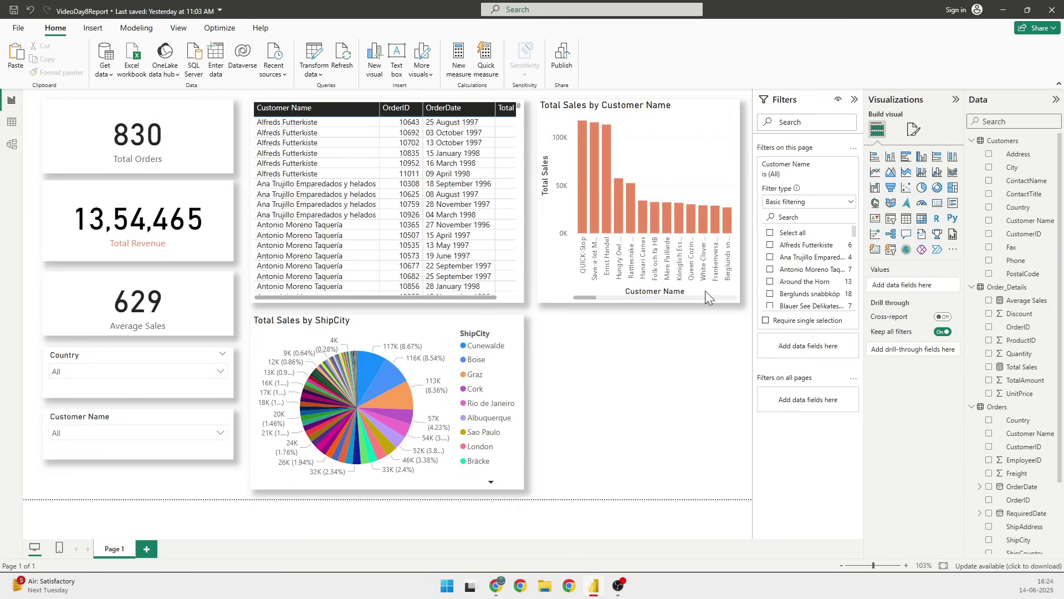
# Duplicate the Total Sales by ShipCity pie chart and fit the copy beside it, narrowed to the width of the bar chart above
pyautogui.click(401, 332)
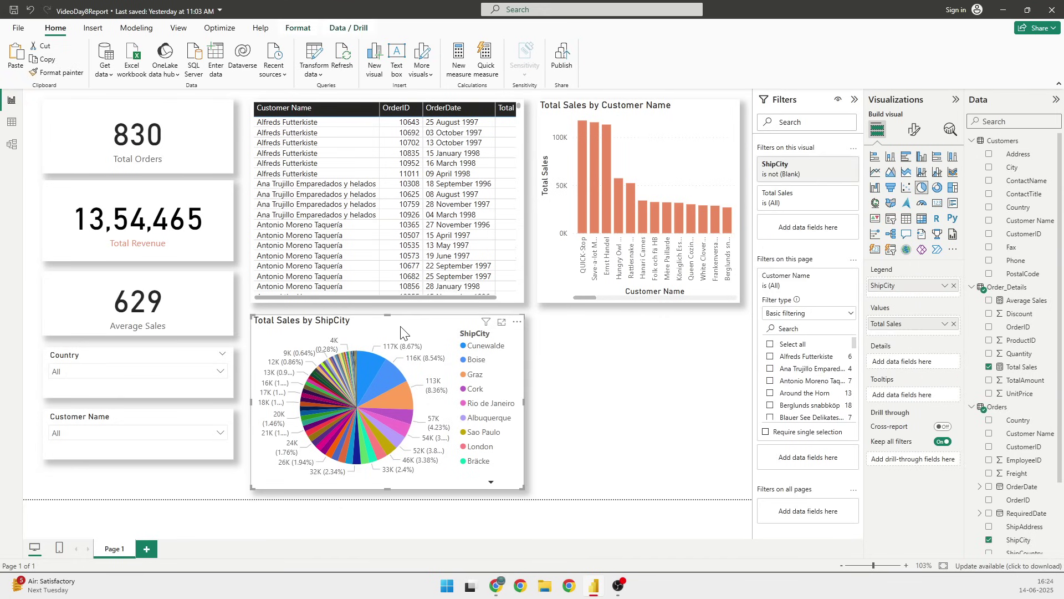
pyautogui.hotkey('ctrl', 'v')
pyautogui.moveTo(383, 332); pyautogui.dragTo(578, 332)
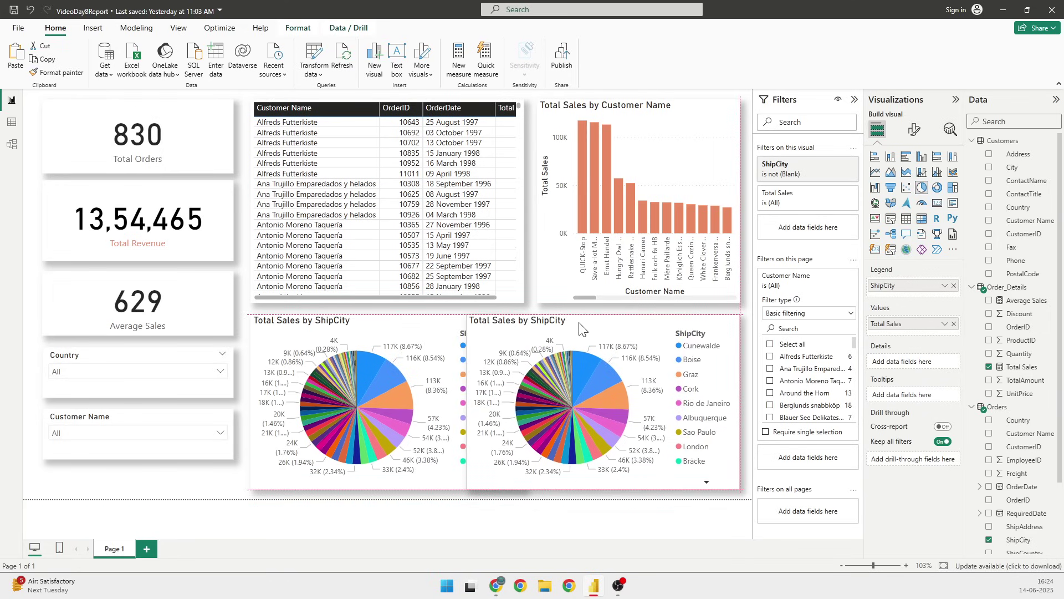
pyautogui.moveTo(465, 402); pyautogui.dragTo(538, 402)
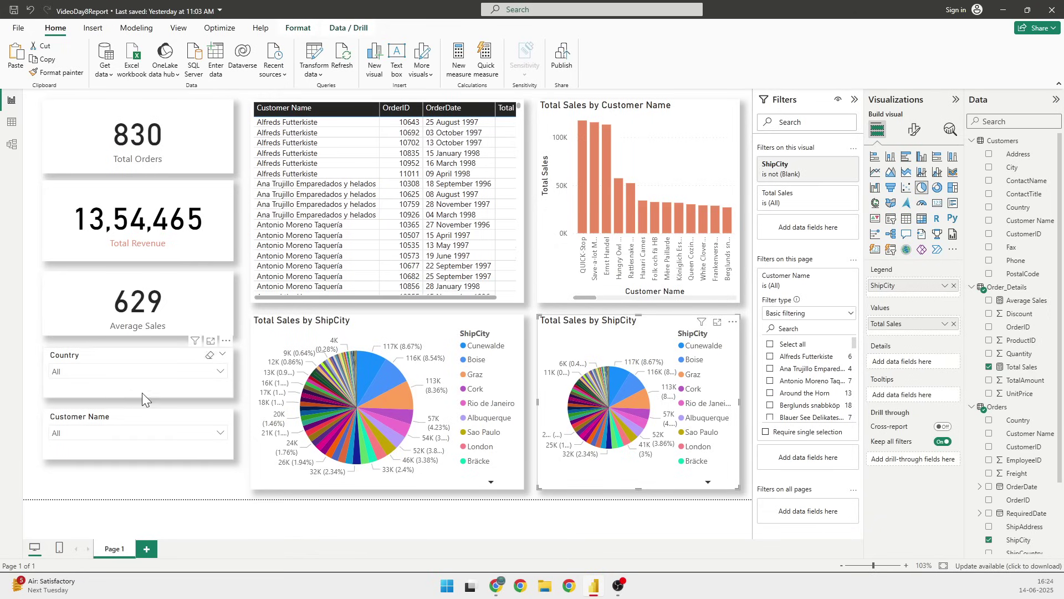
# Replace the copied pie chart's fields with OrderDate as the legend and Total Orders as the values, both from the Orders table
pyautogui.click(954, 325)
pyautogui.click(953, 286)
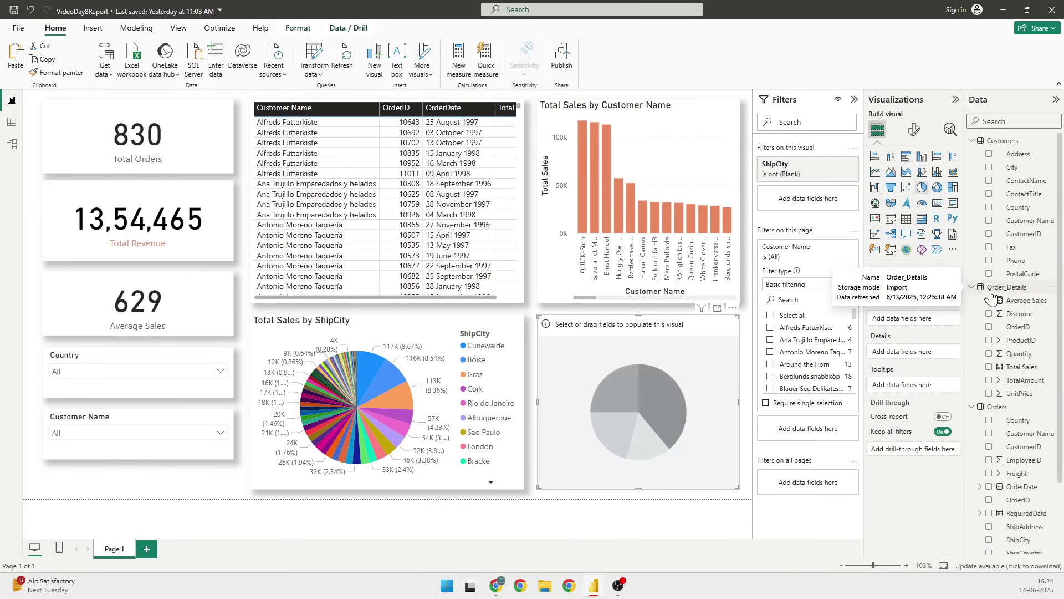
pyautogui.click(974, 141)
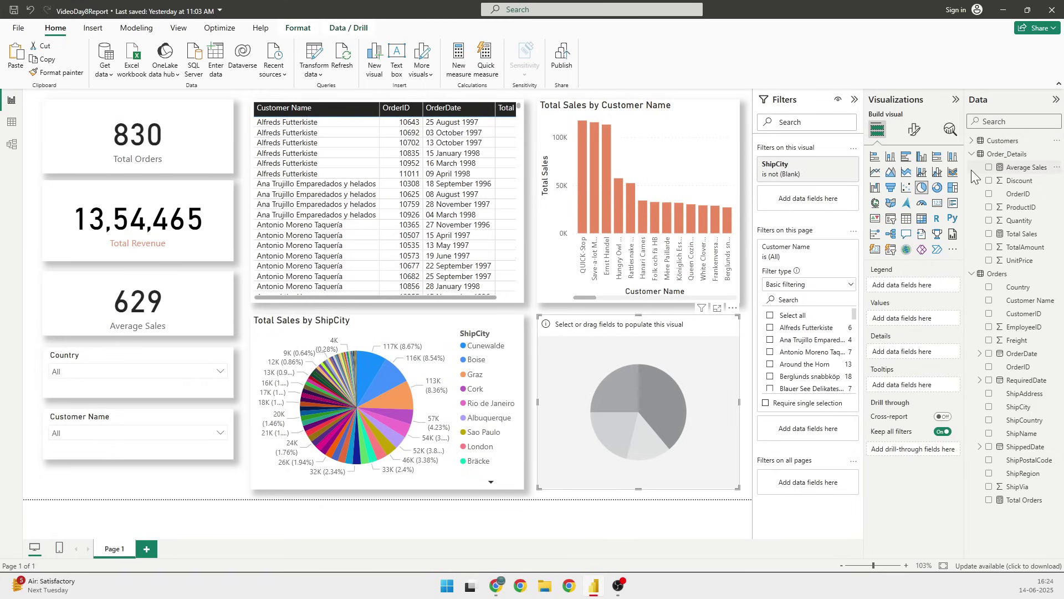
pyautogui.click(972, 155)
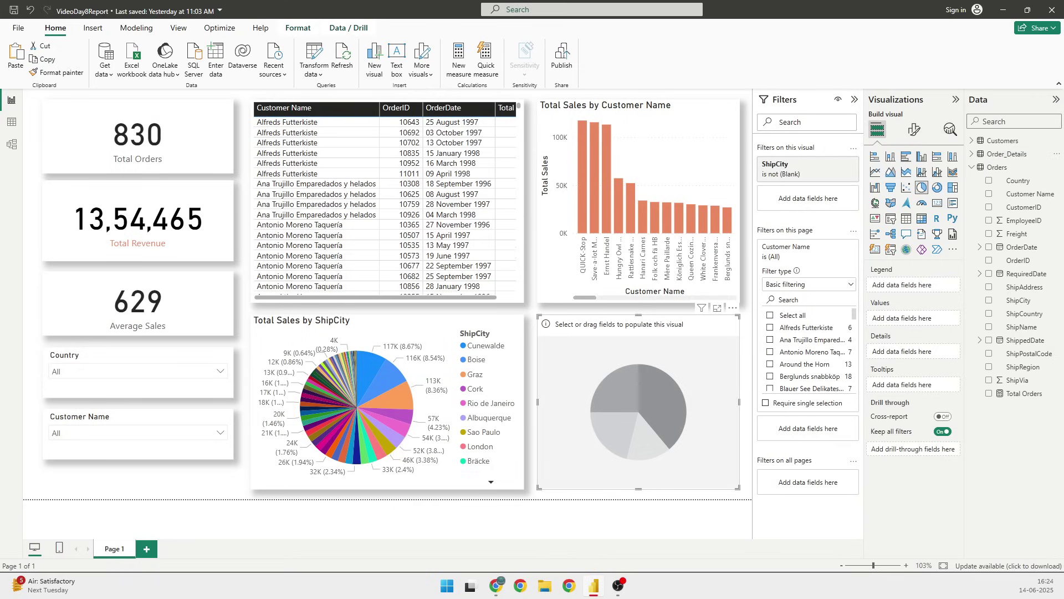
pyautogui.click(989, 247)
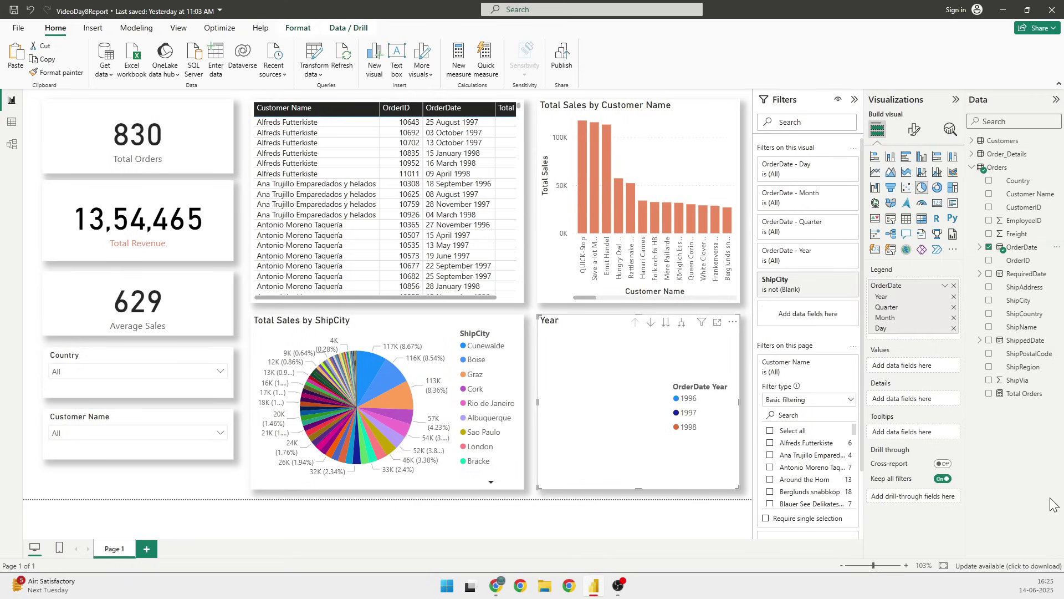
pyautogui.click(989, 393)
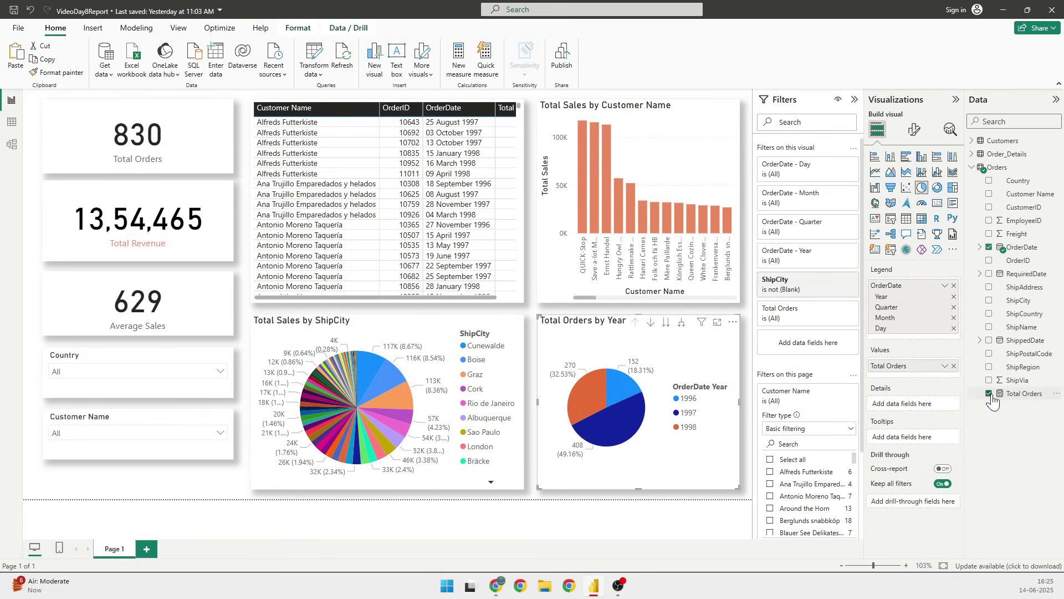
pyautogui.rightClick(629, 363)
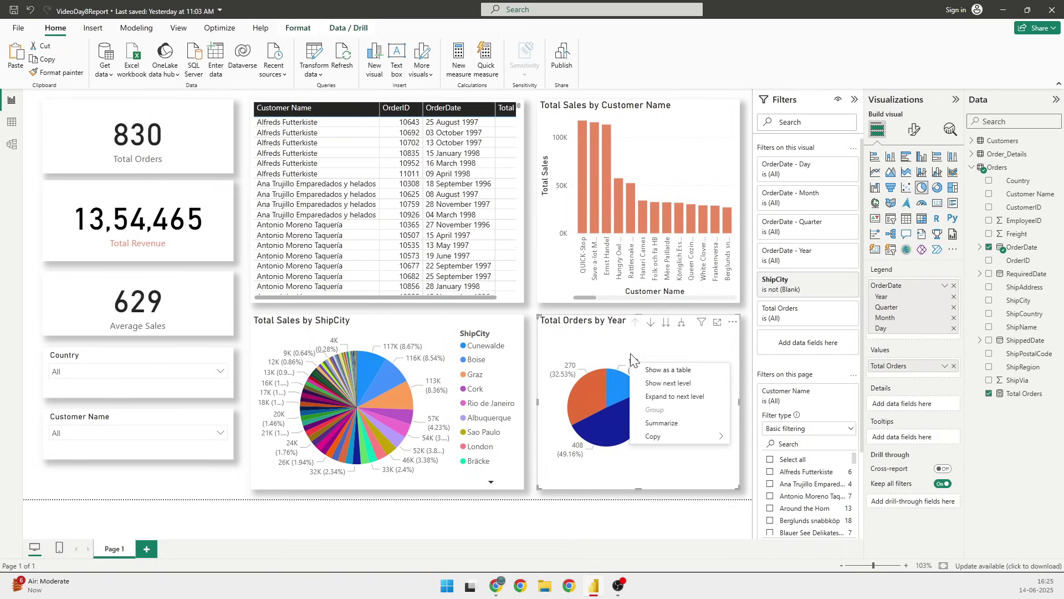
pyautogui.click(627, 372)
pyautogui.rightClick(615, 386)
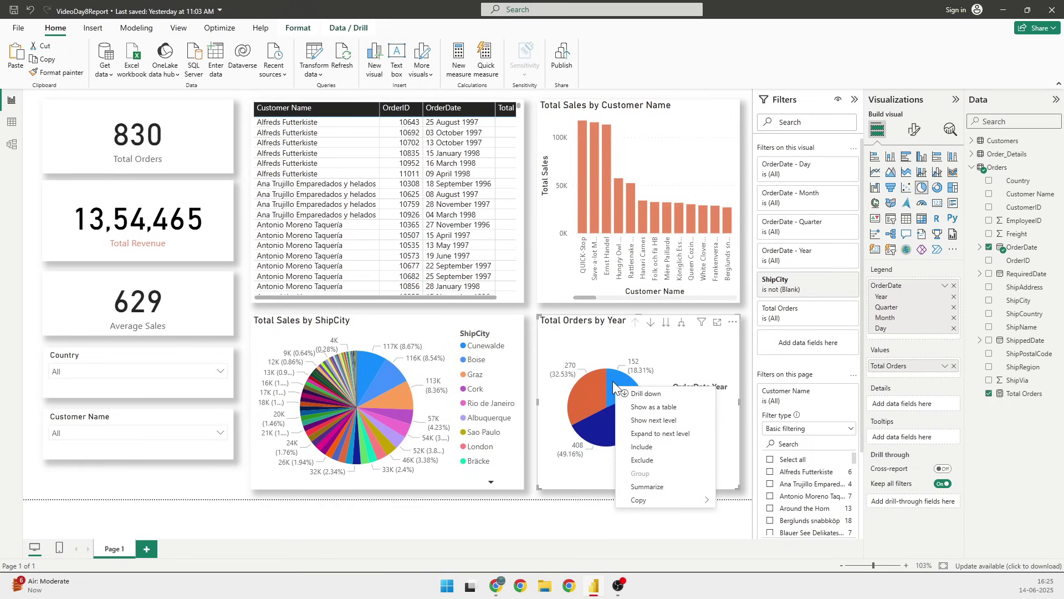
pyautogui.click(613, 380)
pyautogui.click(619, 391)
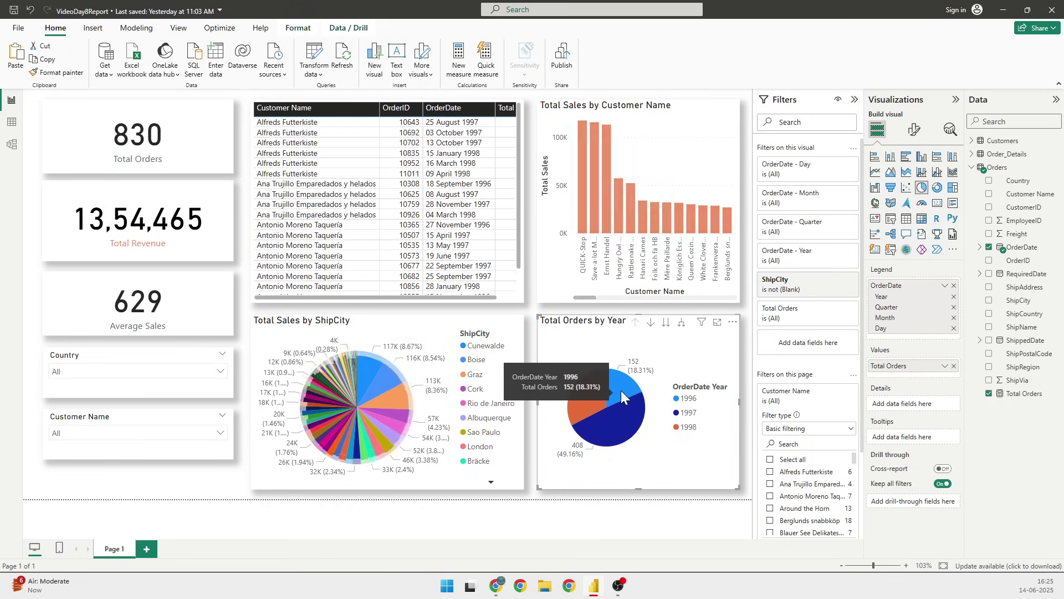
# Switch the Total Orders pie chart's legend to plain OrderDate and back to Date Hierarchy
pyautogui.click(944, 286)
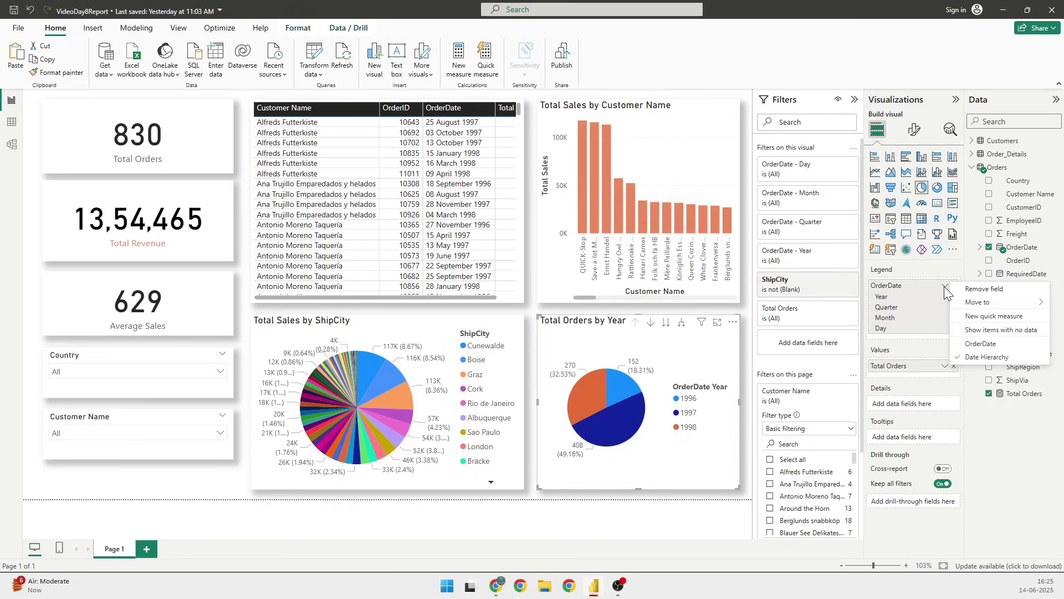
pyautogui.click(974, 344)
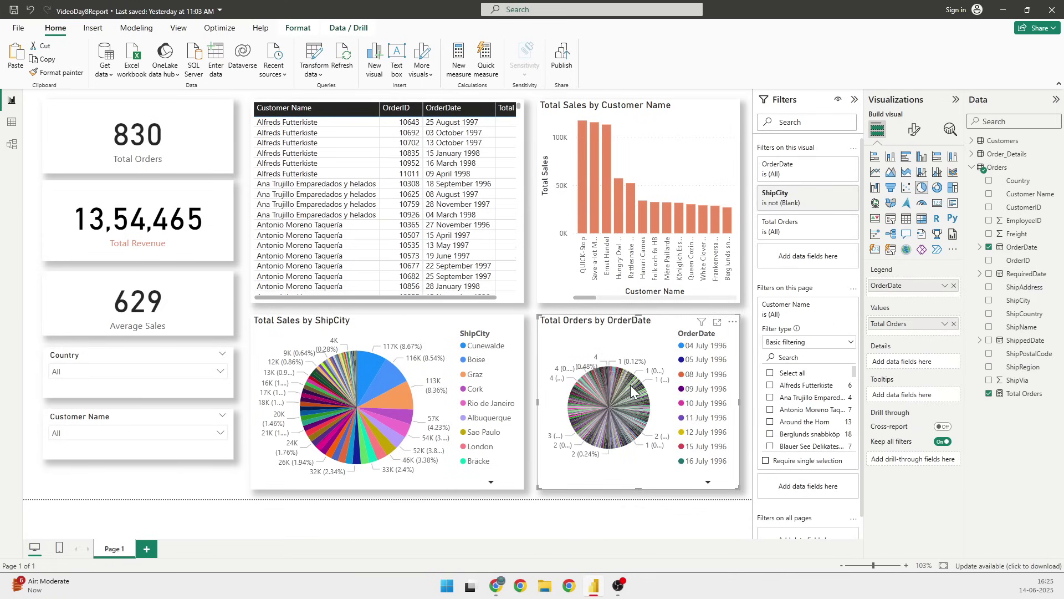
pyautogui.click(945, 285)
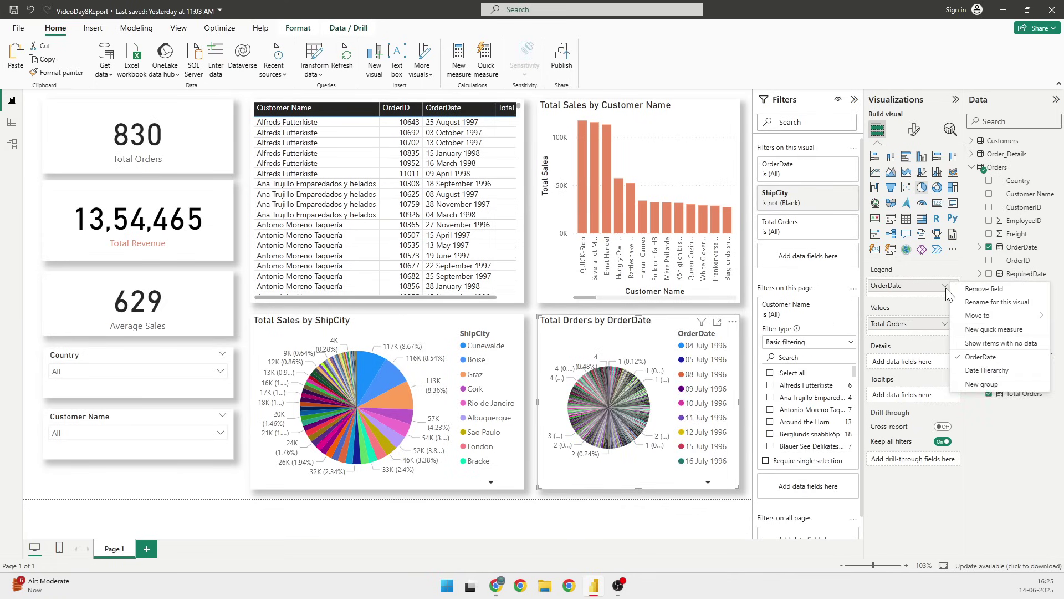
pyautogui.click(923, 317)
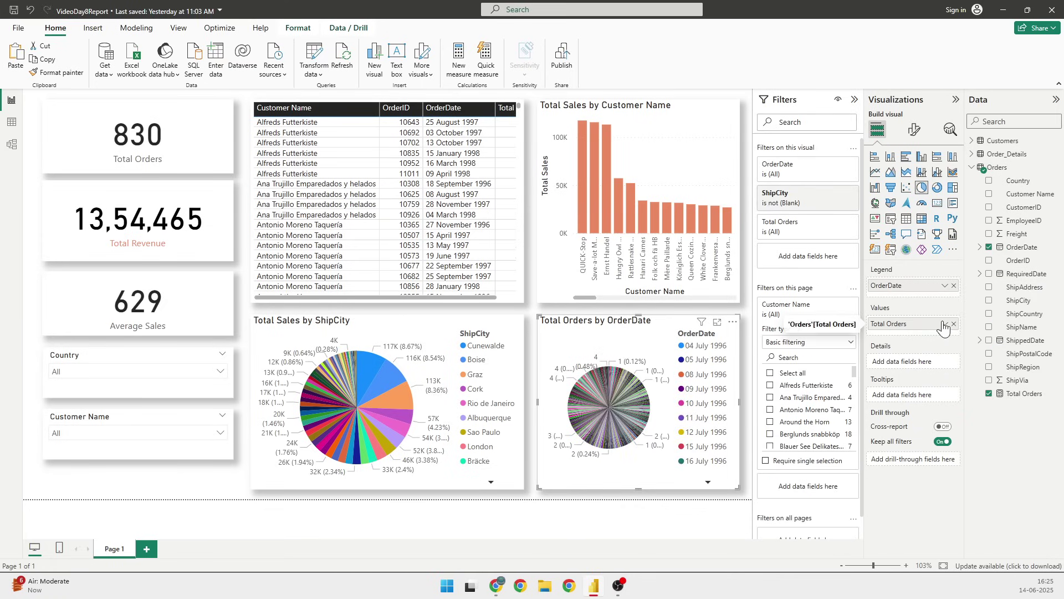
pyautogui.click(945, 285)
pyautogui.click(968, 370)
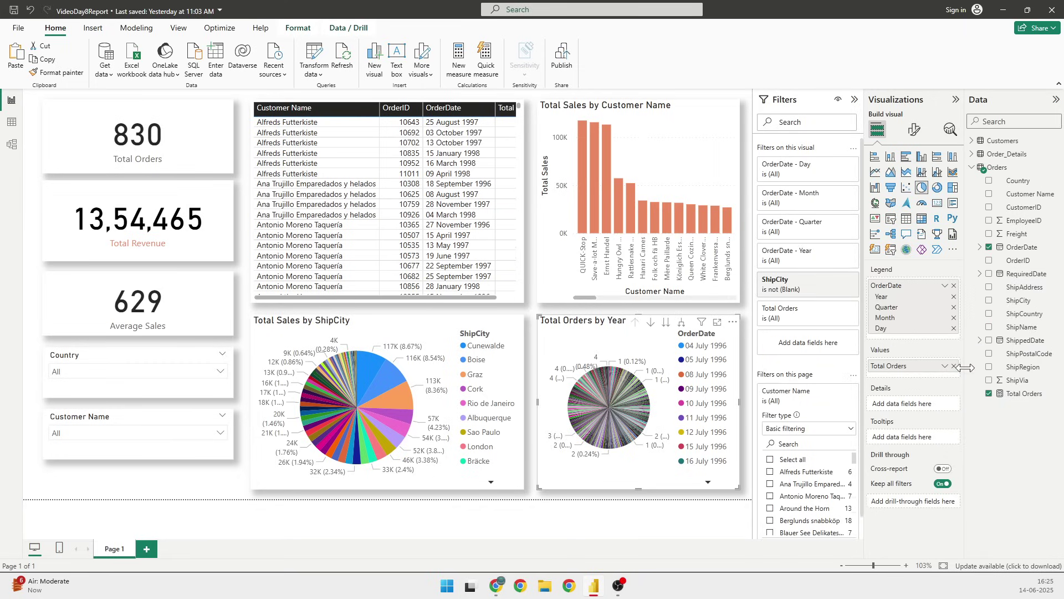
pyautogui.rightClick(614, 384)
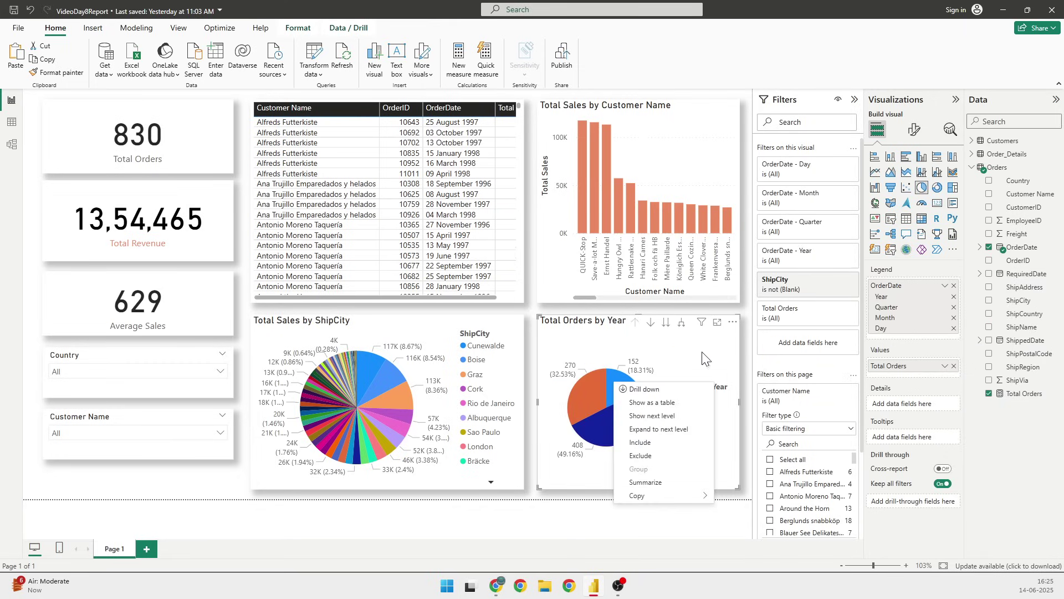
pyautogui.click(945, 286)
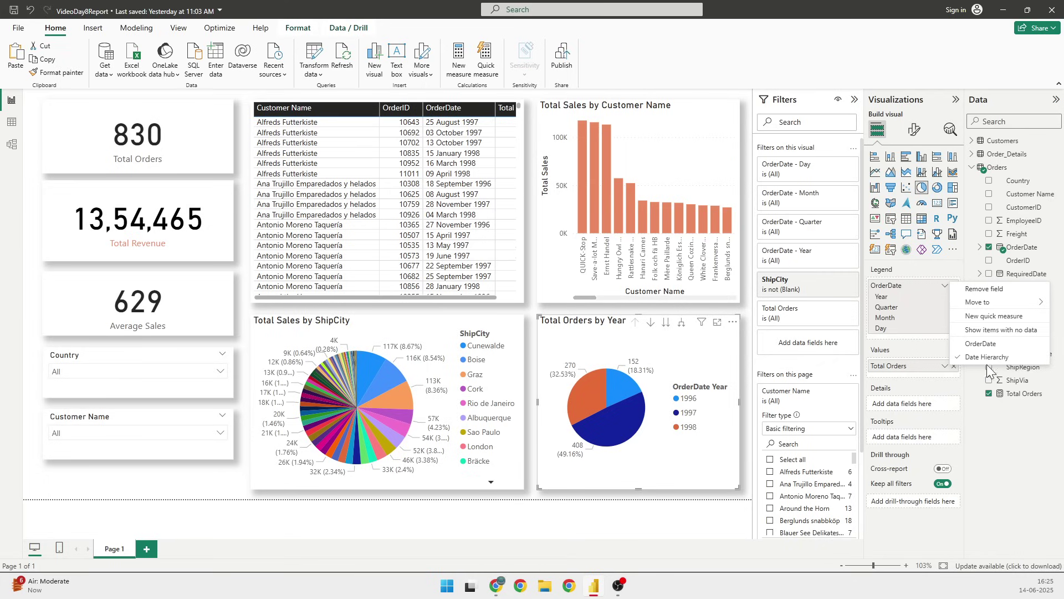
# Drill down in the Total Orders by Year pie chart through 1996, Qtr 3 and July to the day level
pyautogui.rightClick(616, 389)
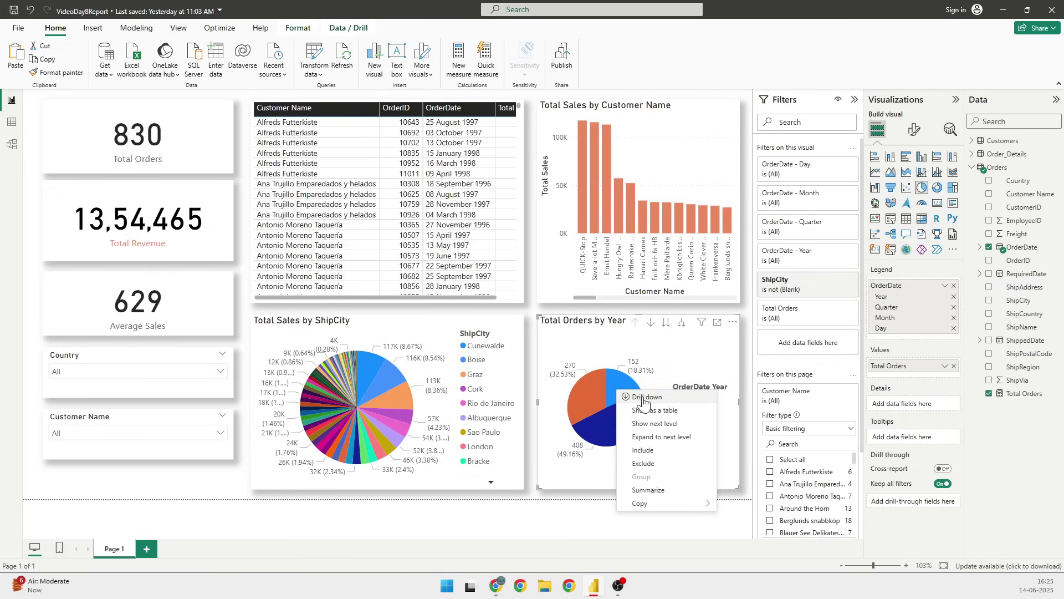
pyautogui.click(643, 398)
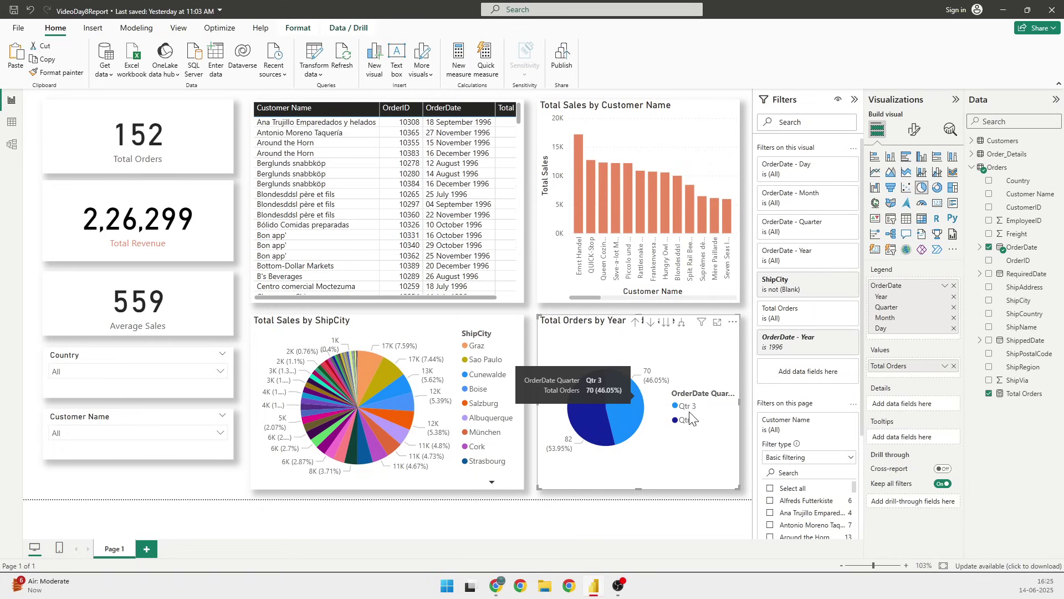
pyautogui.rightClick(628, 404)
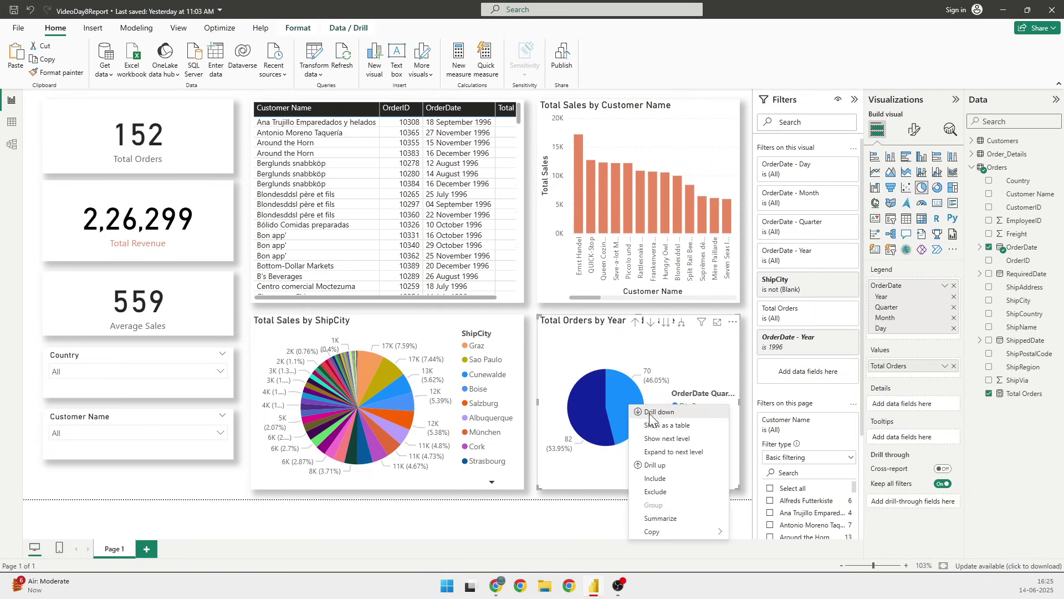
pyautogui.click(642, 413)
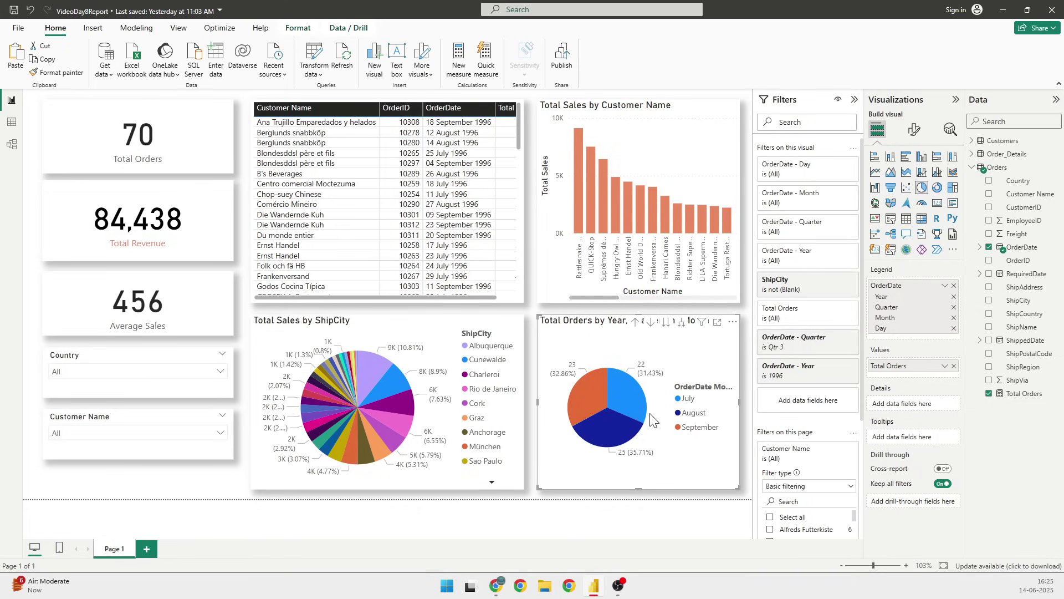
pyautogui.rightClick(626, 399)
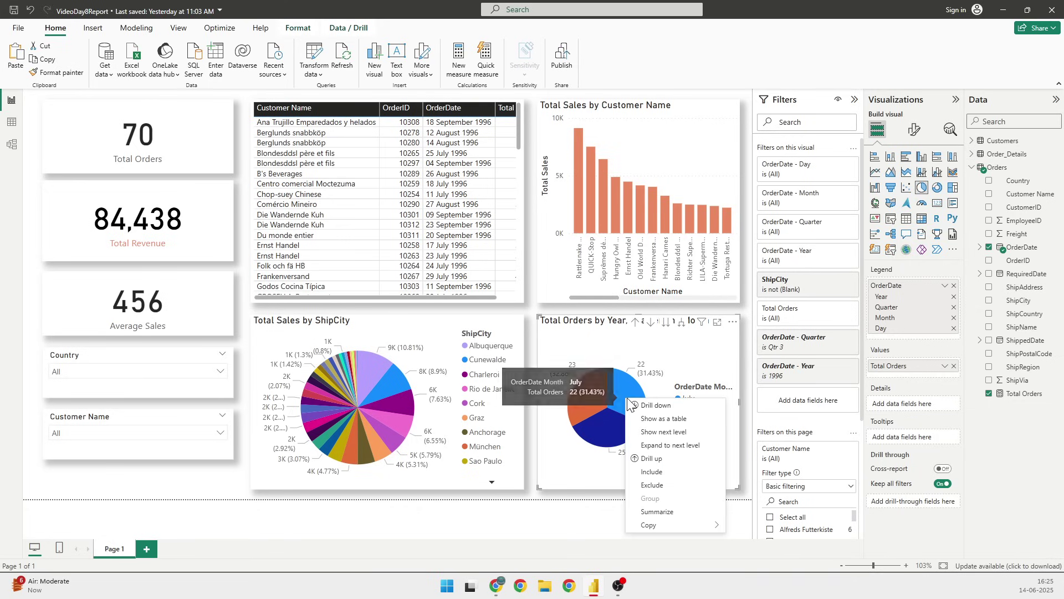
pyautogui.click(655, 406)
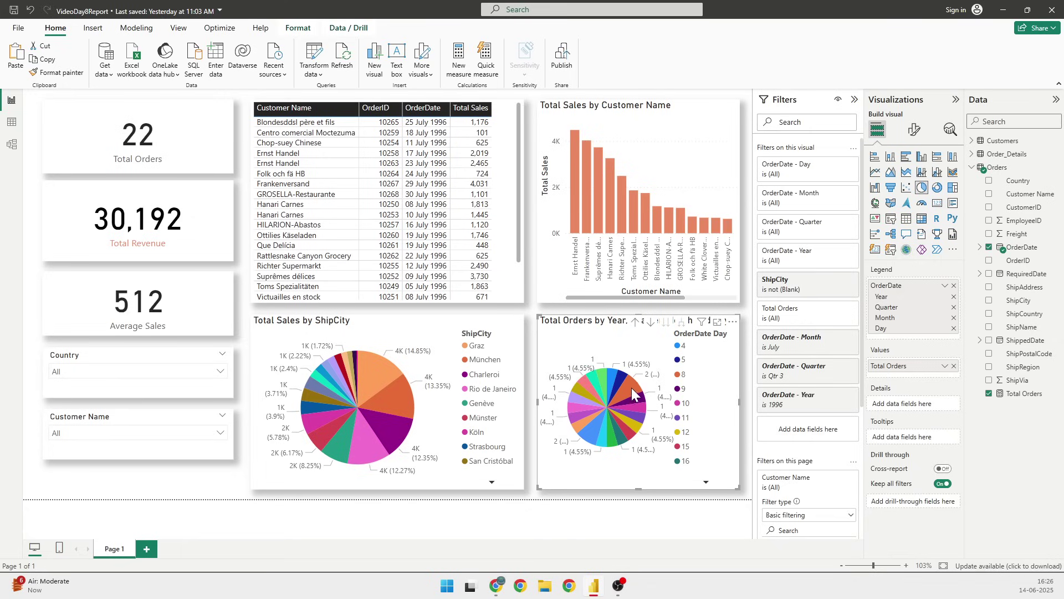
# Drill the Total Orders pie chart back up from days through months and quarters to the year level
pyautogui.click(630, 387)
pyautogui.click(632, 389)
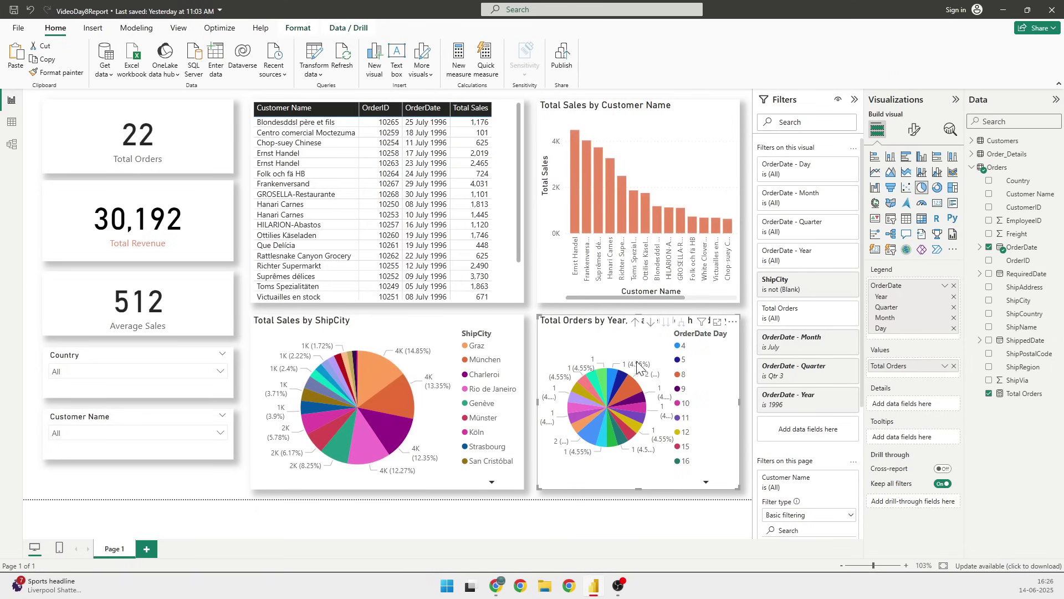
pyautogui.rightClick(637, 364)
pyautogui.click(660, 383)
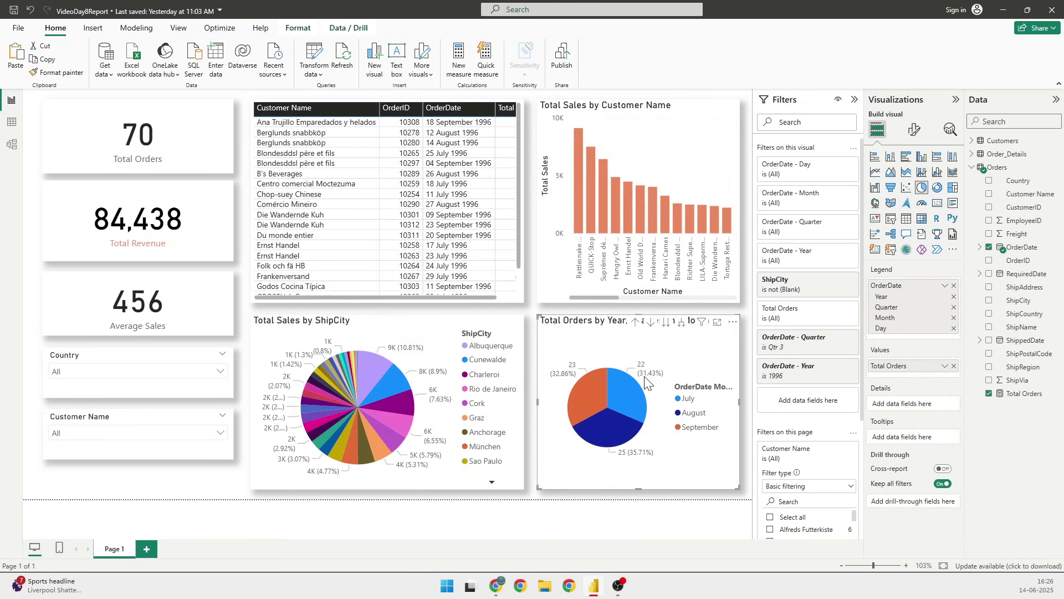
pyautogui.rightClick(643, 369)
pyautogui.click(670, 416)
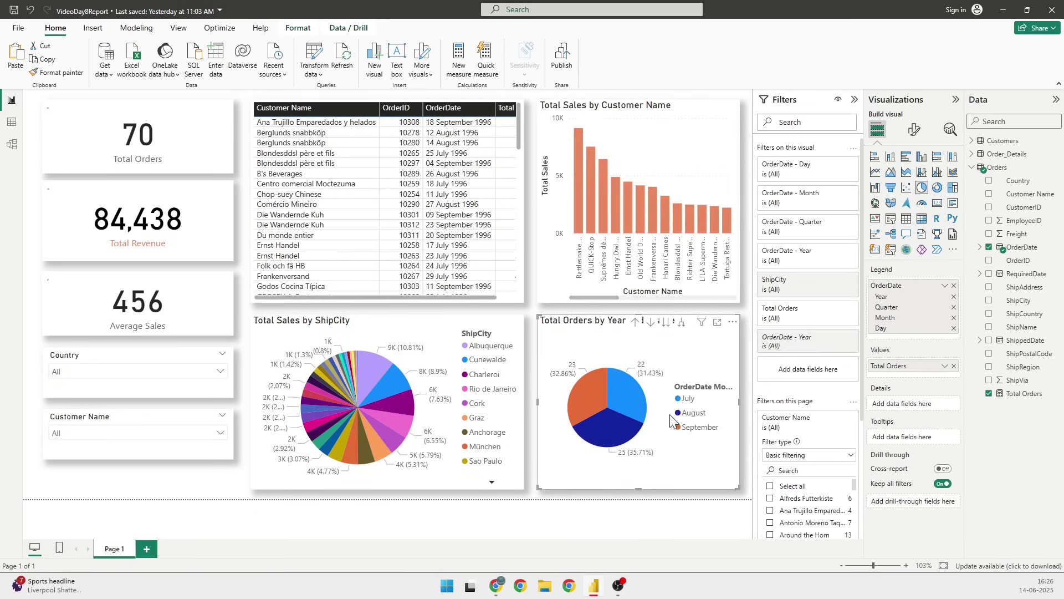
pyautogui.rightClick(653, 382)
pyautogui.click(677, 430)
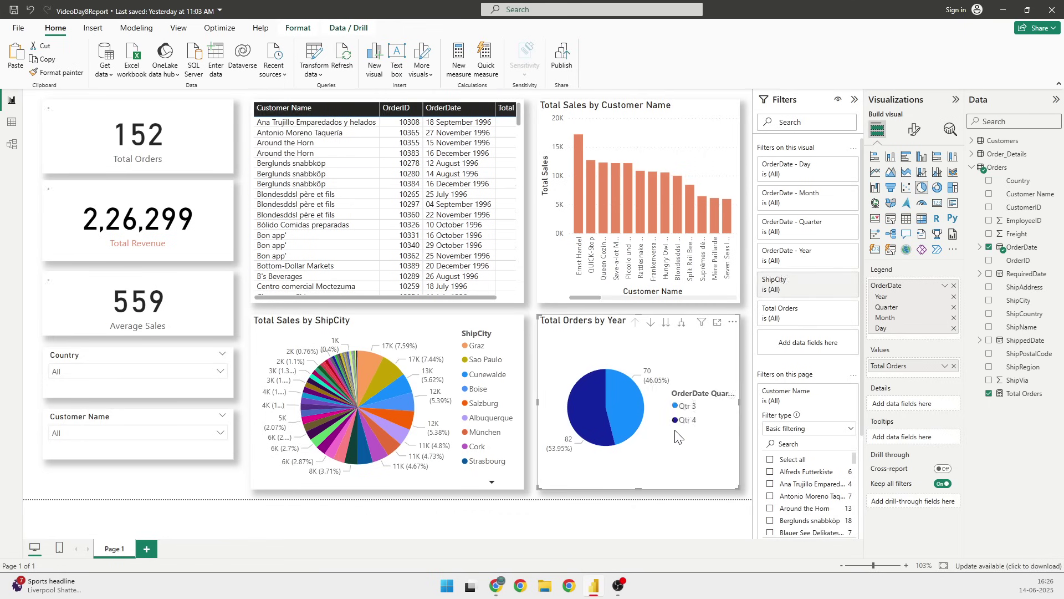
pyautogui.rightClick(643, 379)
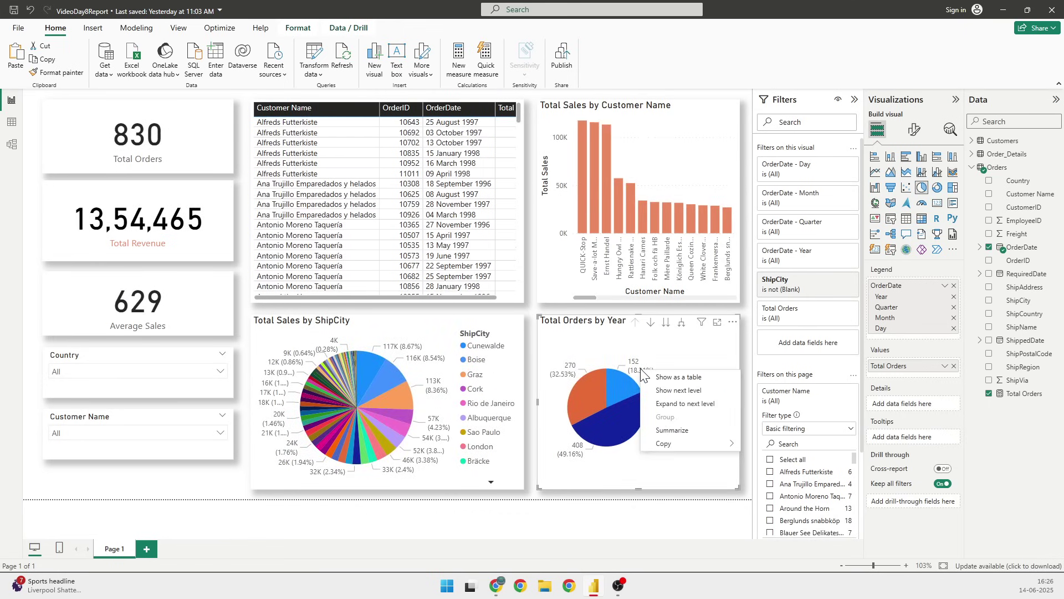
pyautogui.click(635, 472)
# Show the drill options of the 1996 slice, consult the M Query presentation in Google Slides, and return to the Power BI report
pyautogui.rightClick(637, 370)
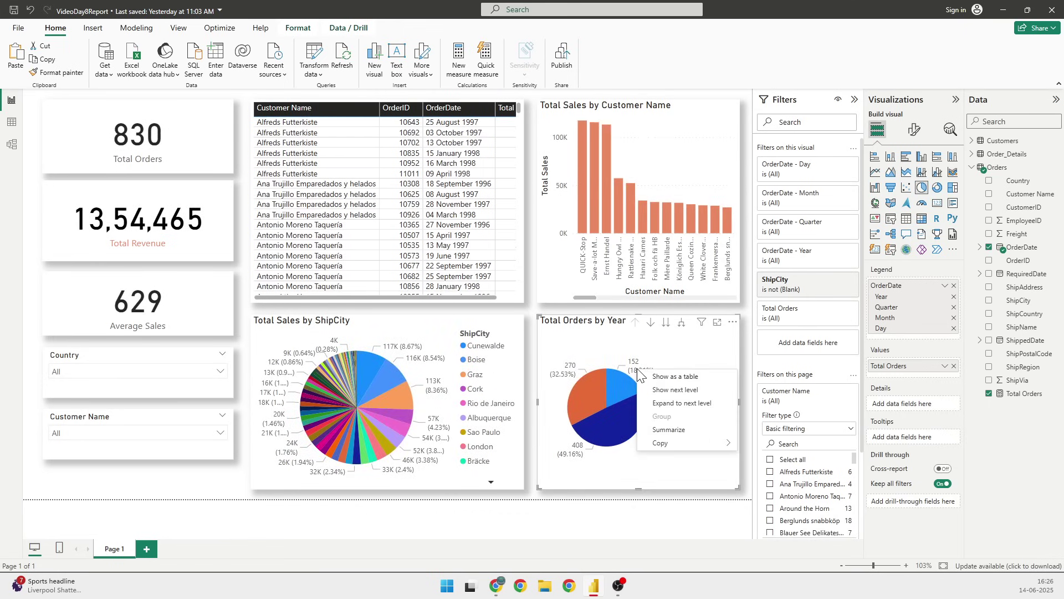
pyautogui.rightClick(622, 394)
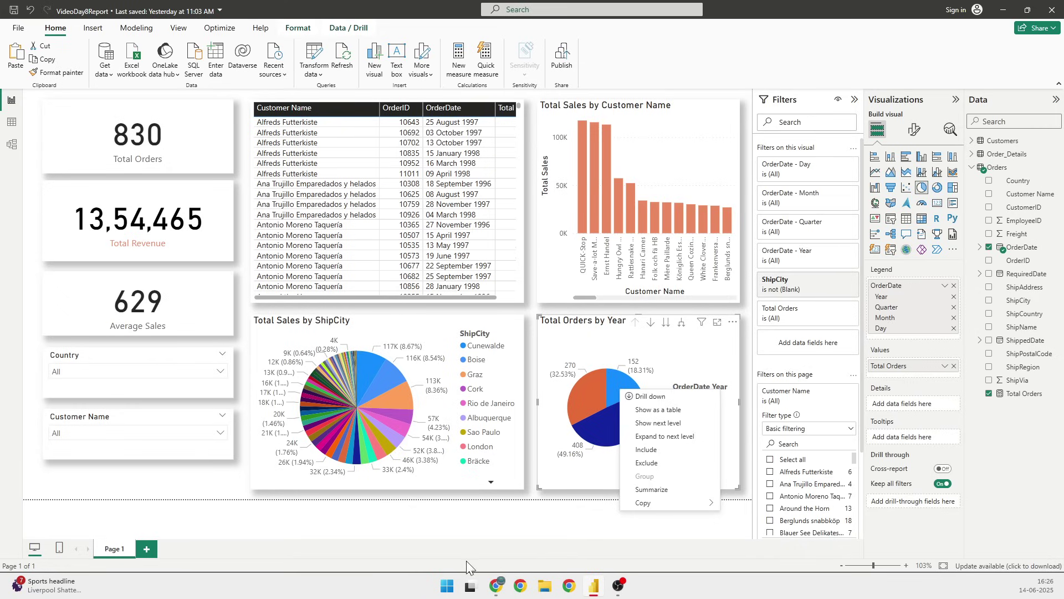
pyautogui.moveTo(502, 593)
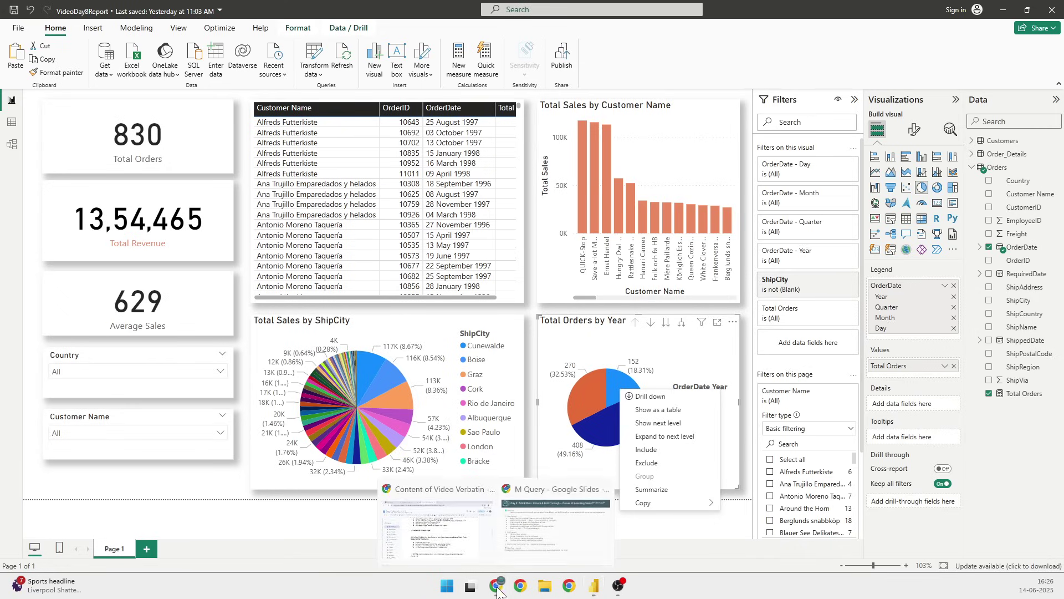
pyautogui.click(532, 524)
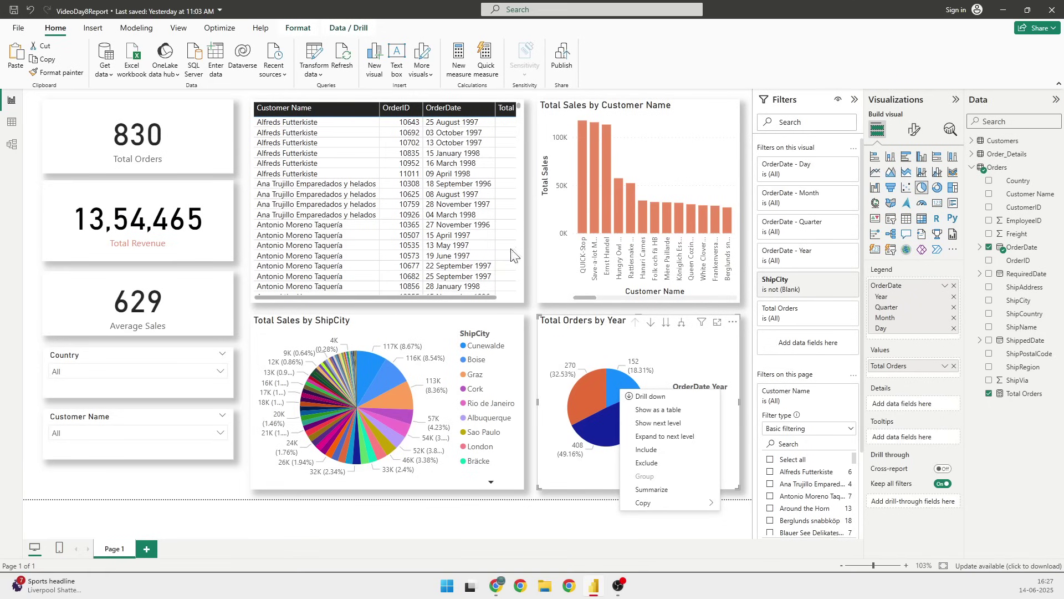
pyautogui.click(188, 483)
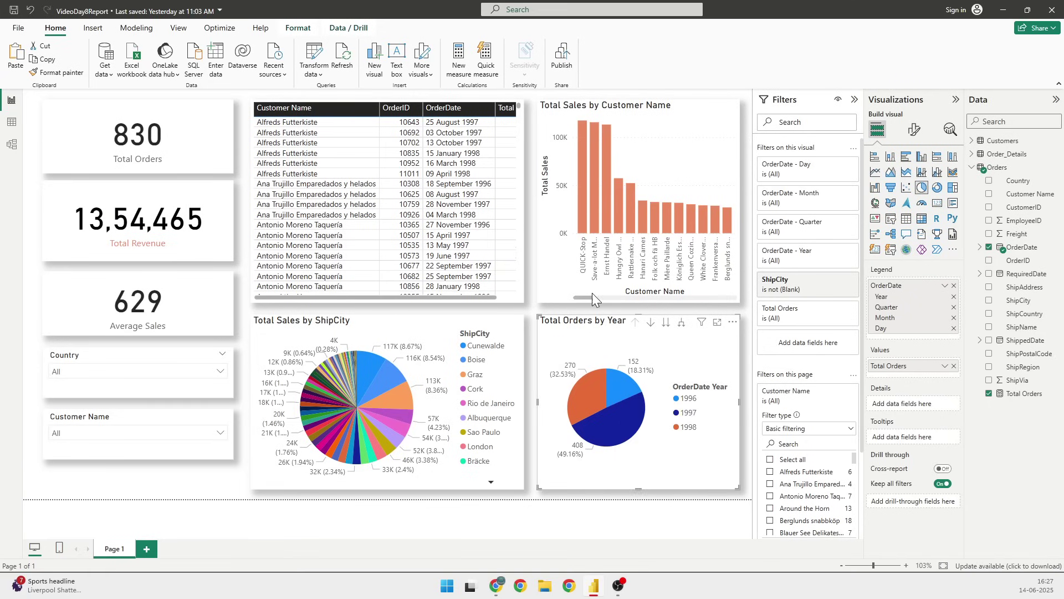
# Show the Sync slicers settings and add a second page to the report
pyautogui.click(182, 31)
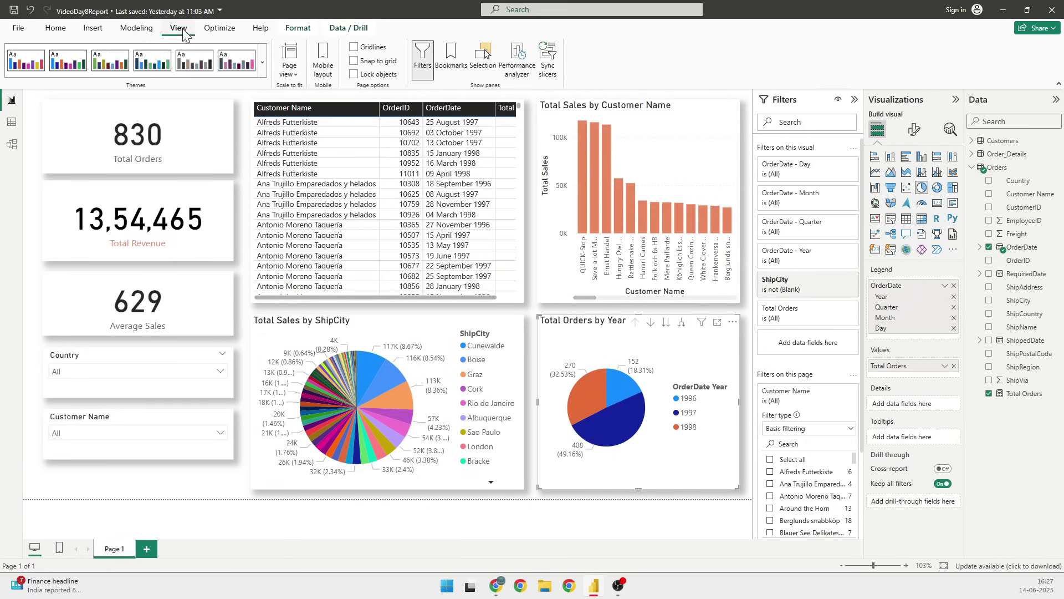
pyautogui.click(547, 65)
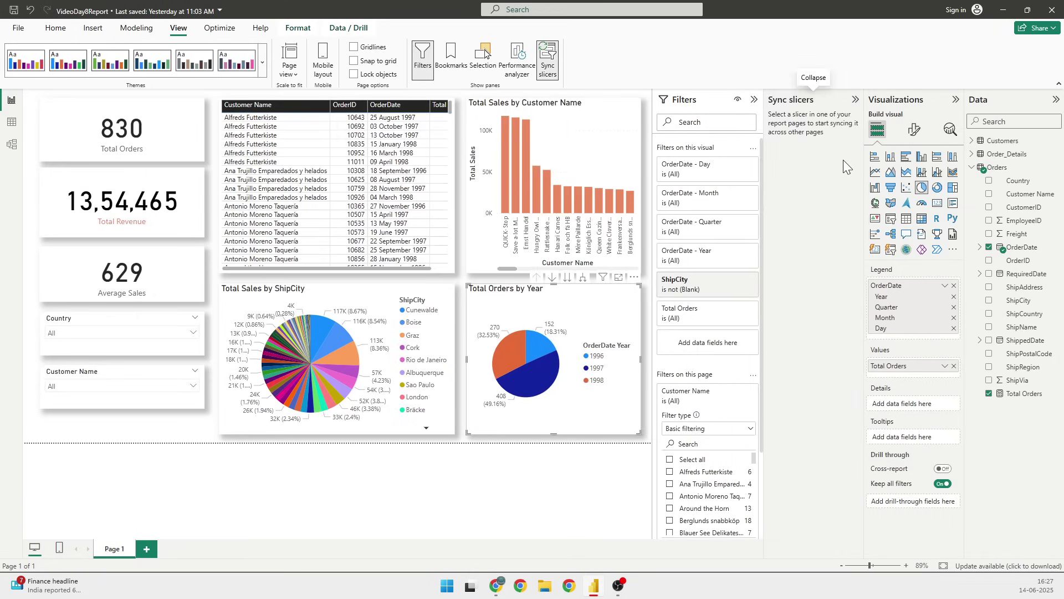
pyautogui.click(147, 549)
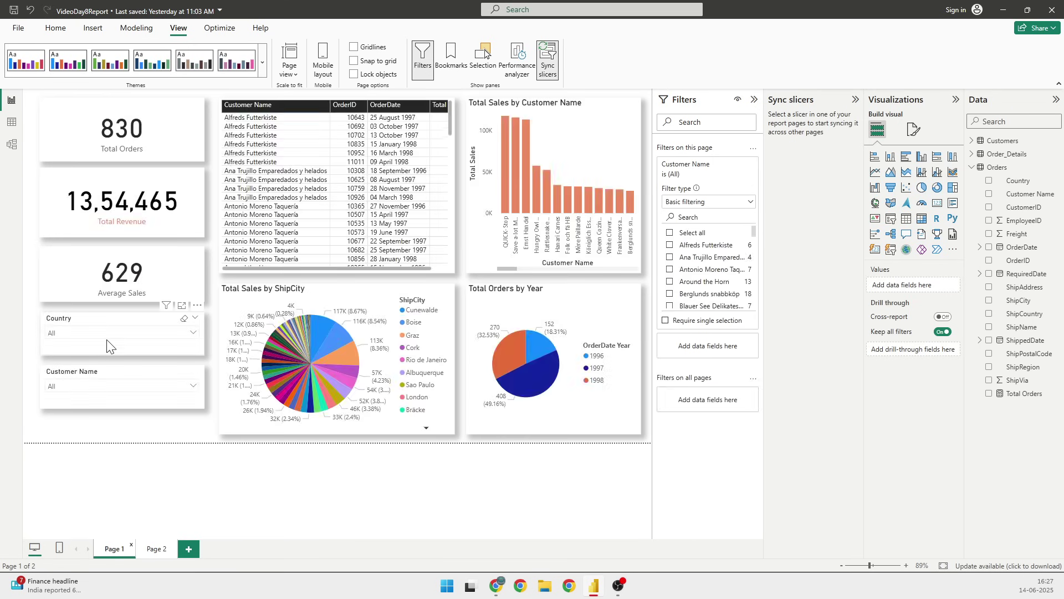
# Make the Country slicer from Page 1 visible and synced on Page 2, check it there, and return to Page 1
pyautogui.click(107, 322)
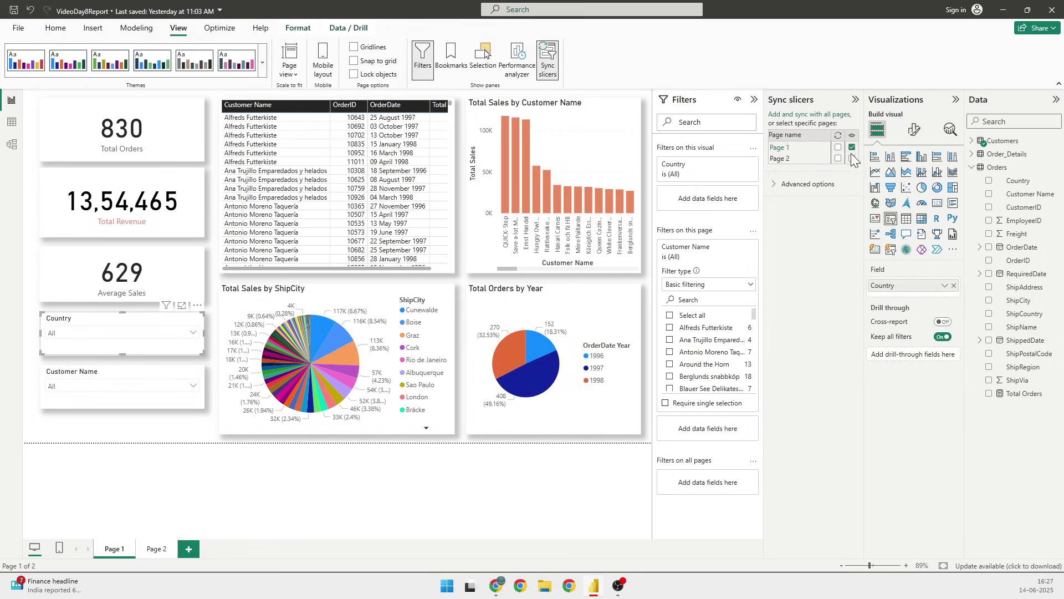
pyautogui.click(150, 552)
pyautogui.click(113, 550)
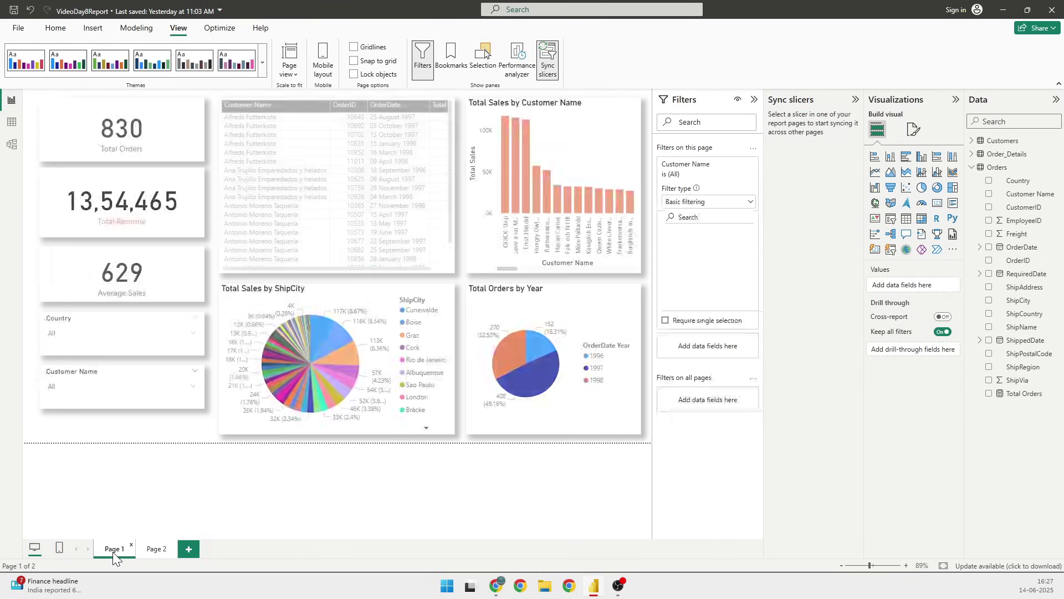
pyautogui.click(90, 323)
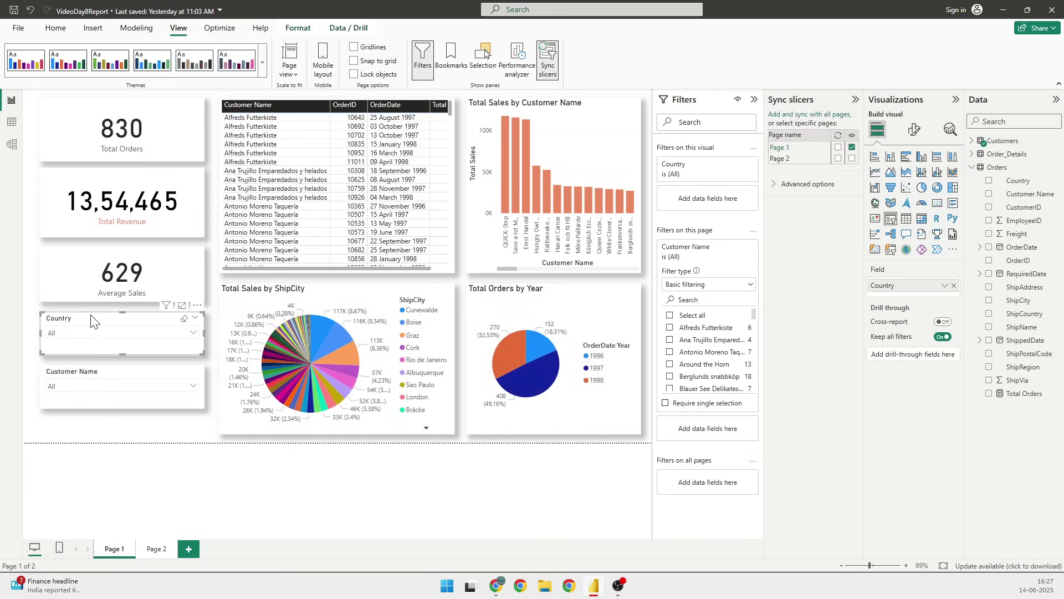
pyautogui.click(852, 159)
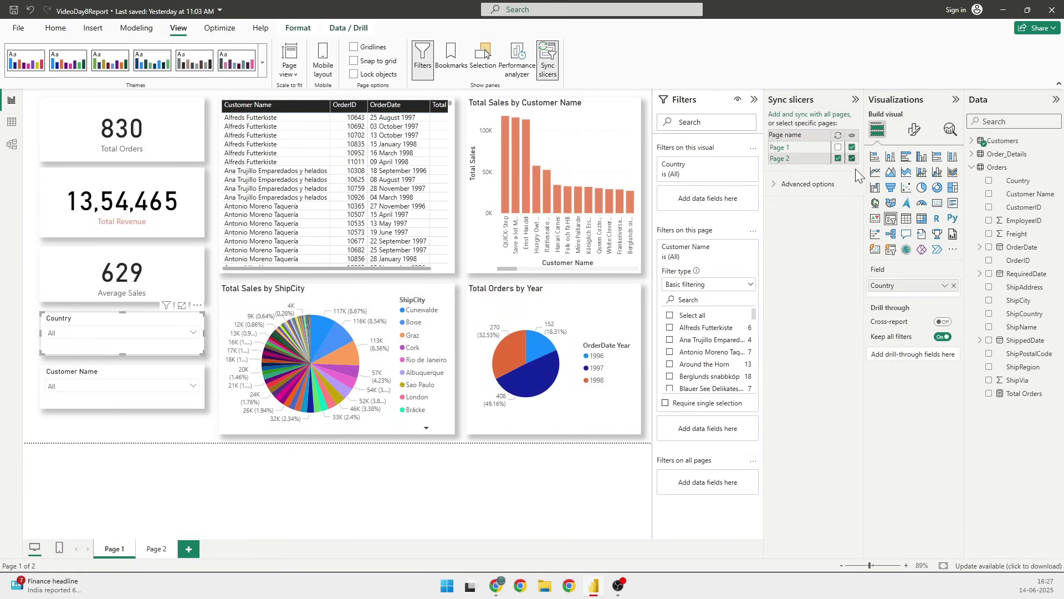
pyautogui.click(153, 554)
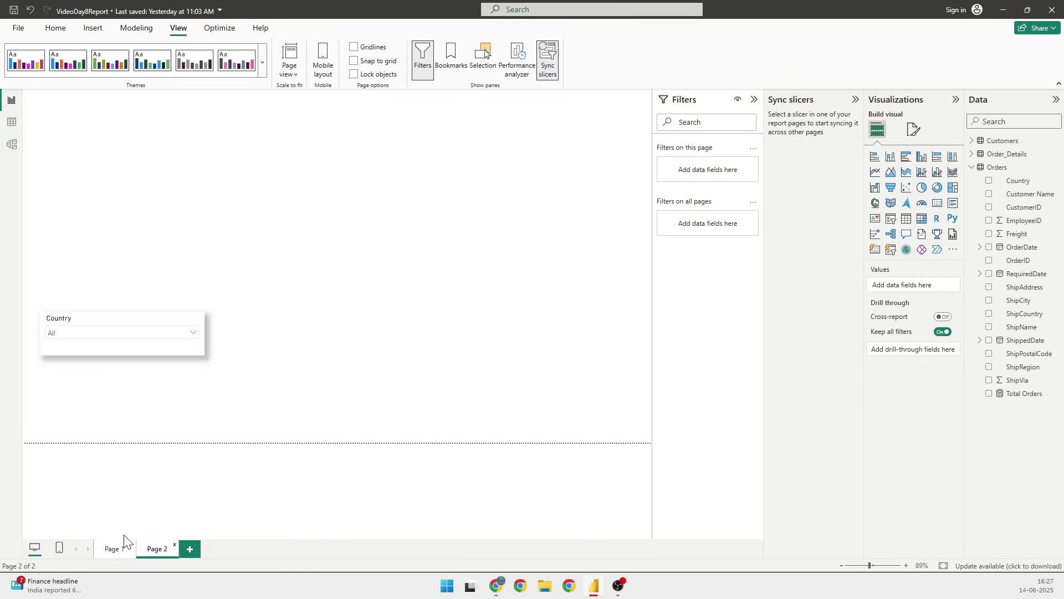
pyautogui.click(112, 550)
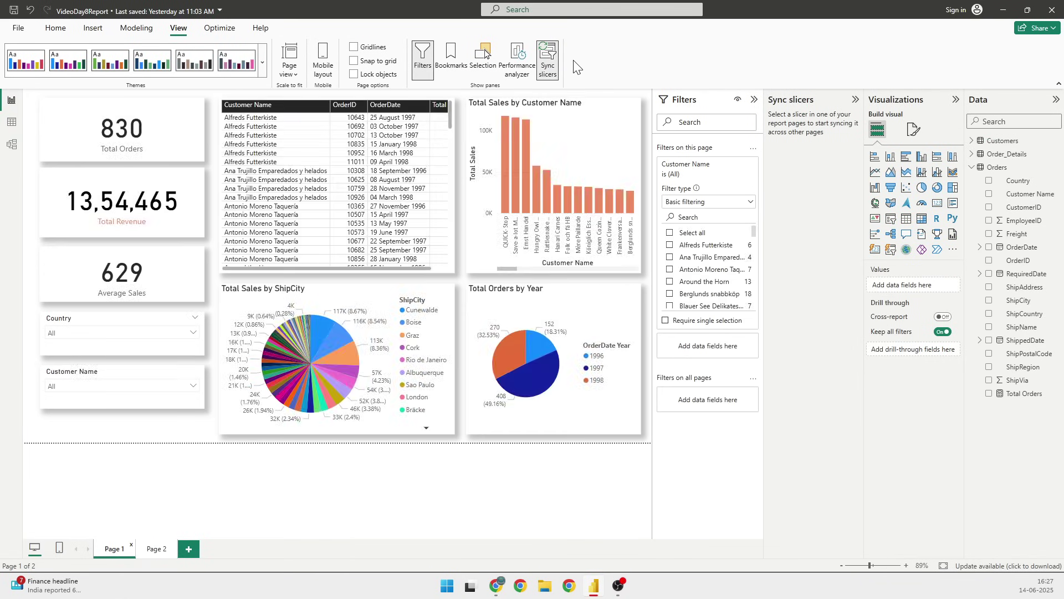
# Make the Customer Name slicer visible and synced on Page 2 as well, and view Page 2
pyautogui.click(131, 322)
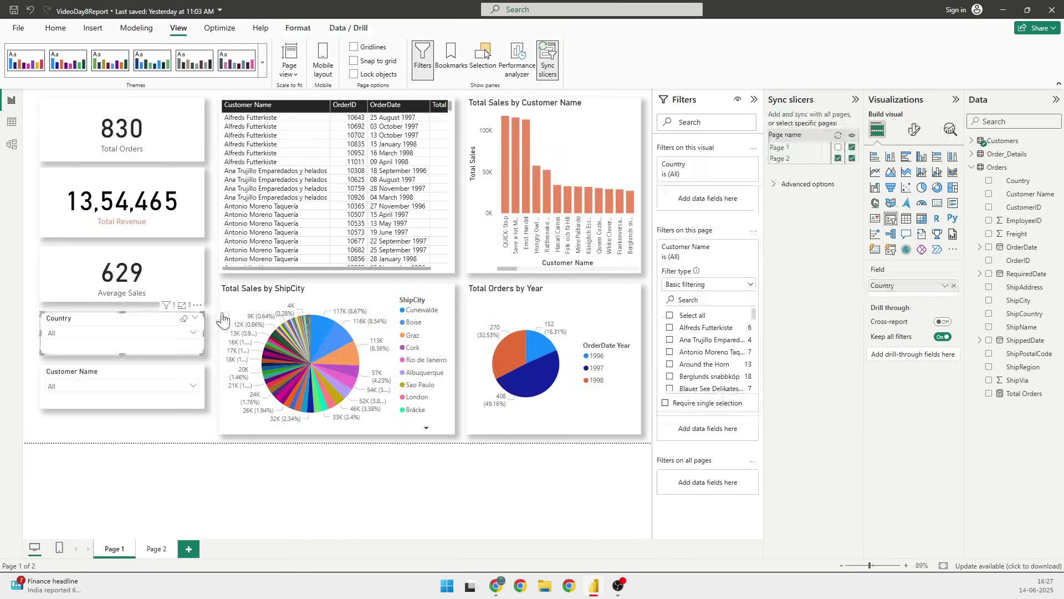
pyautogui.click(92, 383)
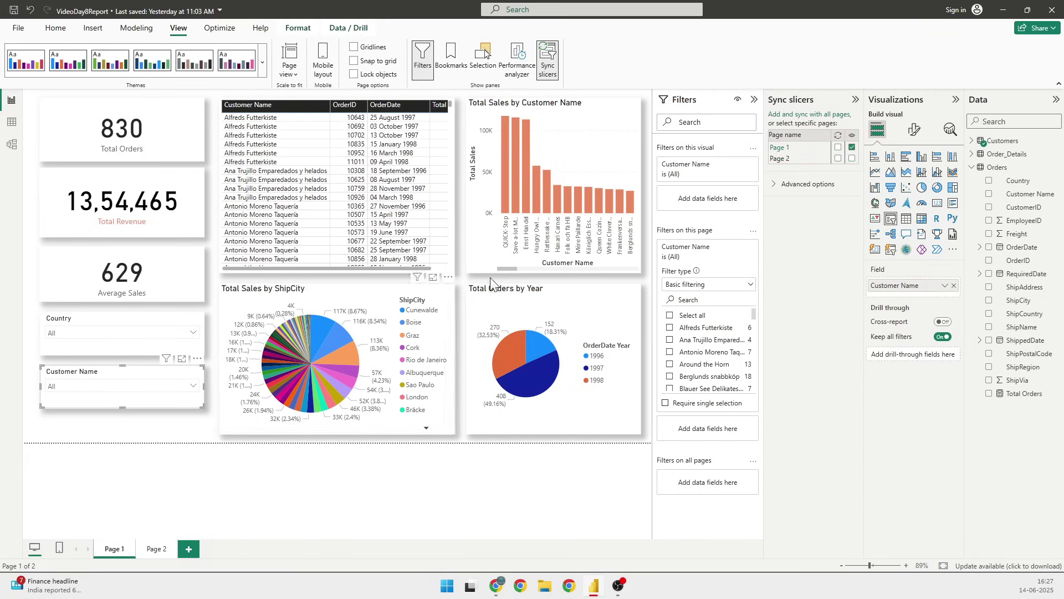
pyautogui.click(852, 159)
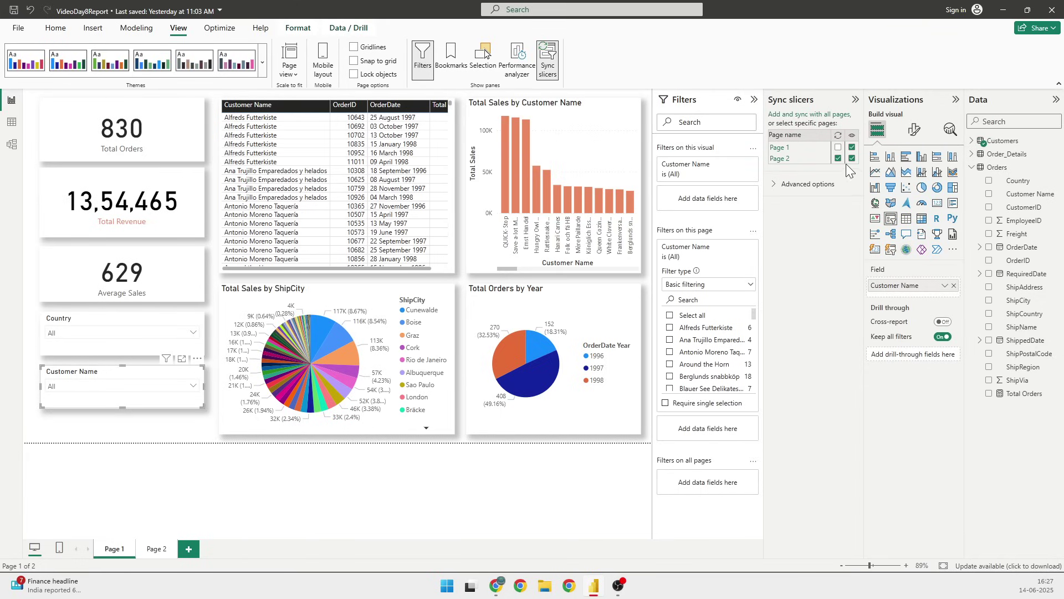
pyautogui.click(152, 549)
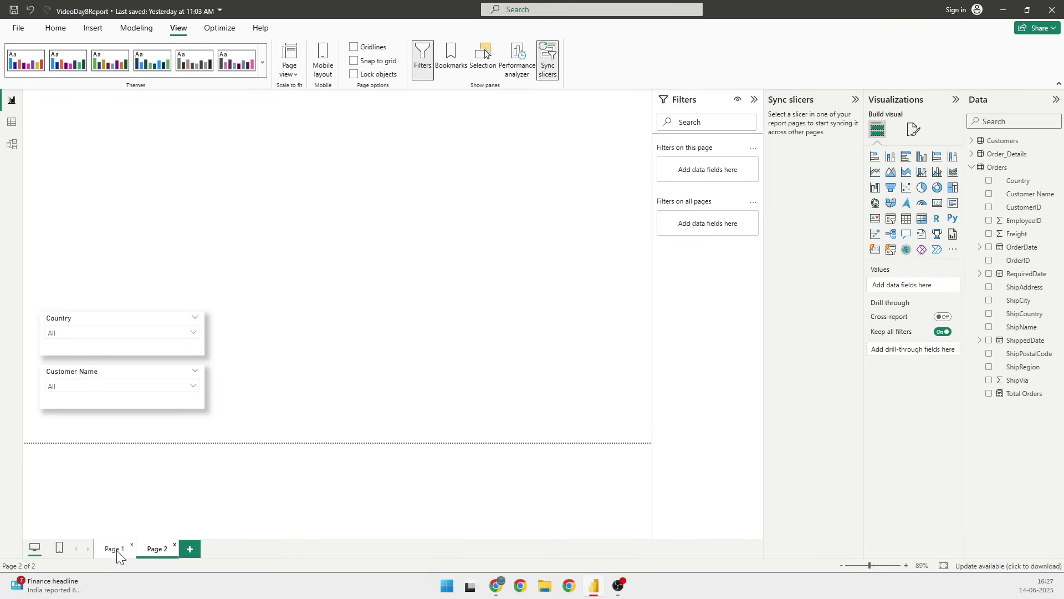
# Remove the Customer Name slicer's visibility from Page 2 and return to Page 1
pyautogui.click(155, 375)
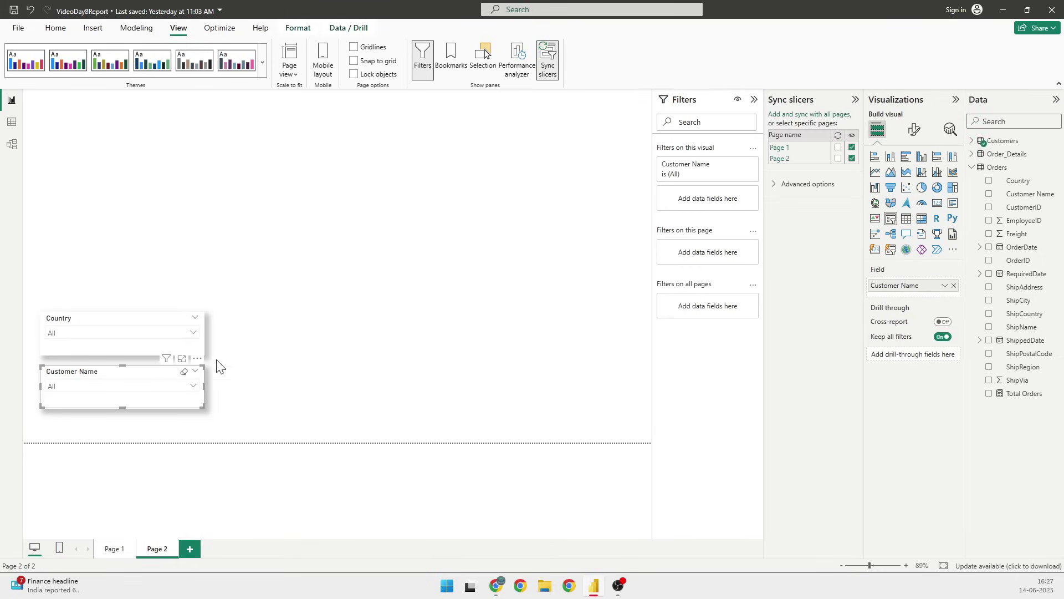
pyautogui.click(852, 158)
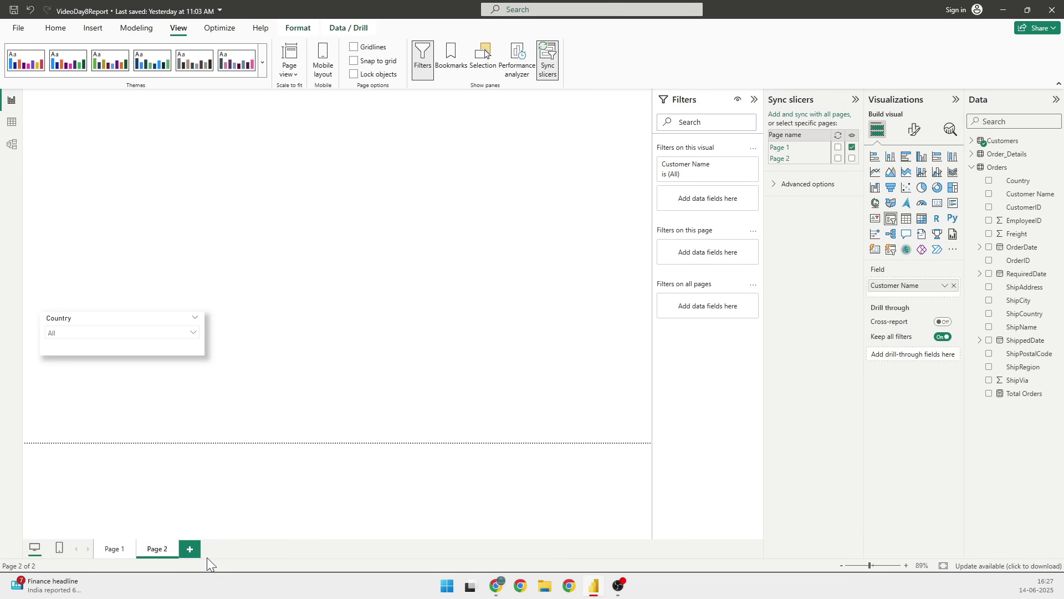
pyautogui.click(115, 549)
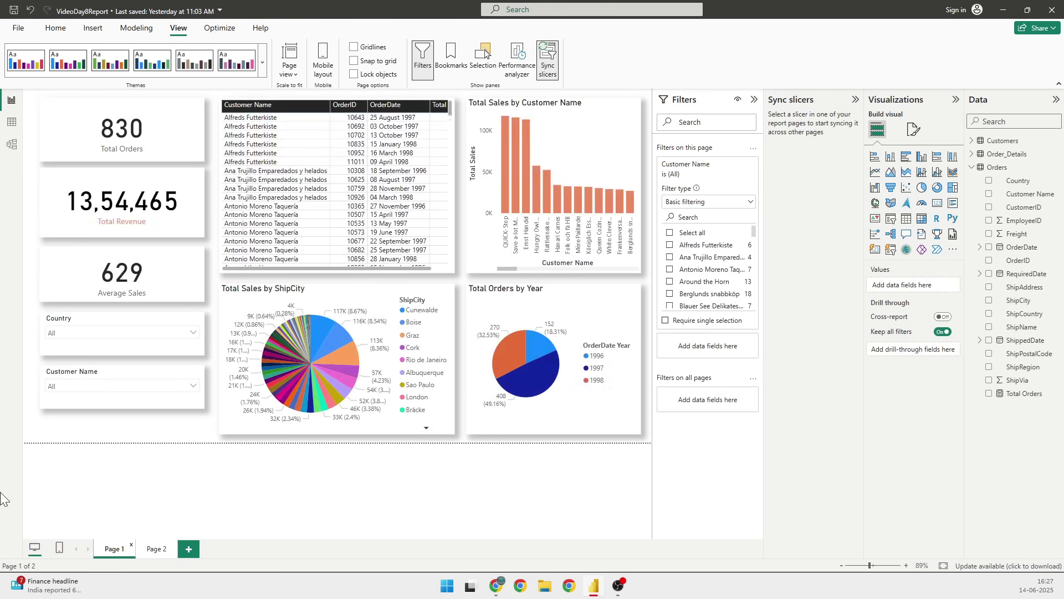
# Switch to the M Query presentation in Google Slides to consult the Day 9 step-by-step list
pyautogui.moveTo(498, 589)
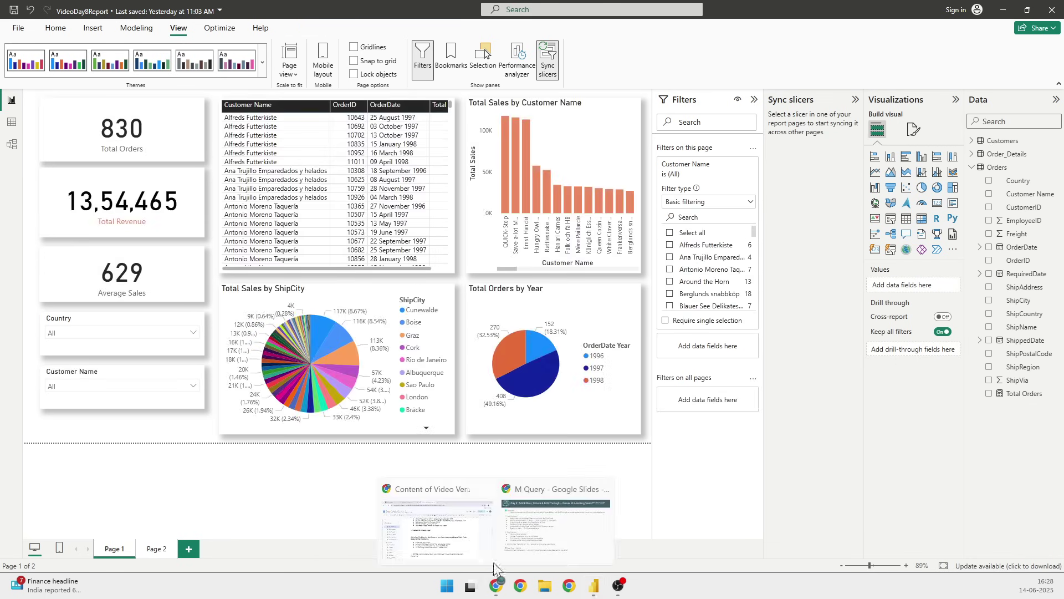
pyautogui.click(524, 546)
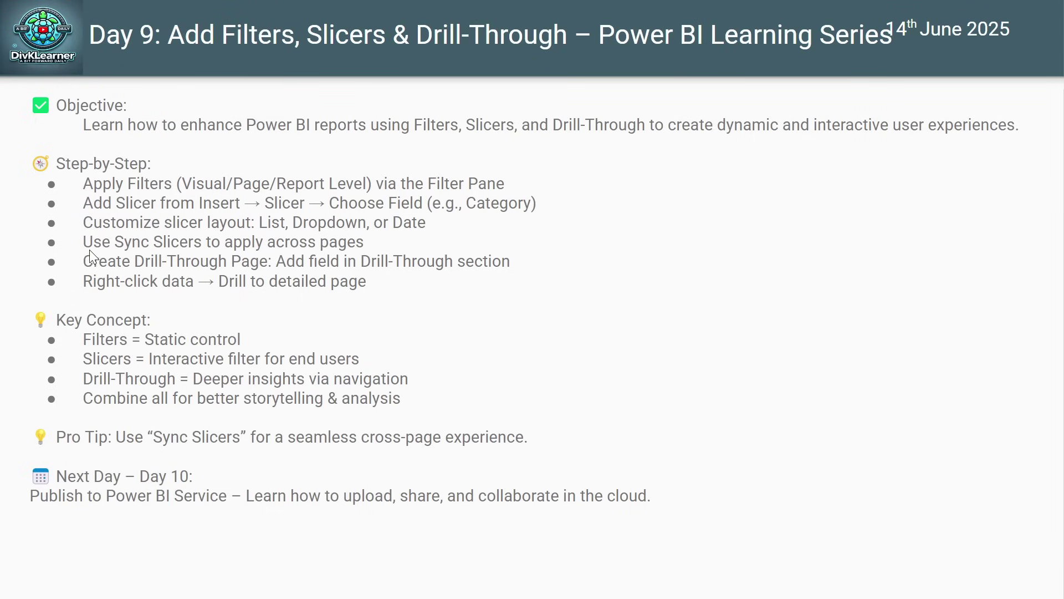